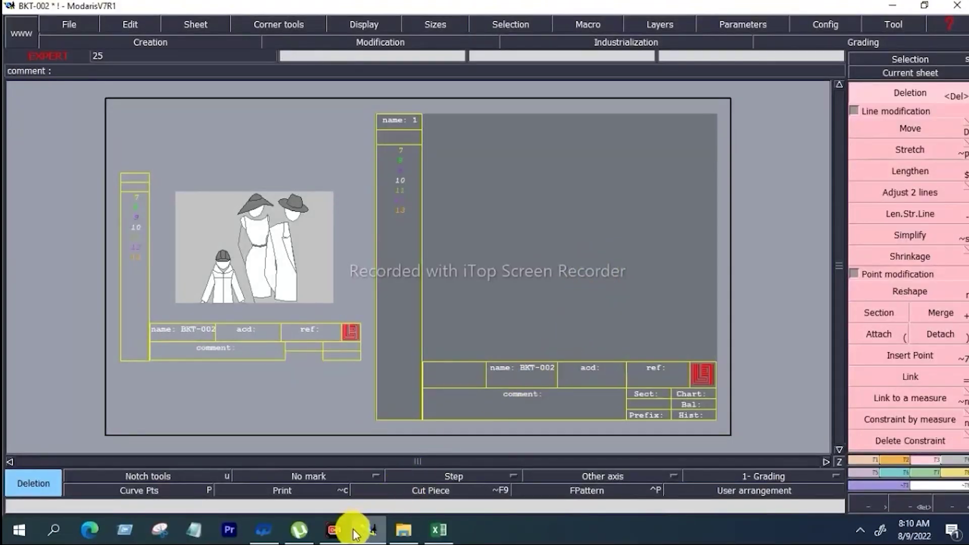
# - Create a new folder inside PATTERN (G:) > lactra modaris ptn > top in File Explorer
pyautogui.click(337, 527)
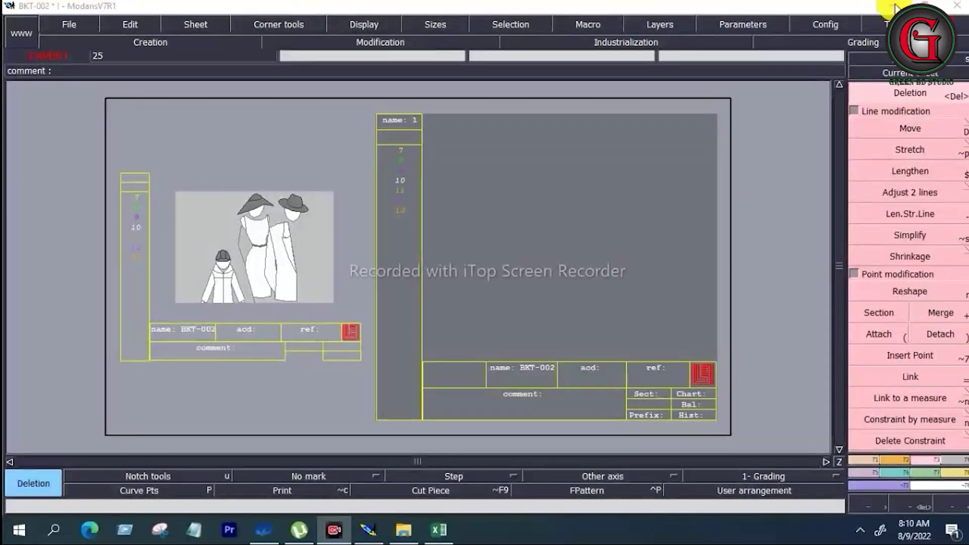
pyautogui.click(893, 8)
pyautogui.doubleClick(32, 22)
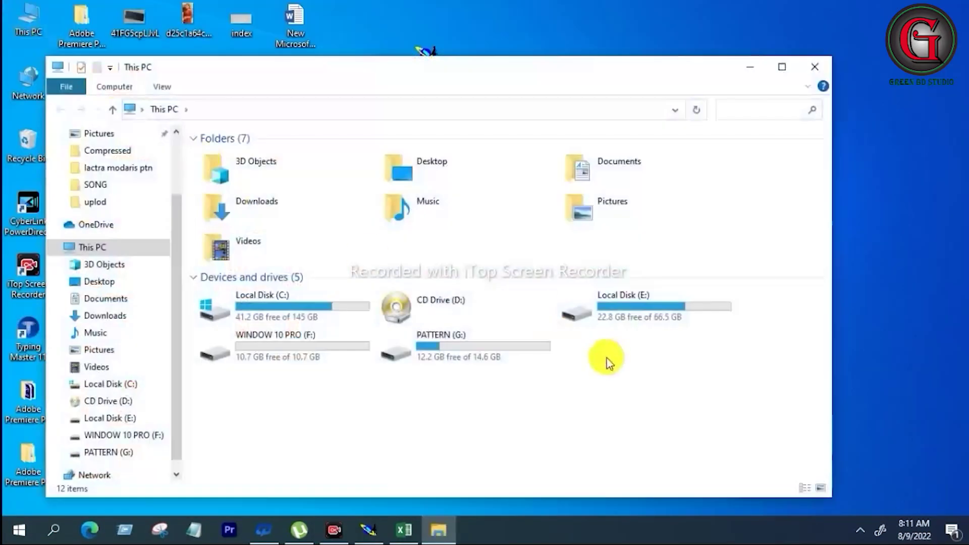
pyautogui.doubleClick(443, 340)
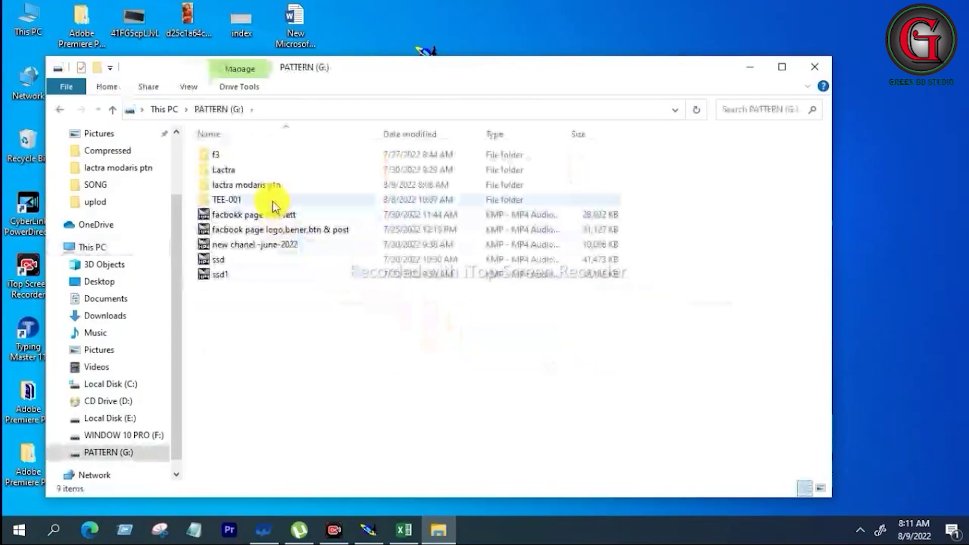
pyautogui.doubleClick(247, 187)
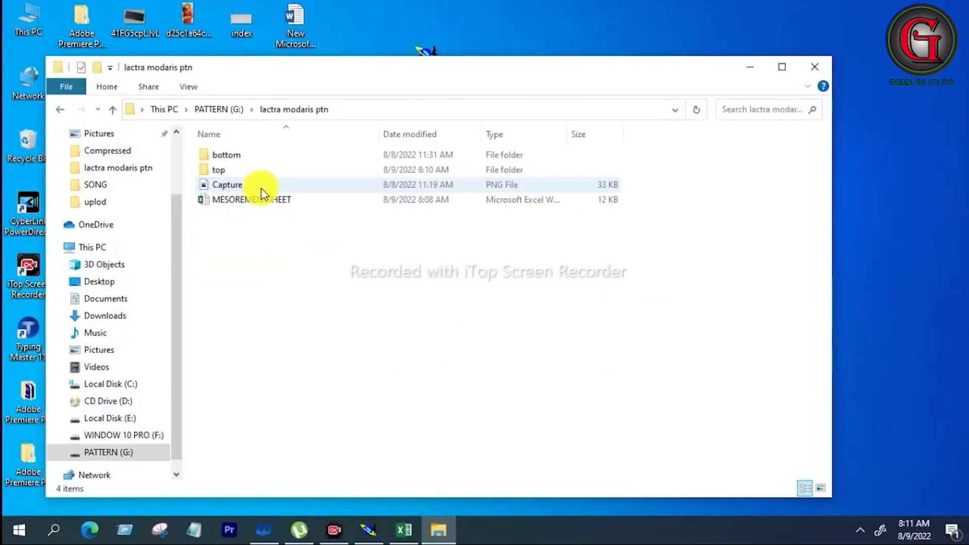
pyautogui.doubleClick(236, 173)
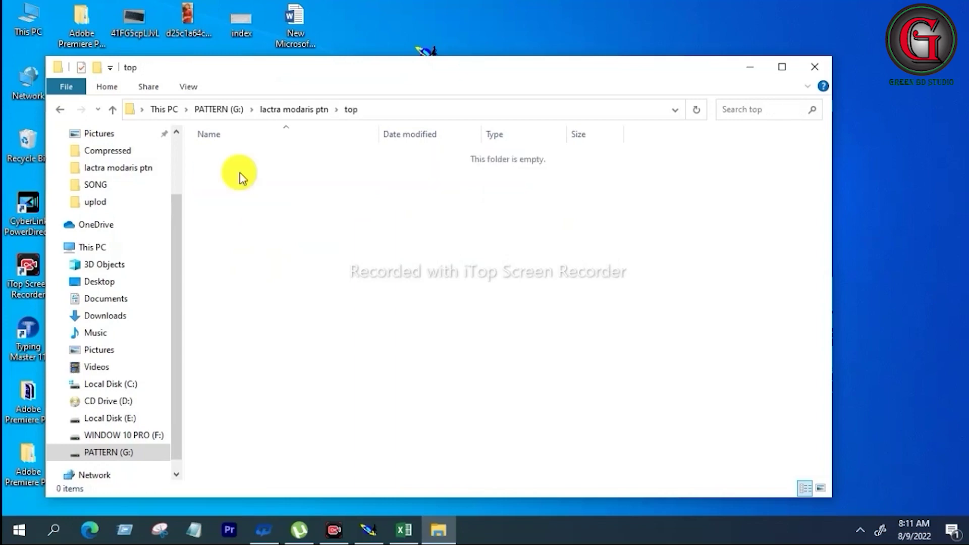
pyautogui.rightClick(275, 202)
pyautogui.moveTo(364, 374)
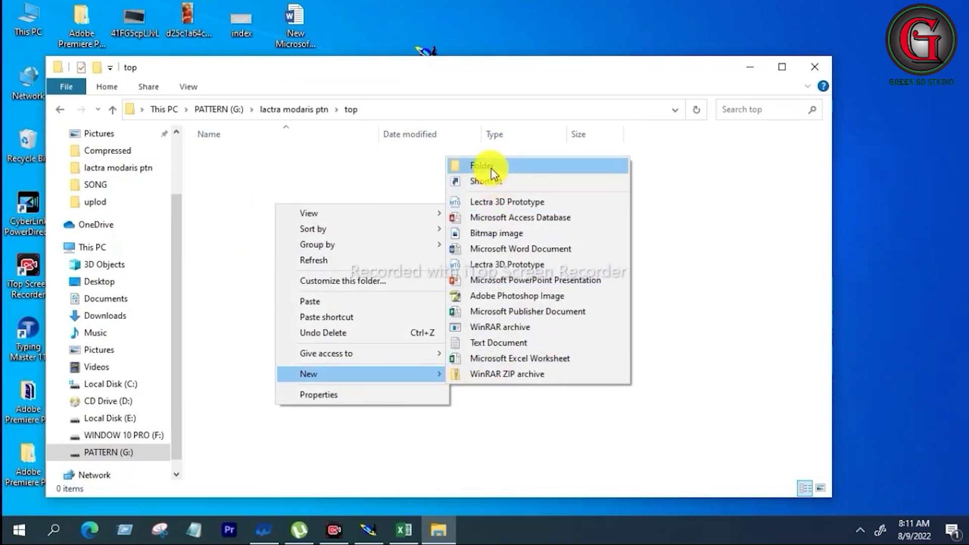
pyautogui.click(491, 167)
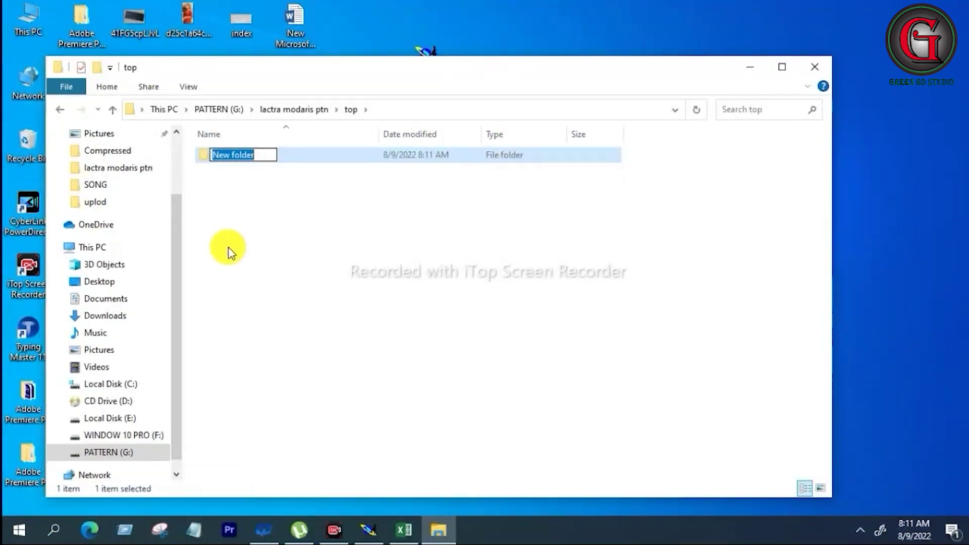
# - Confirm style code BKT-001 in cell B6 of the MESOREMENTSHEET workbook, then minimize Excel
pyautogui.click(407, 531)
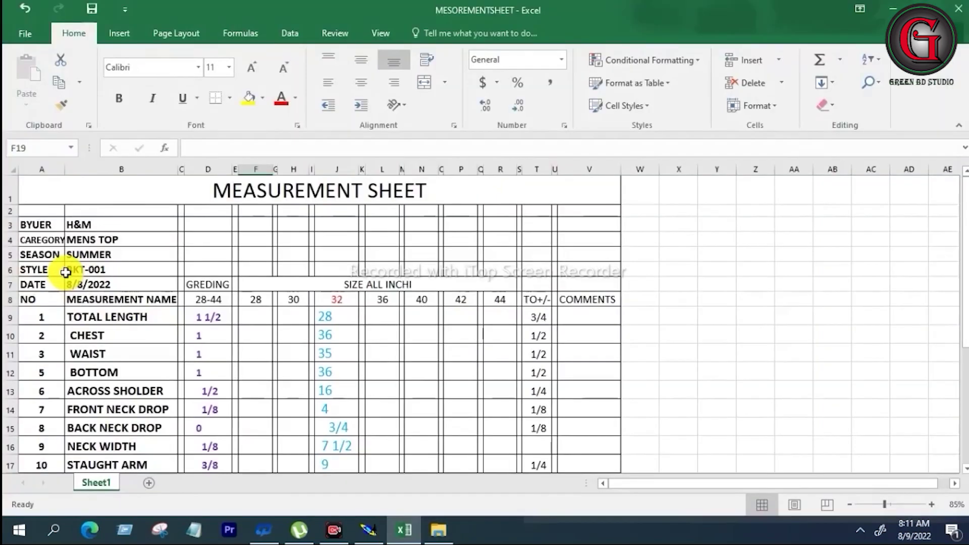
pyautogui.click(110, 270)
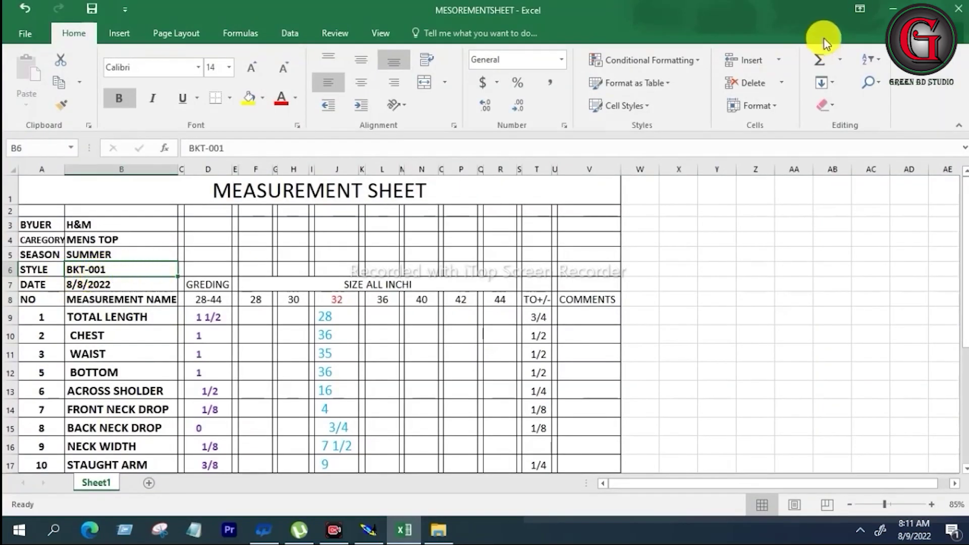
pyautogui.click(890, 13)
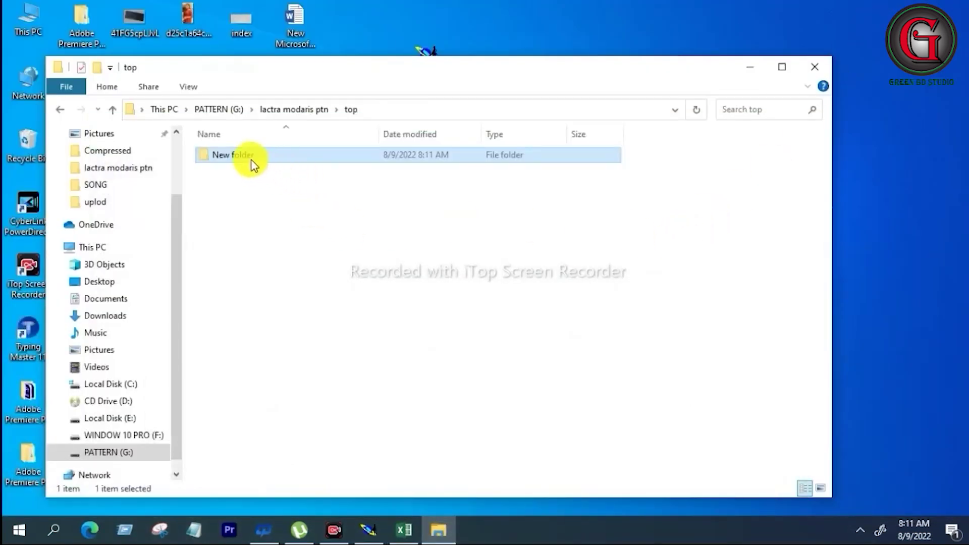
# - Rename the new folder to BKT-001 and minimize File Explorer
pyautogui.rightClick(252, 163)
pyautogui.click(283, 486)
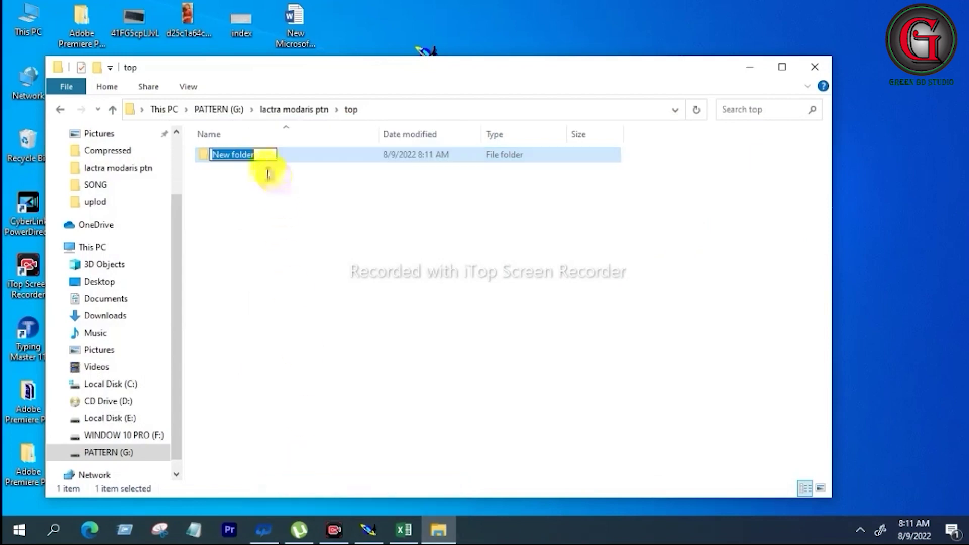
pyautogui.write('BKT-001')
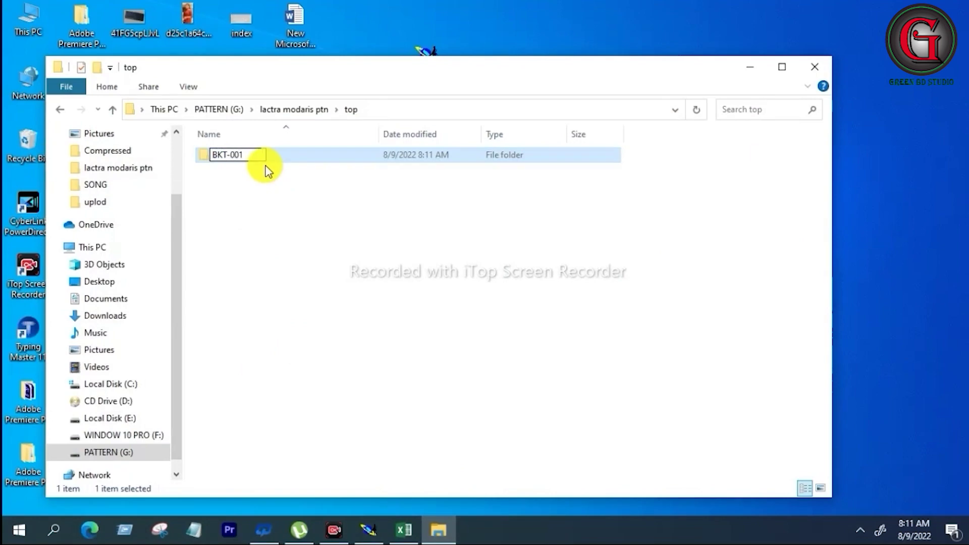
pyautogui.press('Return')
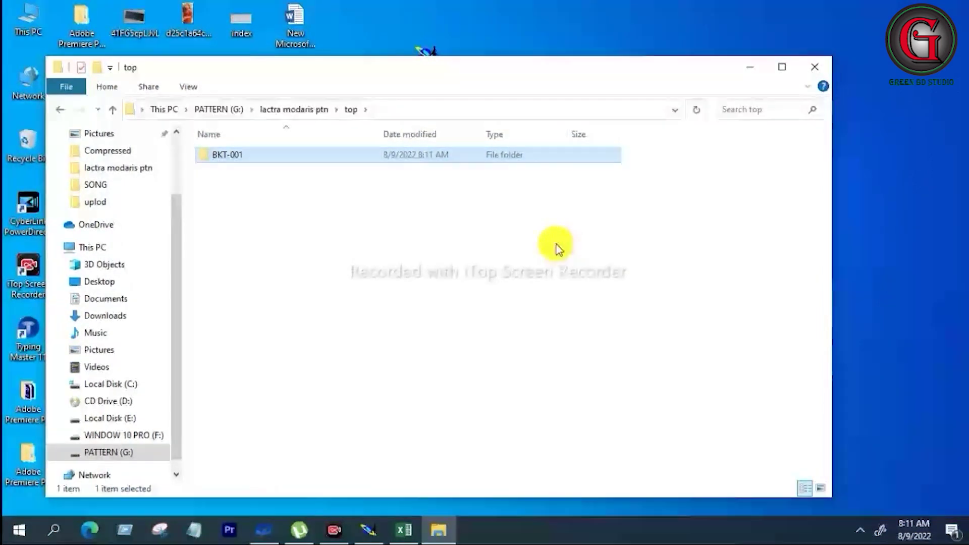
pyautogui.click(747, 68)
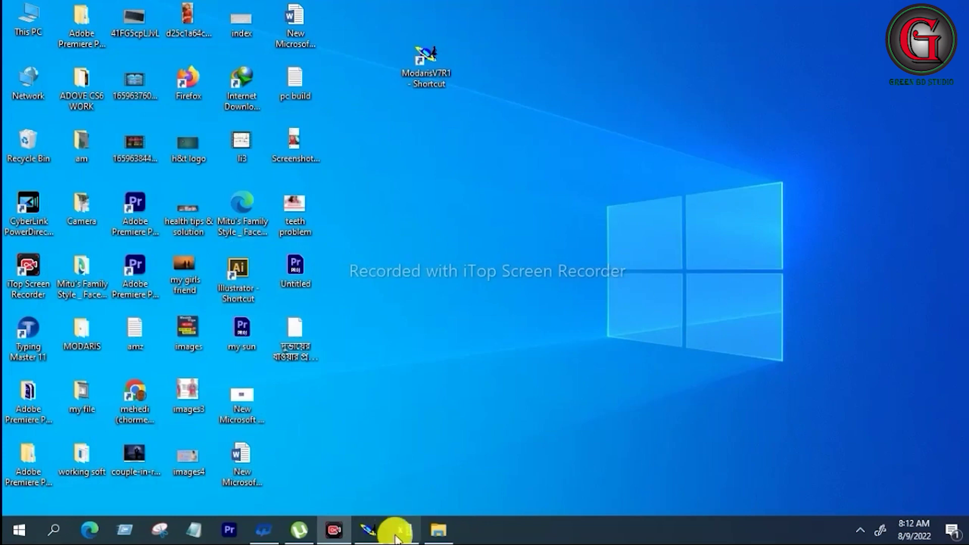
# - Bring up Modaris maximized and start a new model named BKT-001
pyautogui.click(370, 536)
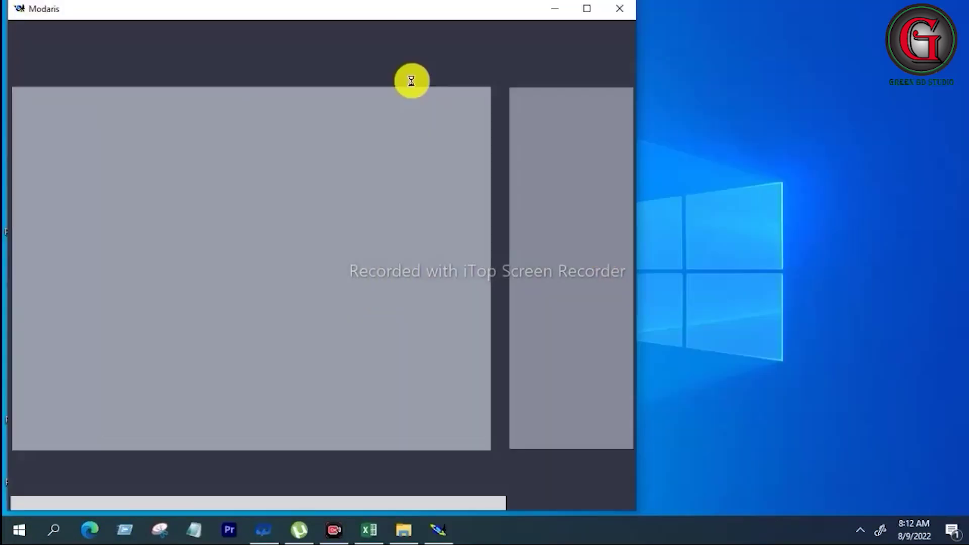
pyautogui.doubleClick(588, 7)
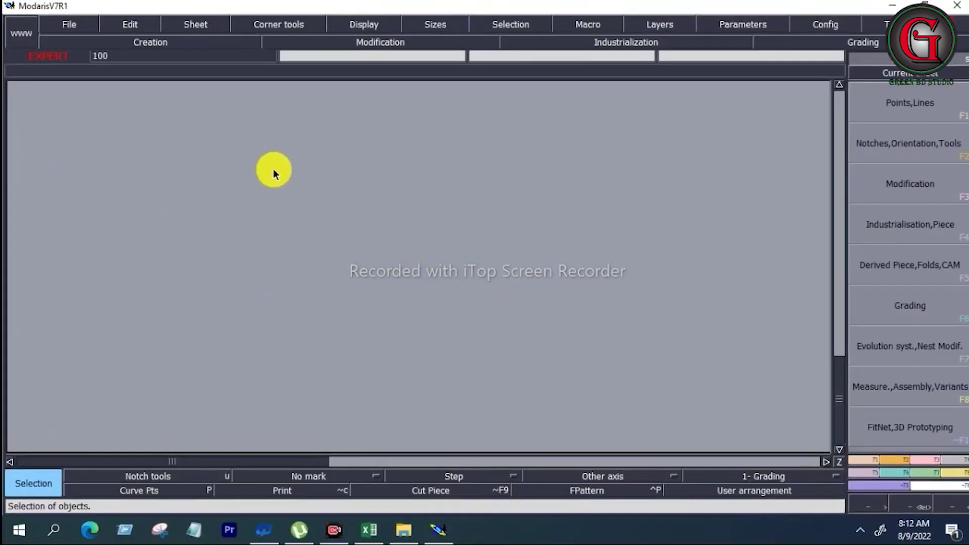
pyautogui.click(71, 23)
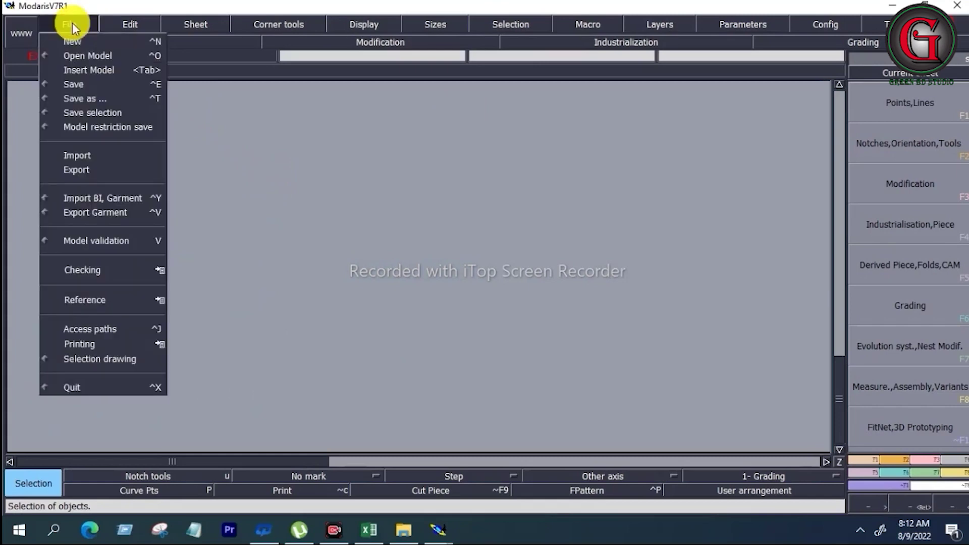
pyautogui.click(77, 39)
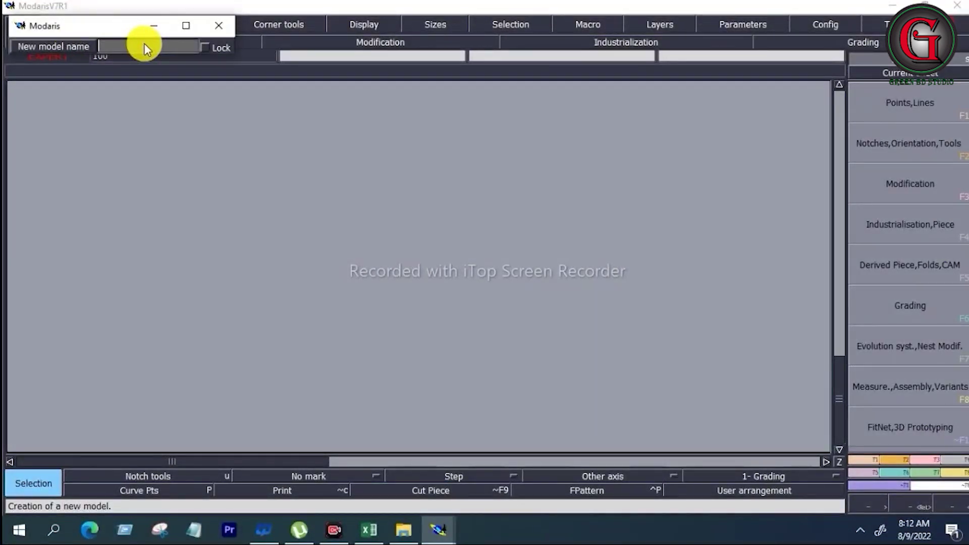
pyautogui.write('BK')
pyautogui.write('T-00')
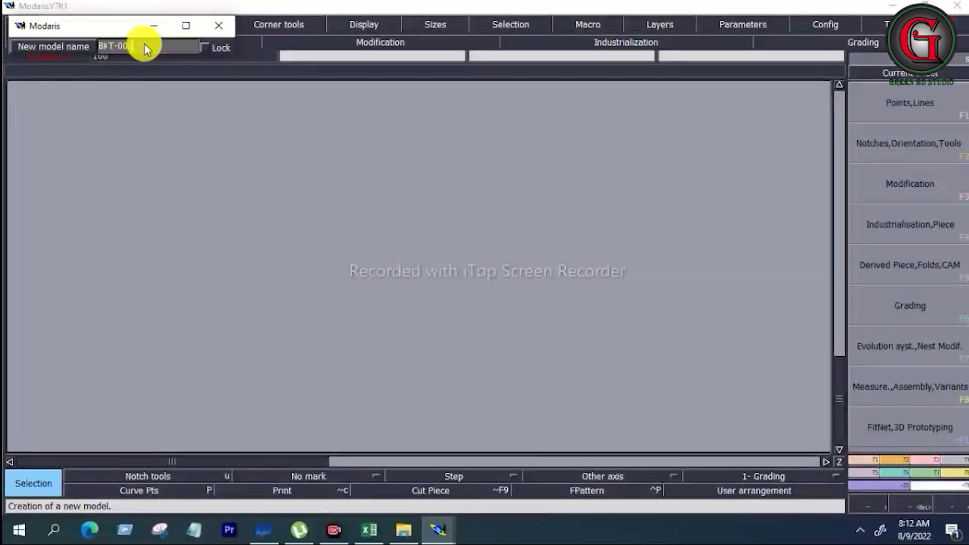
pyautogui.press('Return')
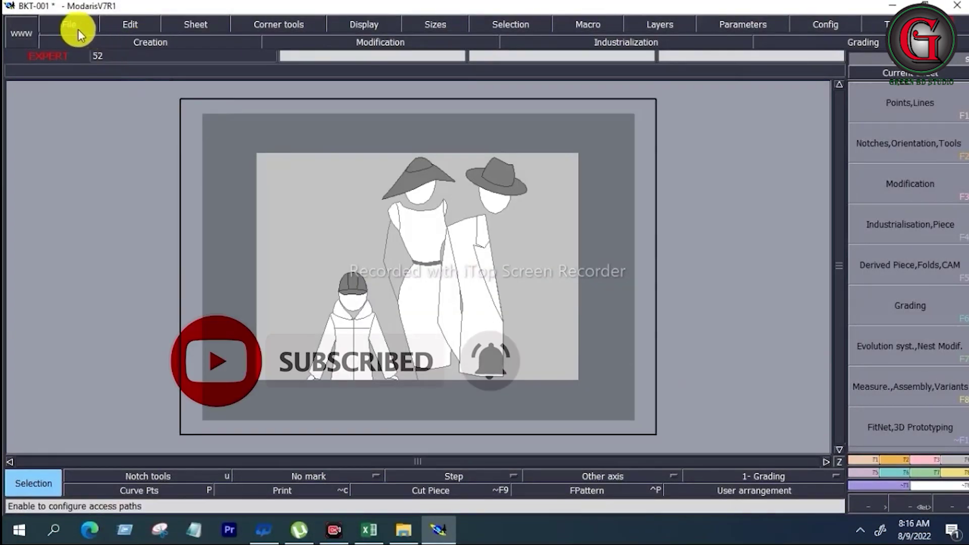
# - Set the model's access paths to the G:/lactra modaris ptn/top/BKT-001/ folder and confirm
pyautogui.click(71, 26)
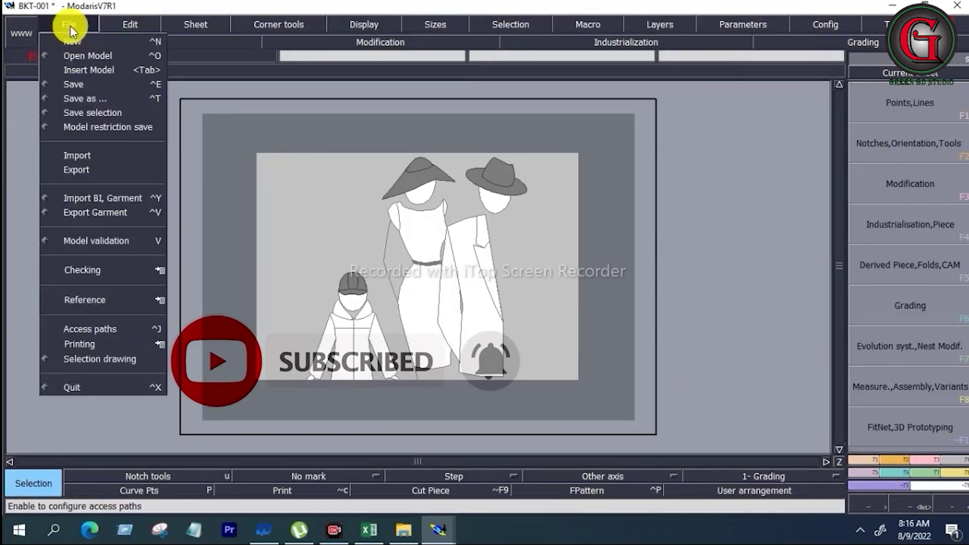
pyautogui.click(99, 328)
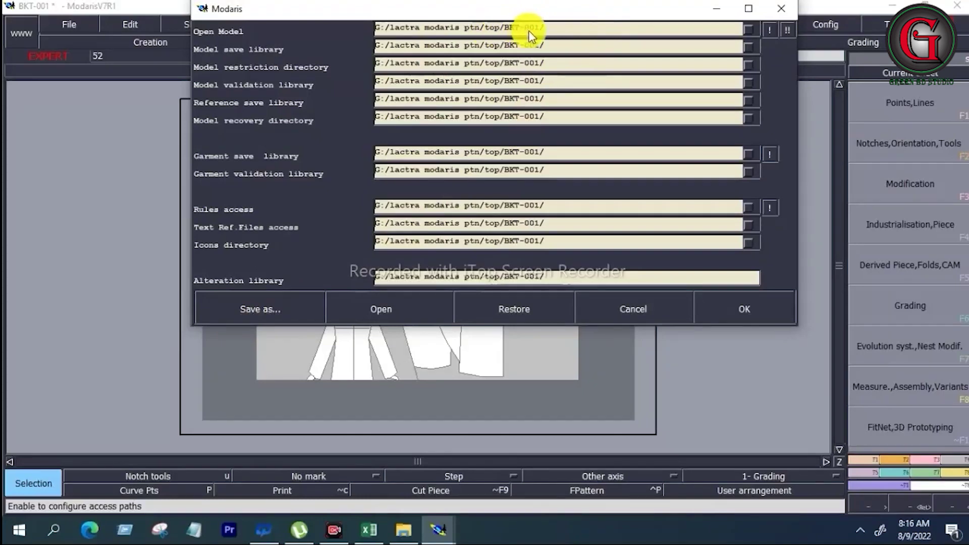
pyautogui.click(593, 31)
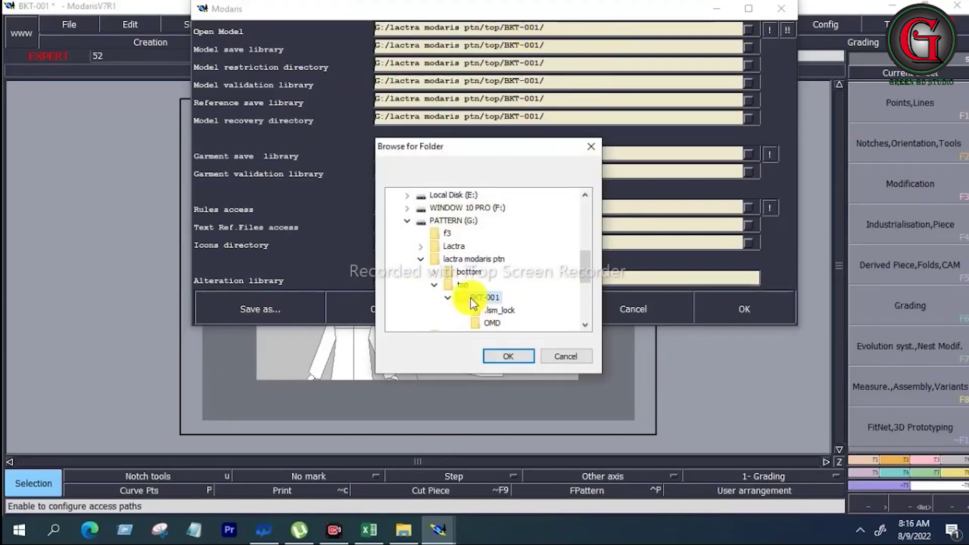
pyautogui.click(510, 357)
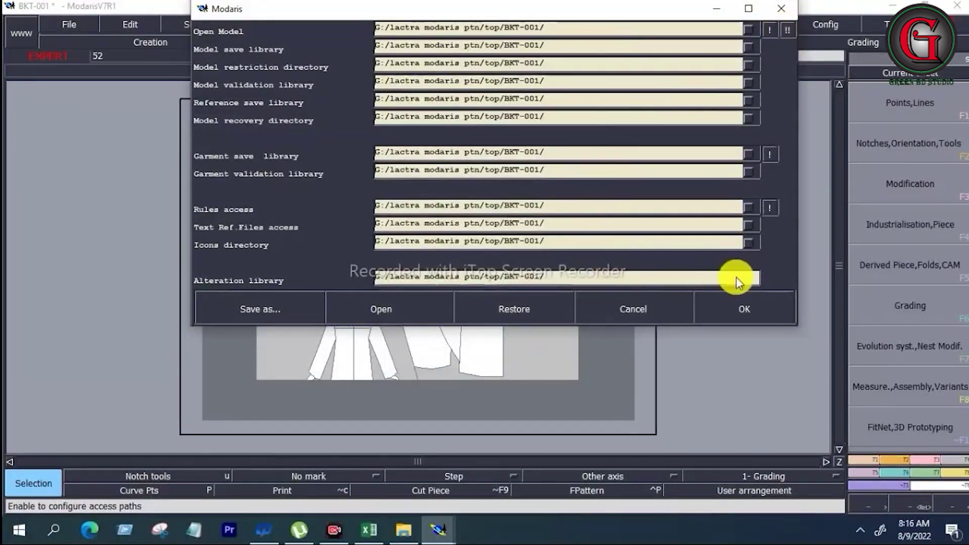
pyautogui.click(737, 308)
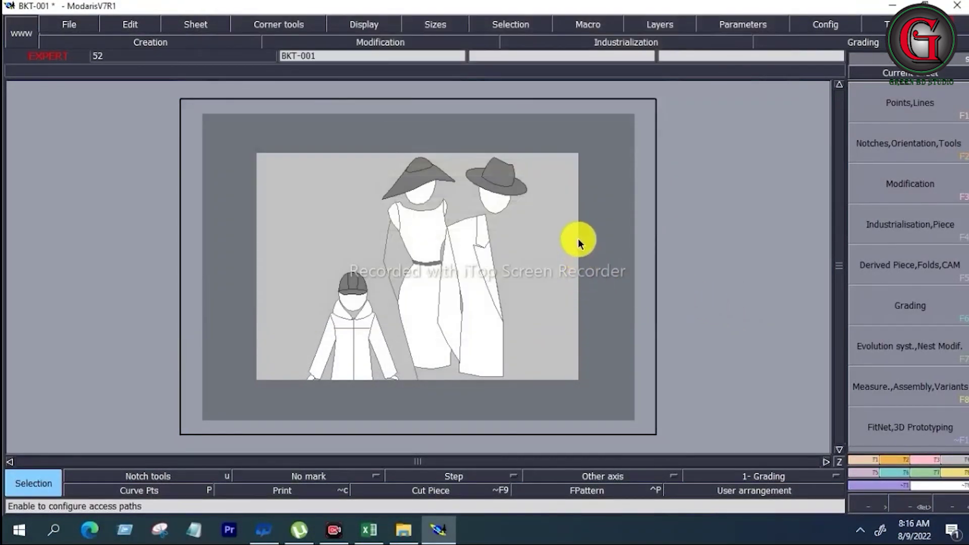
# - Add a blank sheet and display the title block and fabric types (FType)
pyautogui.click(212, 26)
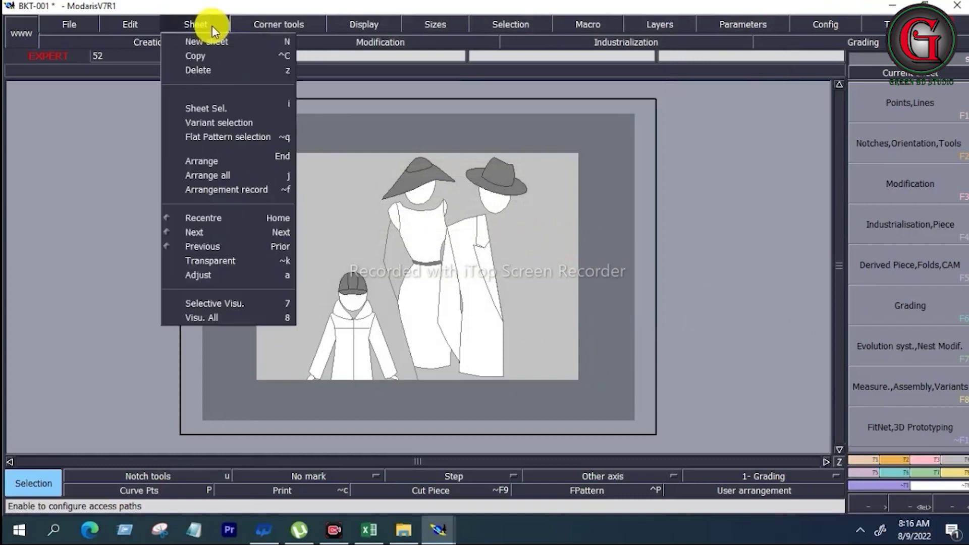
pyautogui.click(205, 38)
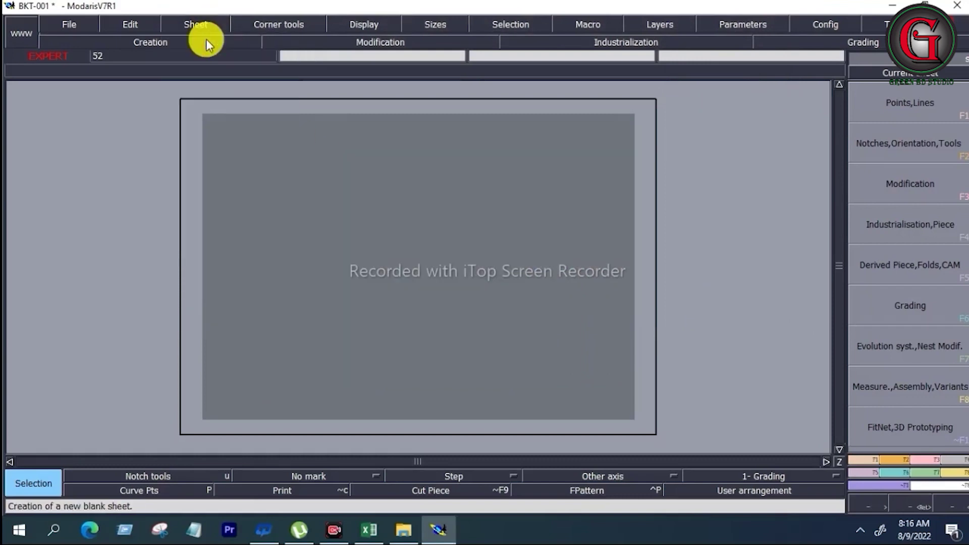
pyautogui.click(380, 25)
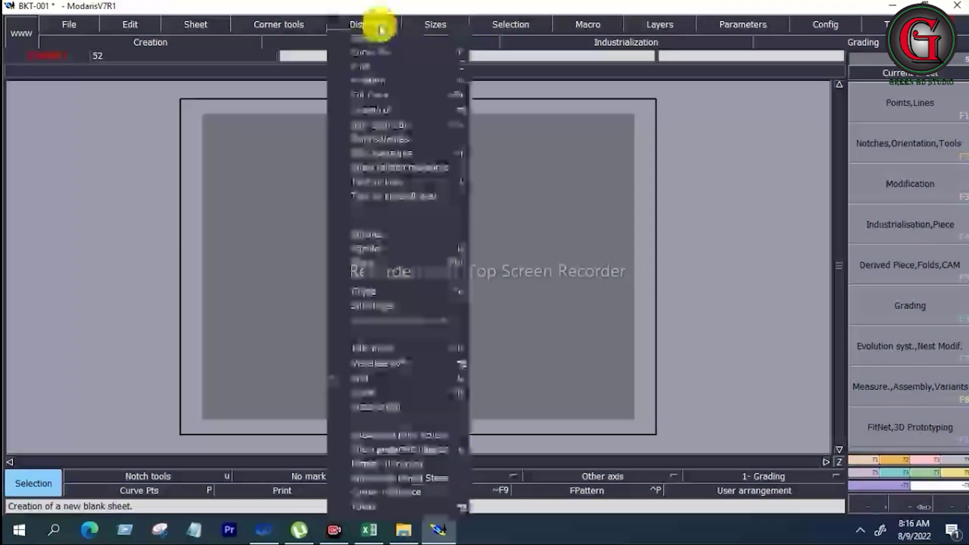
pyautogui.click(375, 349)
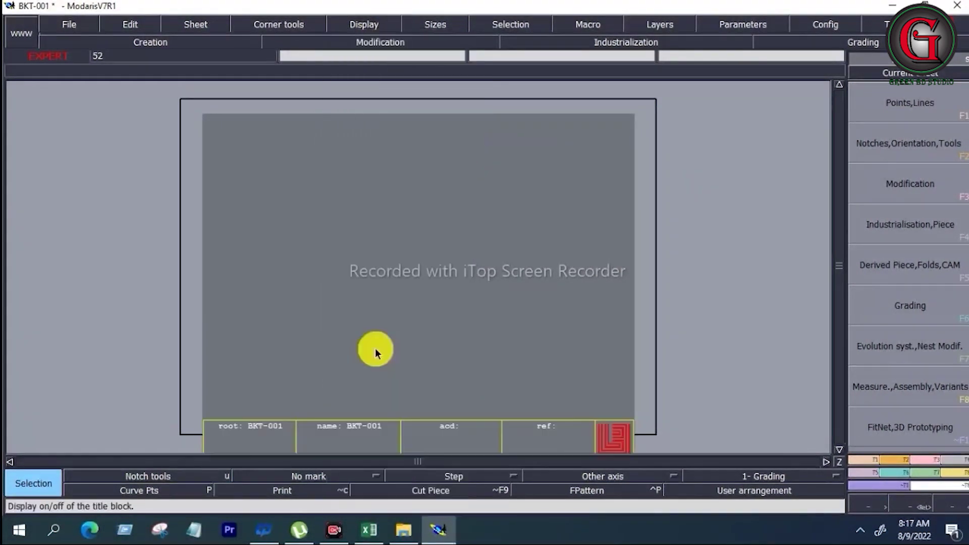
pyautogui.click(380, 26)
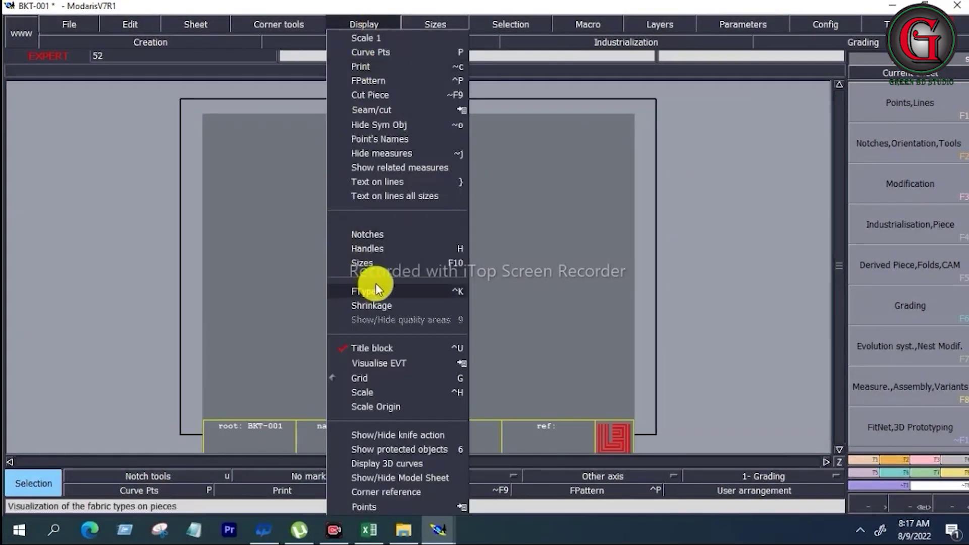
pyautogui.click(376, 263)
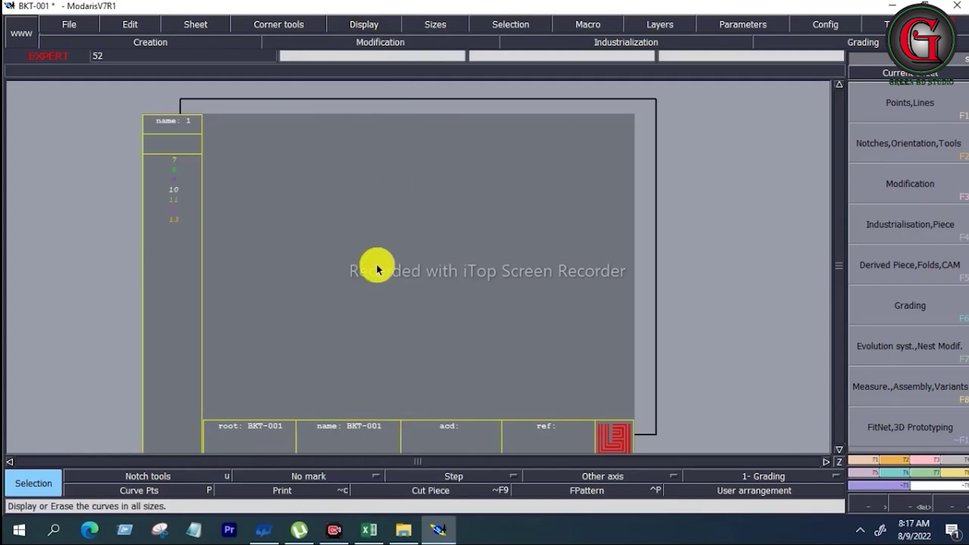
# - Arrange all sheets on the desk automatically and save the BKT-001 model
pyautogui.press('a')
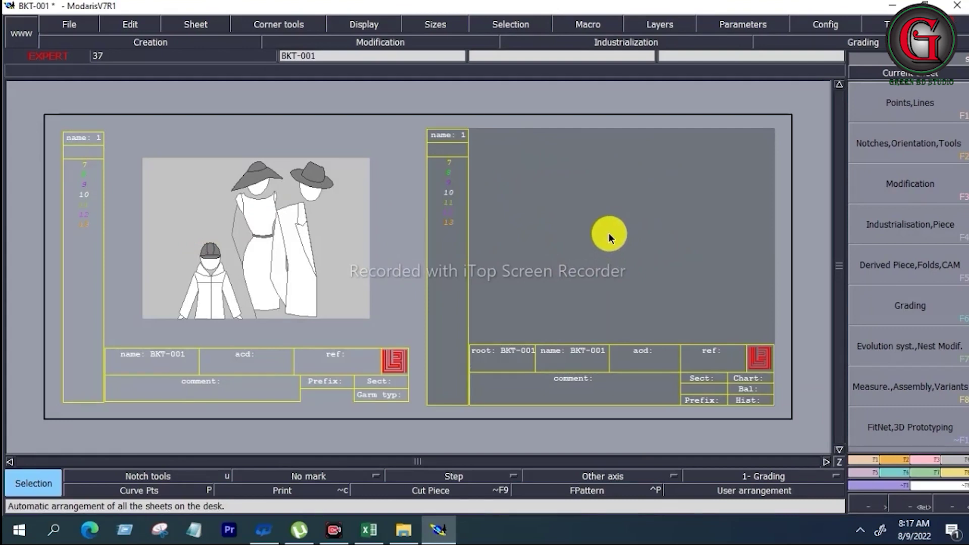
pyautogui.click(69, 24)
pyautogui.click(74, 83)
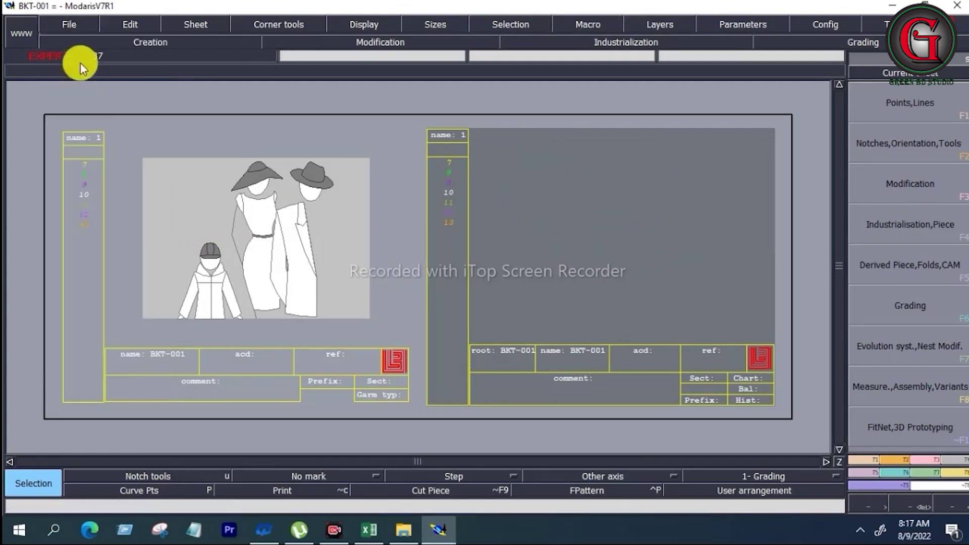
# - Save BKT-001 as BKT-001.mdl, continuing past the Anomalies detected warning, then zoom in
pyautogui.click(67, 23)
pyautogui.click(73, 80)
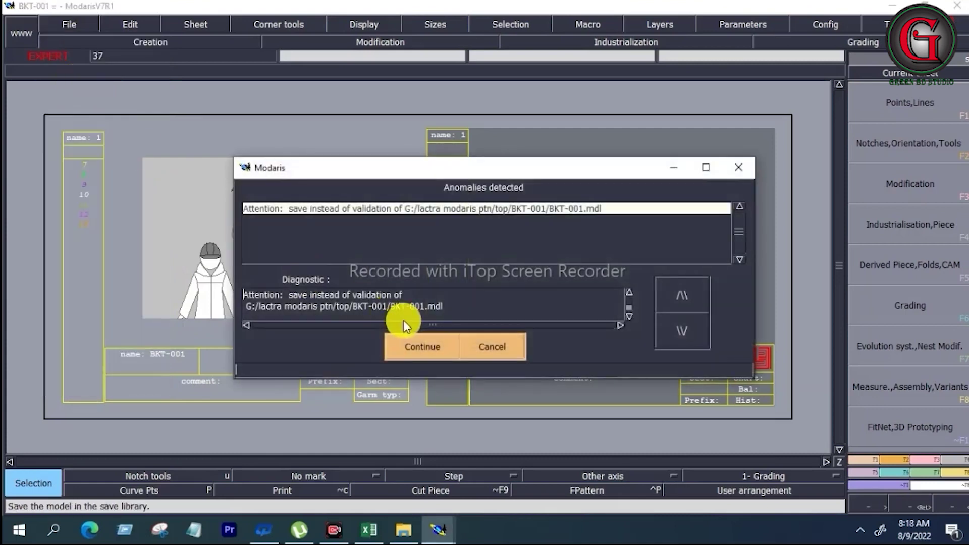
pyautogui.click(431, 347)
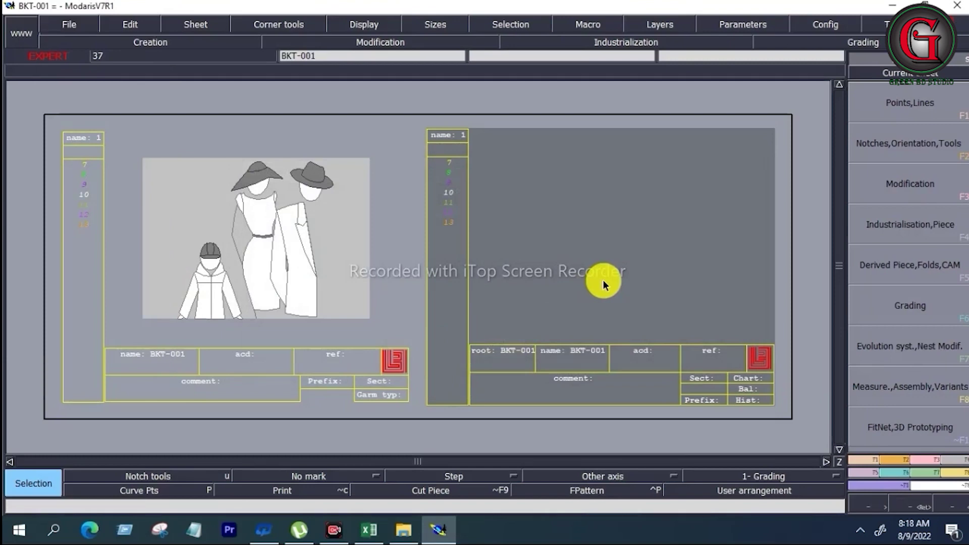
pyautogui.scroll(1, 604, 280)
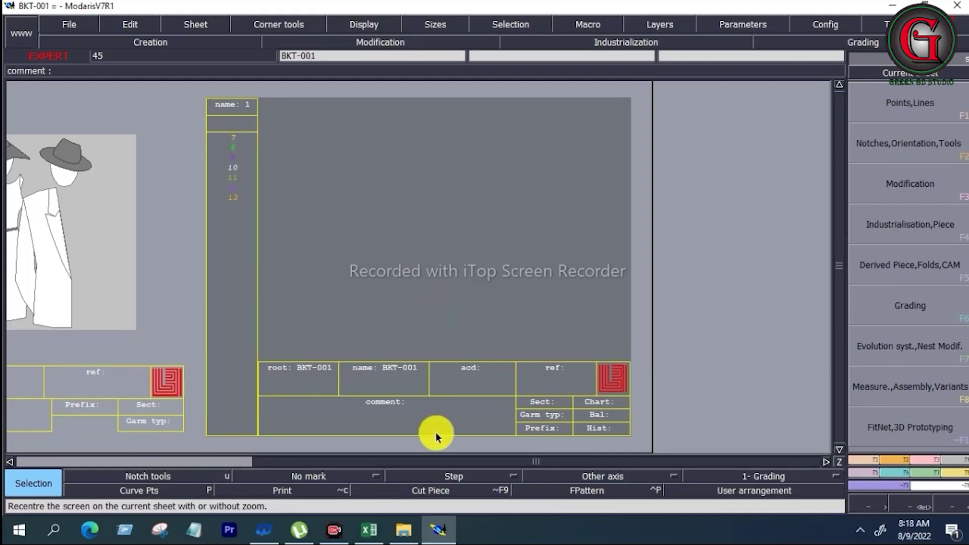
# - Review the size-32 measurements in Excel: total length 28 and chest 36
pyautogui.click(369, 531)
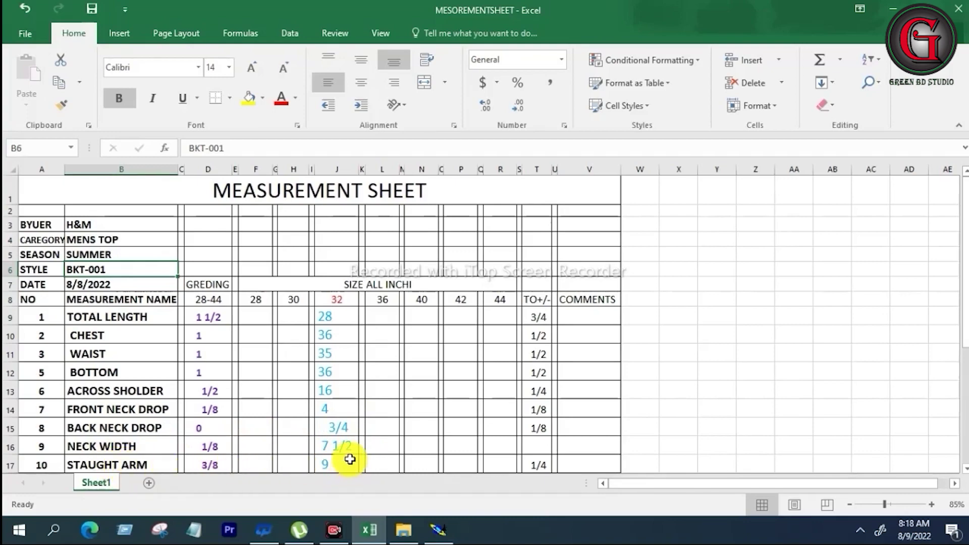
pyautogui.scroll(-4, 348, 462)
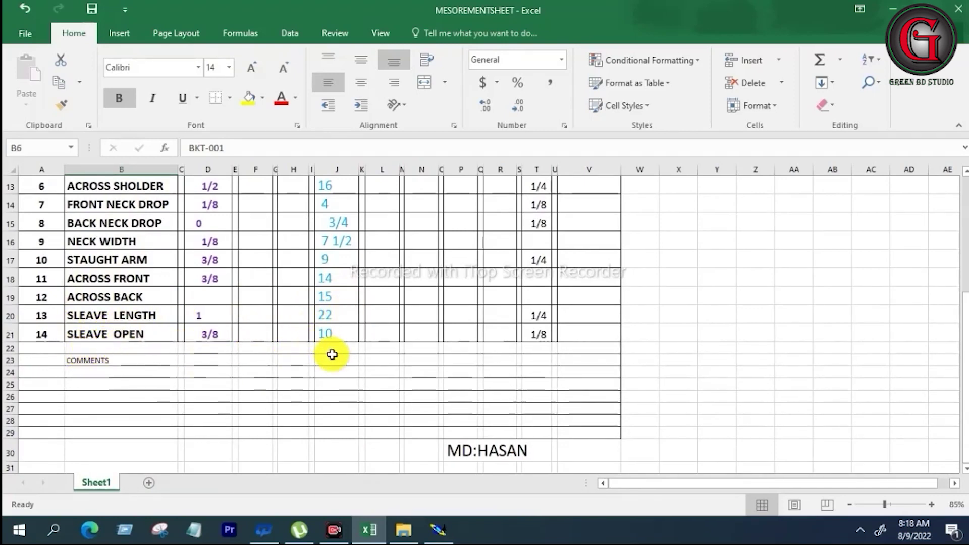
pyautogui.scroll(4, 327, 353)
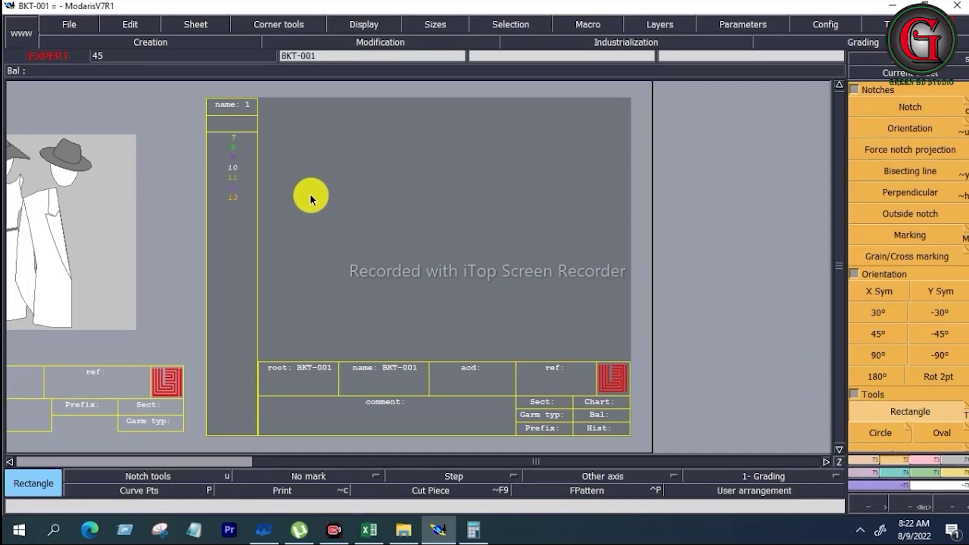
# - Draw a rectangle 28 inches wide by 9 inches high from a clicked corner, then recentre with F12
pyautogui.click(293, 160)
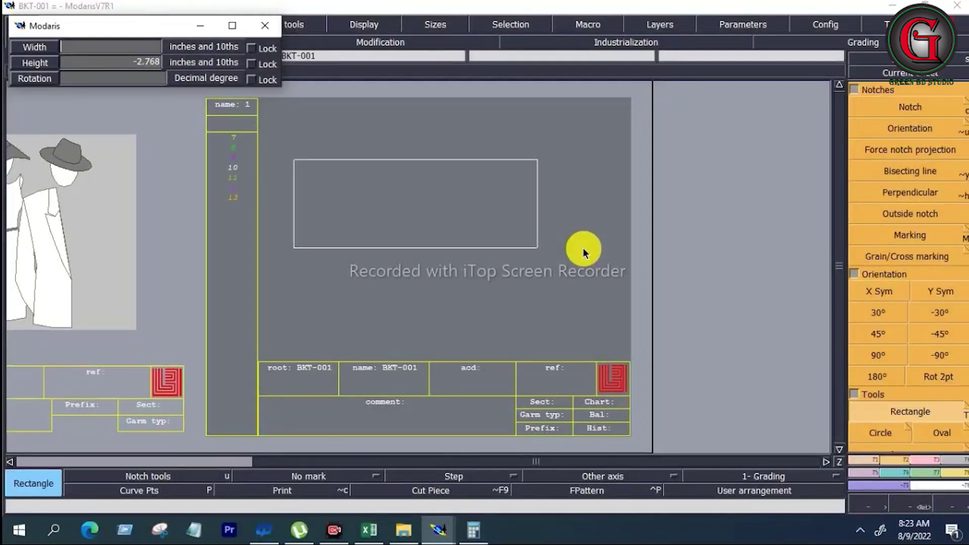
pyautogui.write('28')
pyautogui.press('Return')
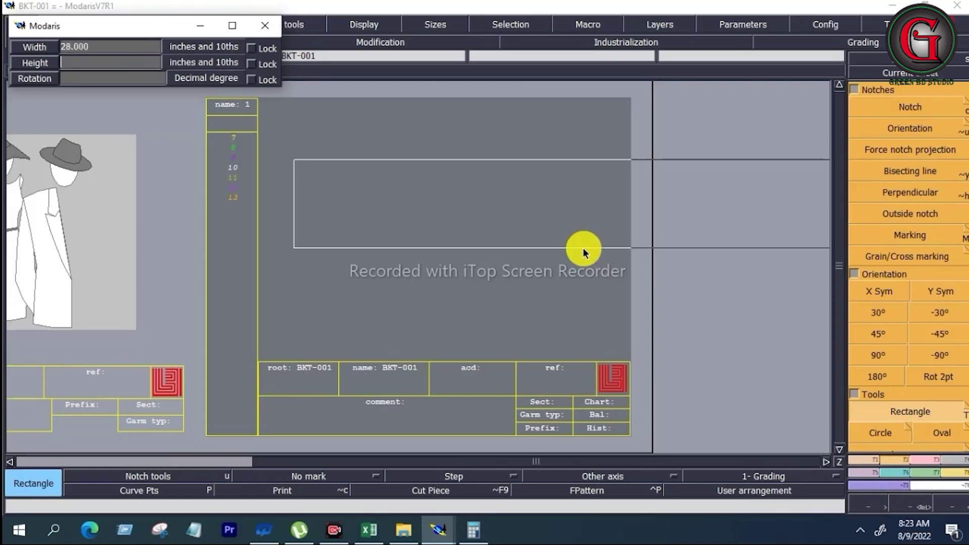
pyautogui.write('9')
pyautogui.press('Return')
pyautogui.click(584, 252)
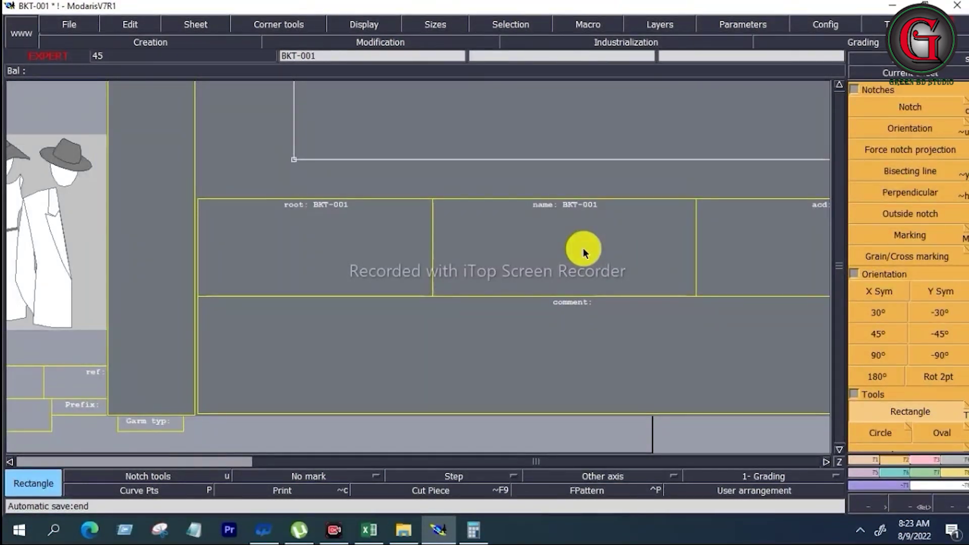
pyautogui.press('F12')
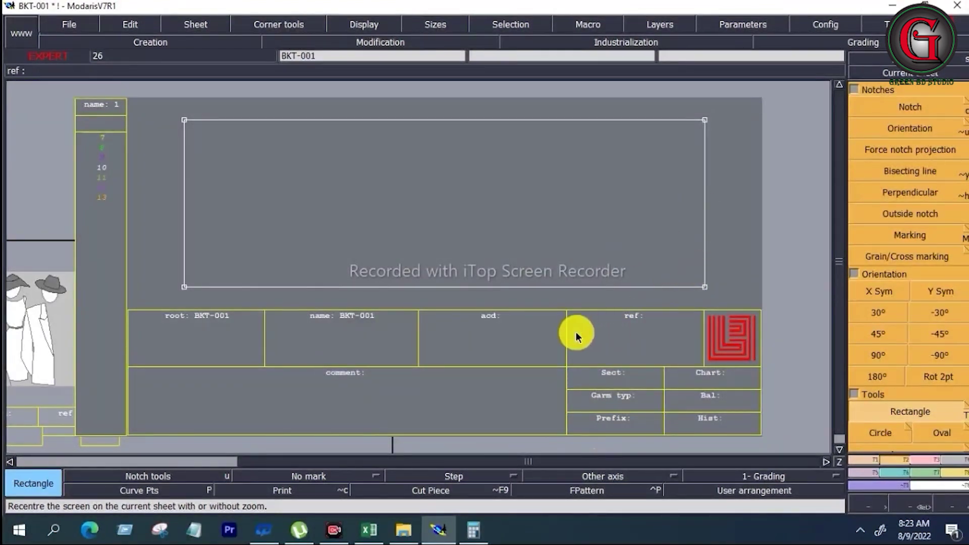
pyautogui.click(369, 531)
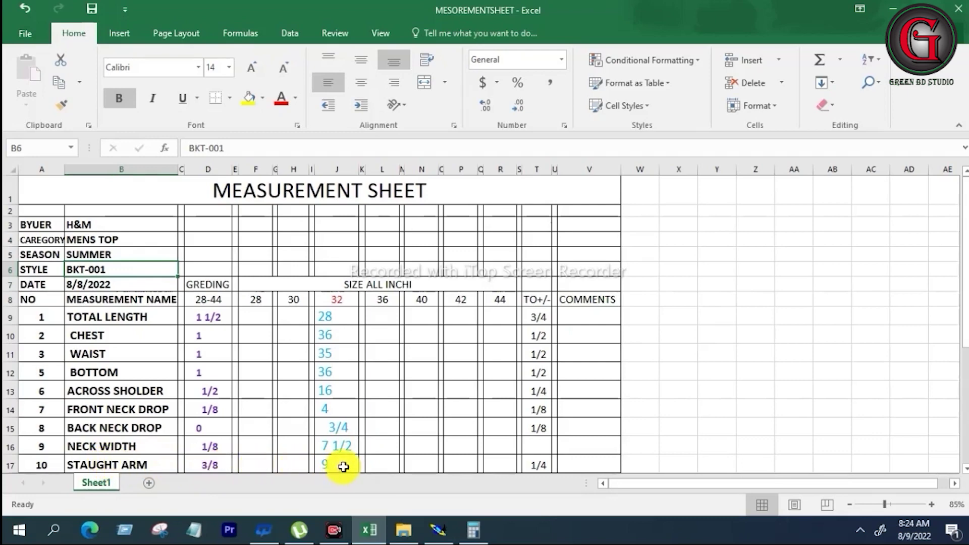
pyautogui.click(449, 531)
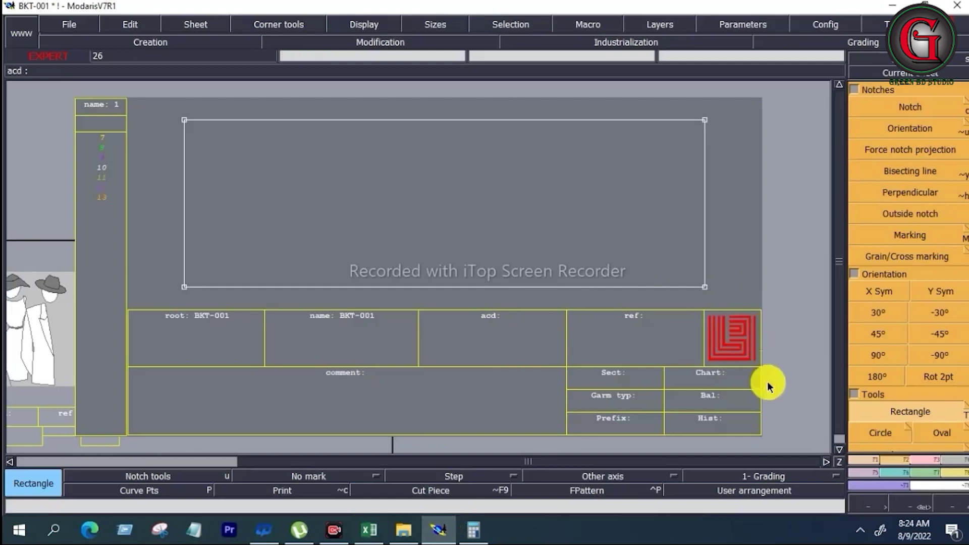
# - Add two vertical parallel lines 0.75 inch apart inside the rectangle's right edge
pyautogui.click(865, 458)
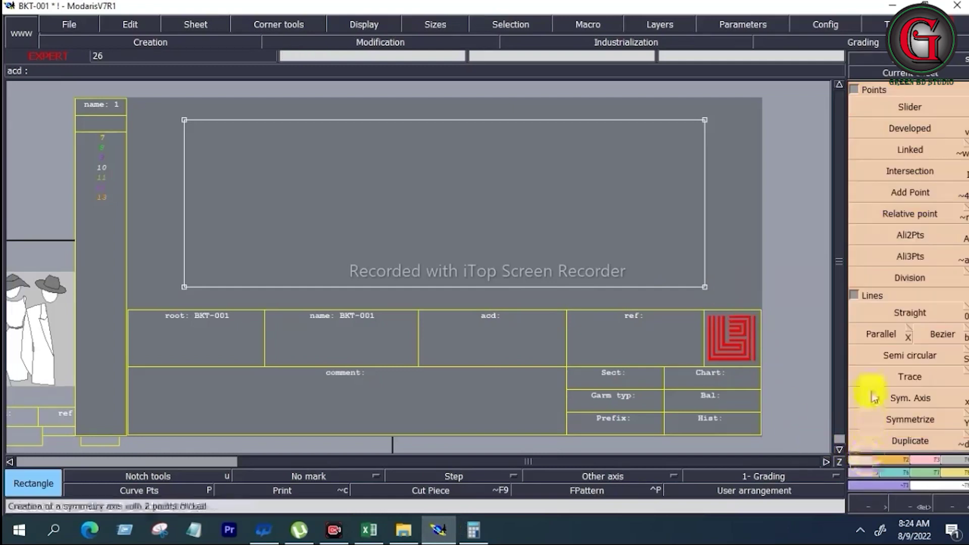
pyautogui.click(881, 328)
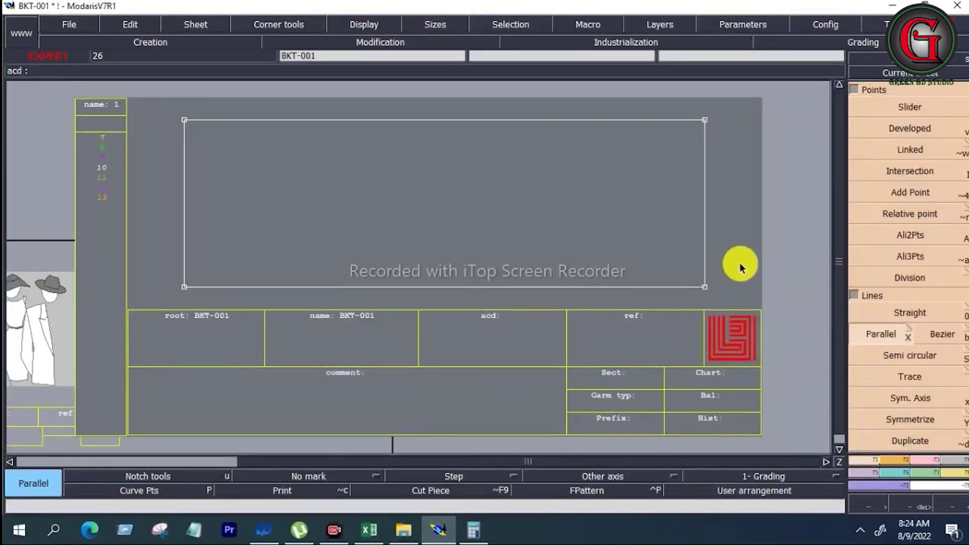
pyautogui.click(705, 249)
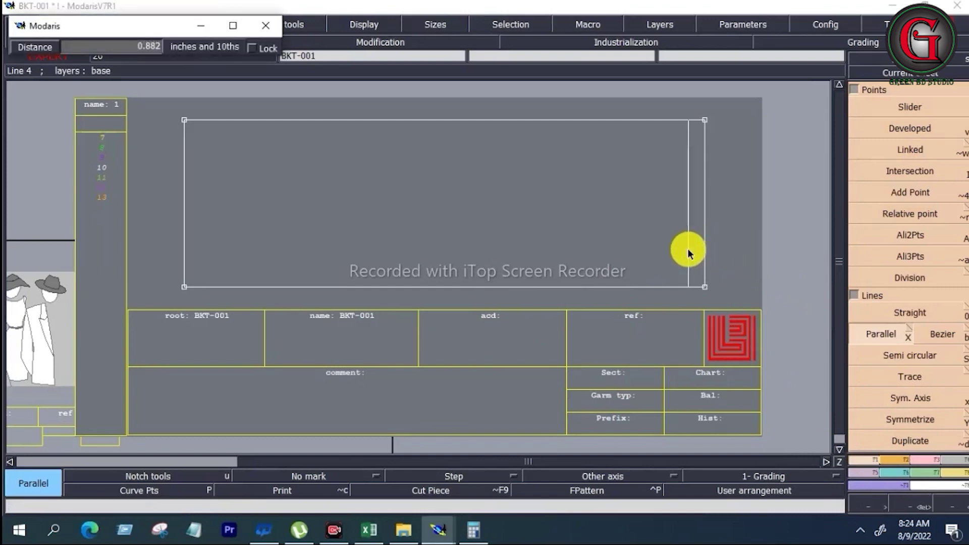
pyautogui.press('BackSpace')
pyautogui.write('.')
pyautogui.write('75')
pyautogui.press('Return')
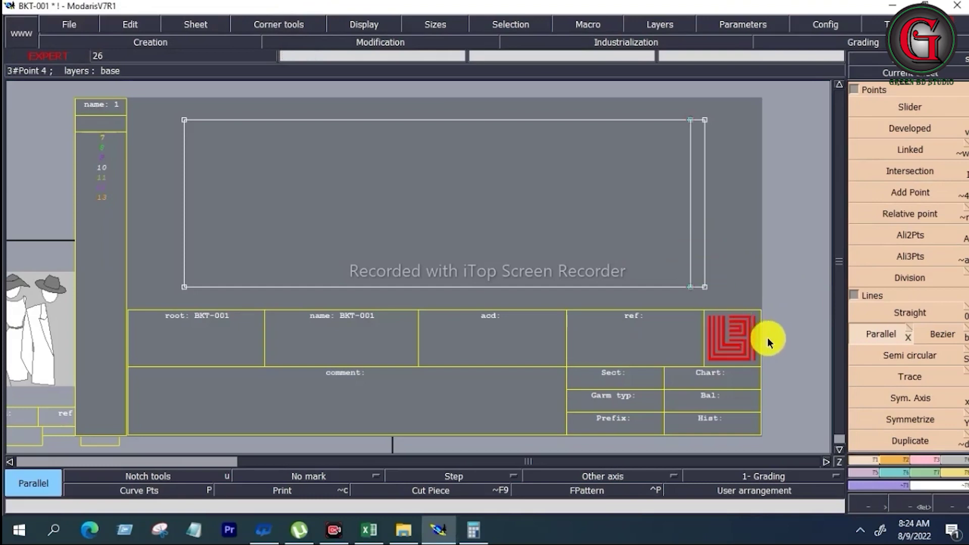
pyautogui.click(704, 237)
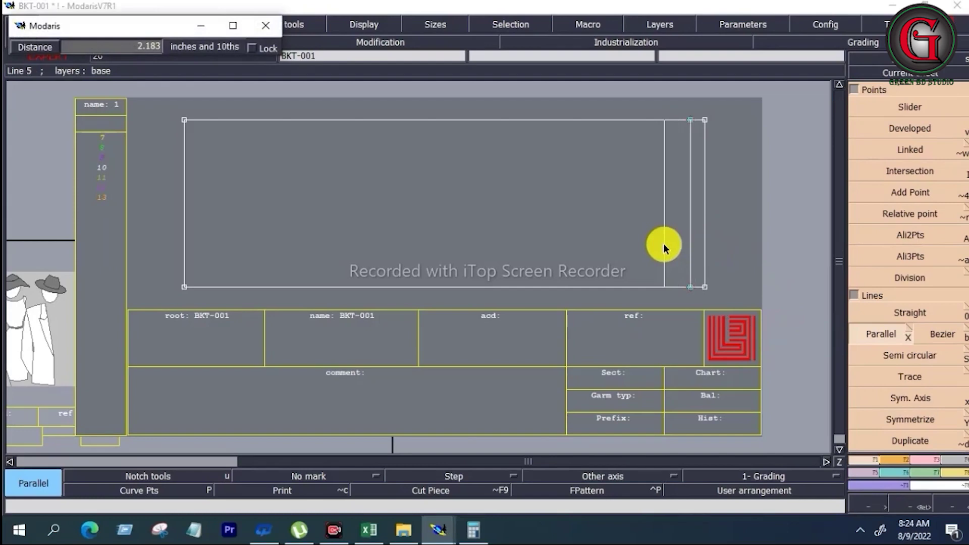
pyautogui.write('0.750')
pyautogui.press('Return')
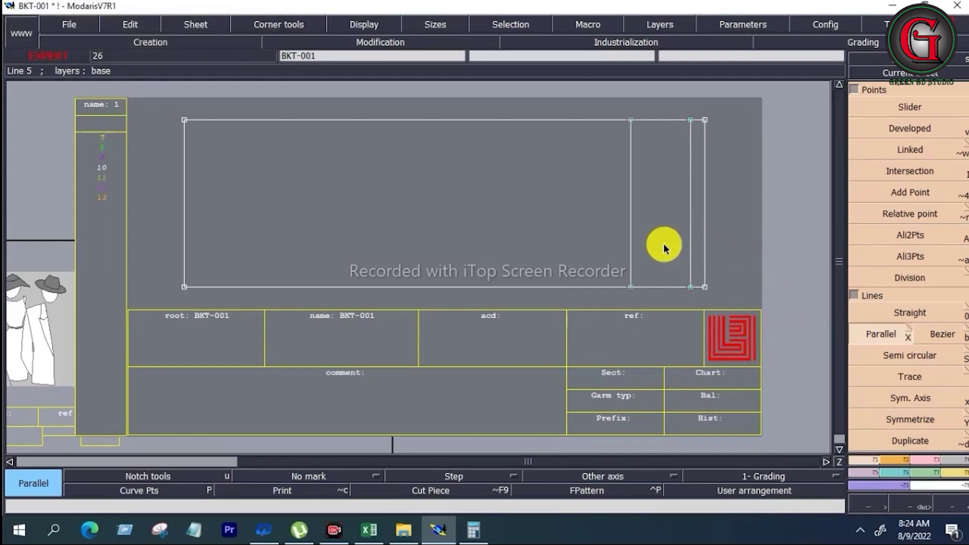
# - Add horizontal parallels at 4 and 3.75 inches and a vertical one at 1.25 inches
pyautogui.click(664, 285)
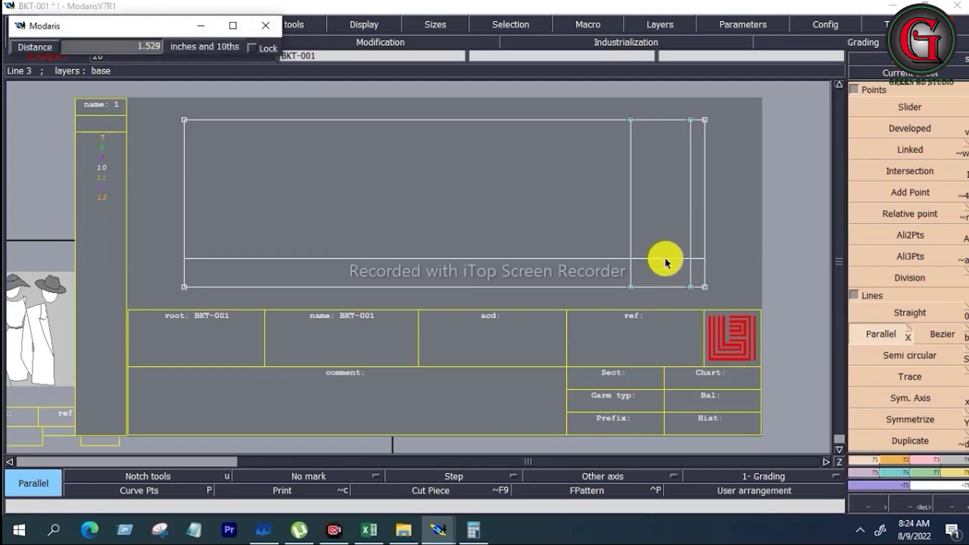
pyautogui.write('4.0003.75')
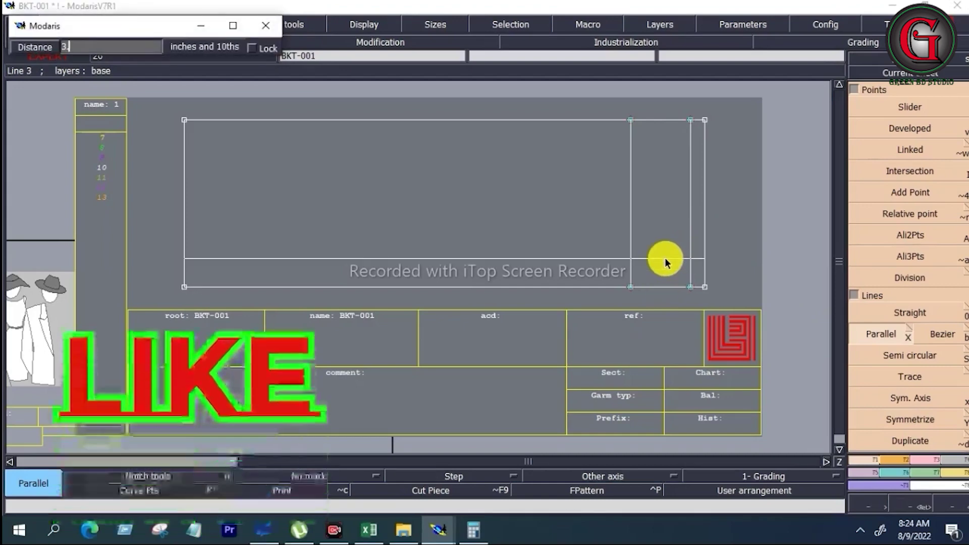
pyautogui.press('Return')
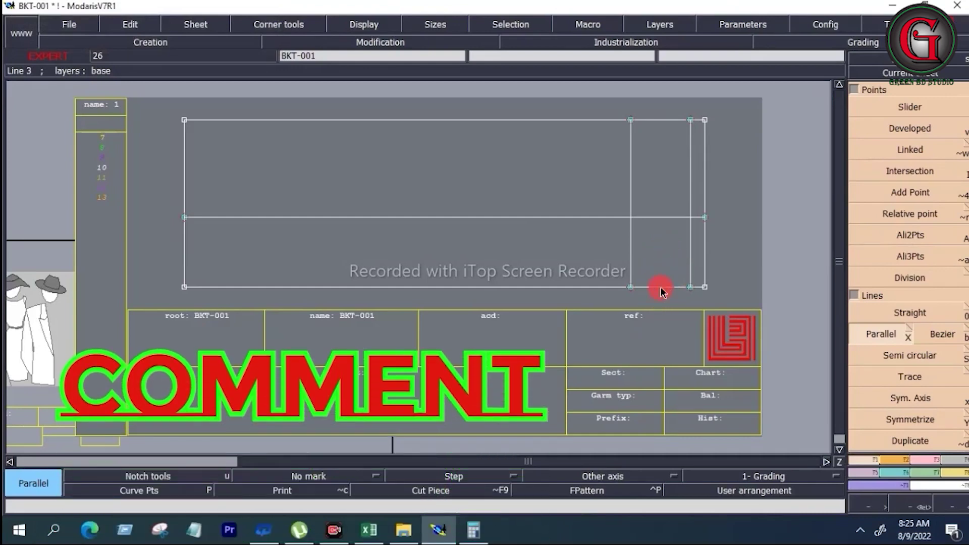
pyautogui.click(661, 287)
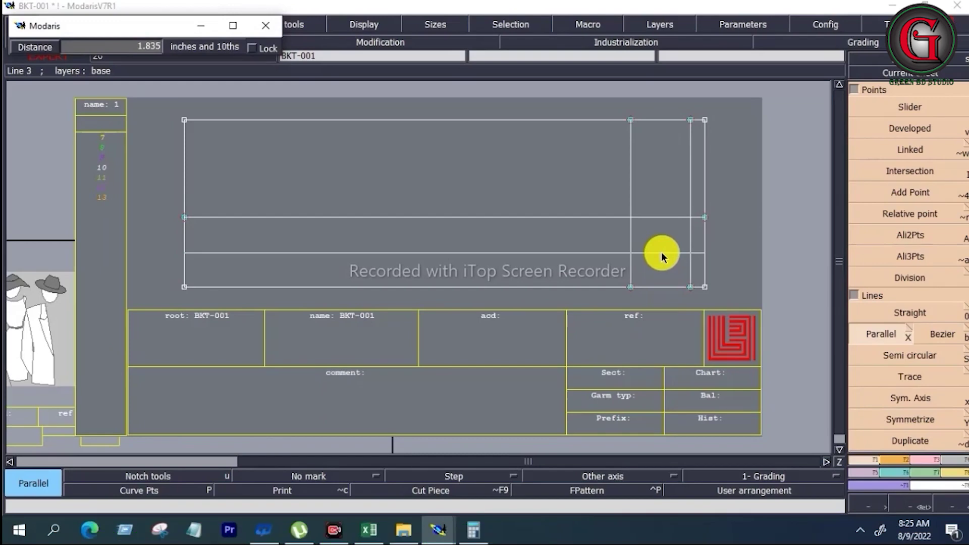
pyautogui.write('3.750')
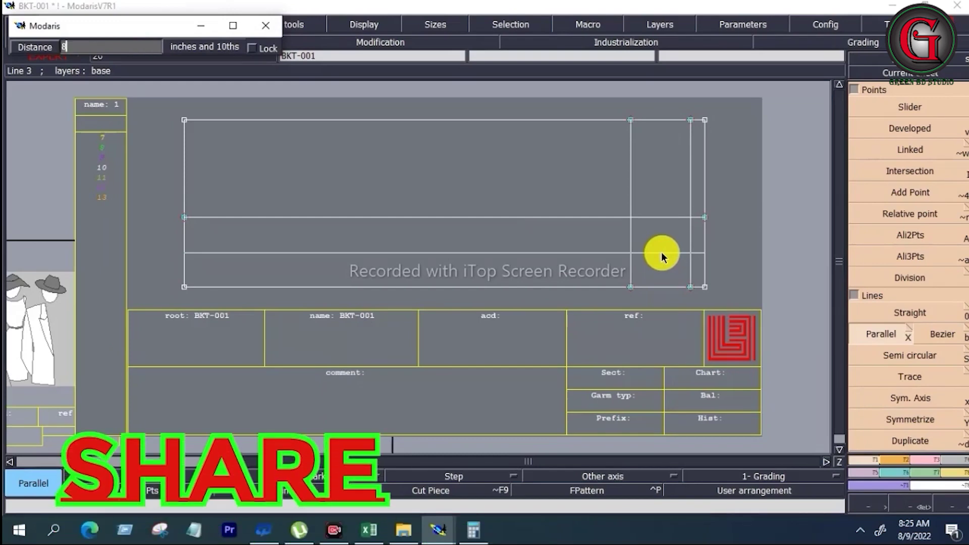
pyautogui.press('Return')
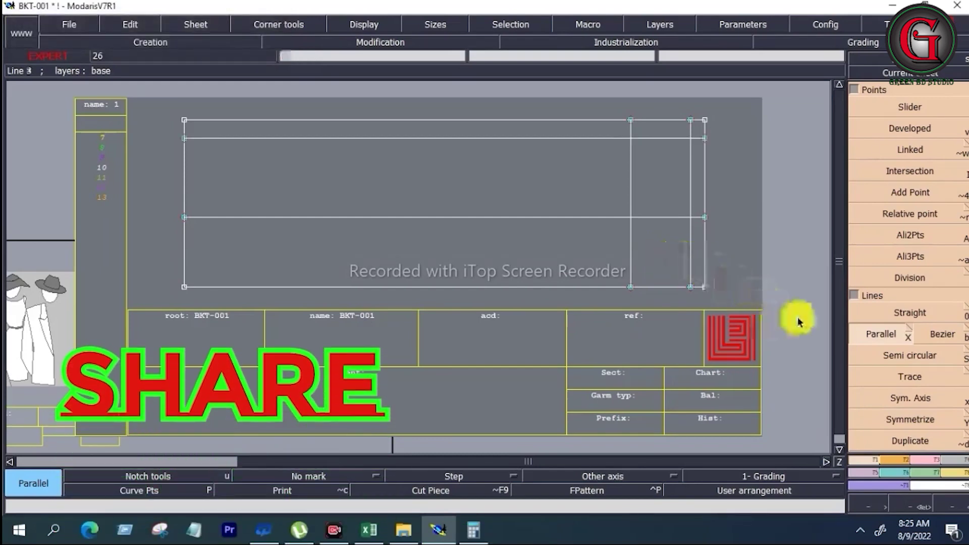
pyautogui.click(704, 195)
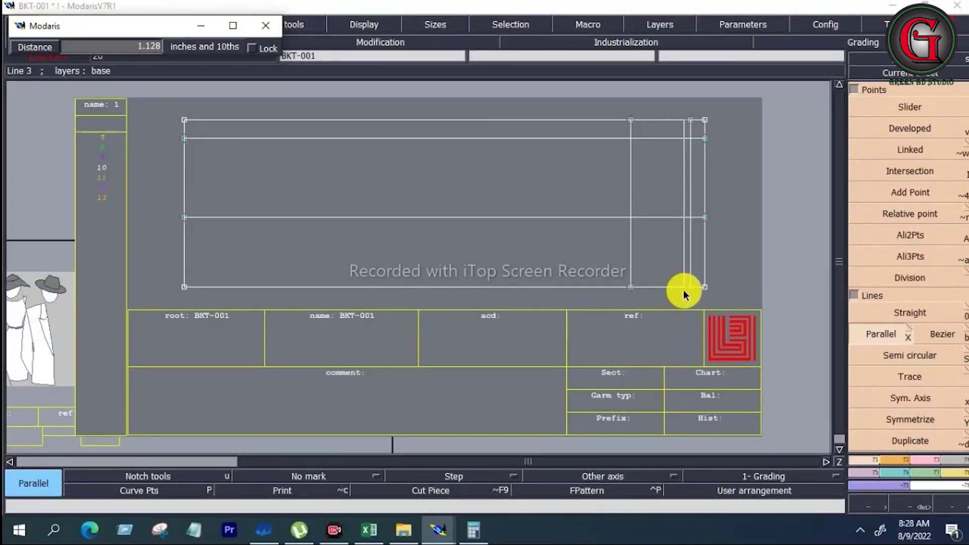
pyautogui.write('8')
pyautogui.press('BackSpace')
pyautogui.write('1.2')
pyautogui.write('5')
pyautogui.press('Return')
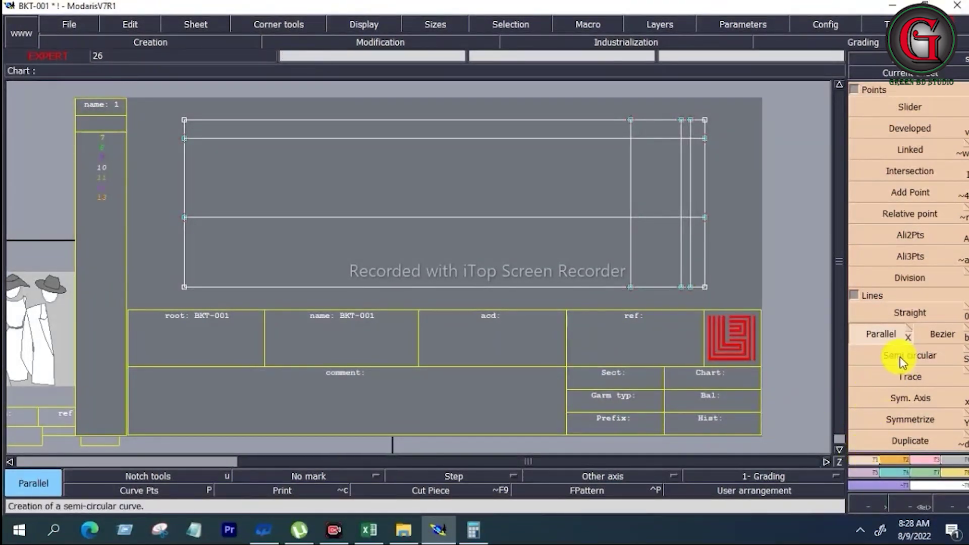
# - Draw a 9-inch Bezier shoulder line from the right-side intersection to the top edge
pyautogui.click(939, 343)
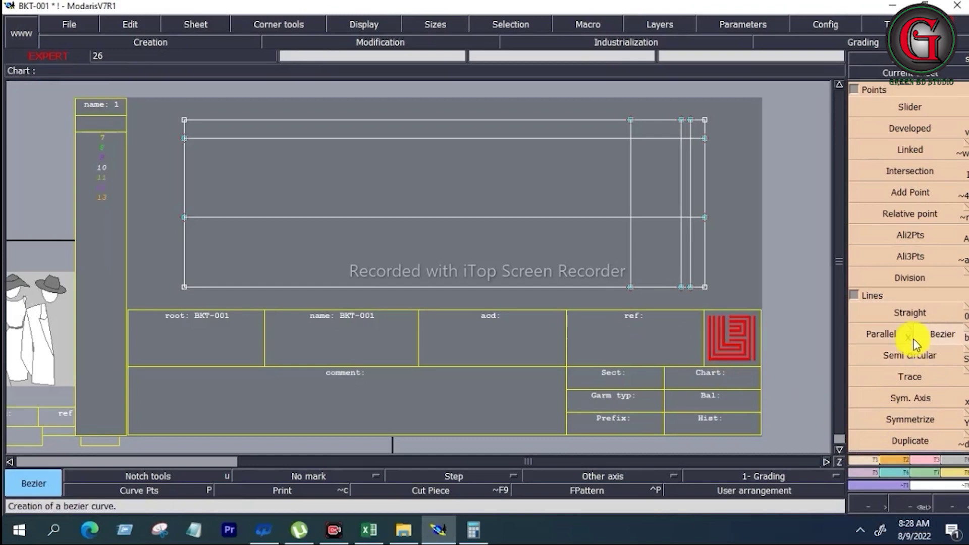
pyautogui.click(689, 280)
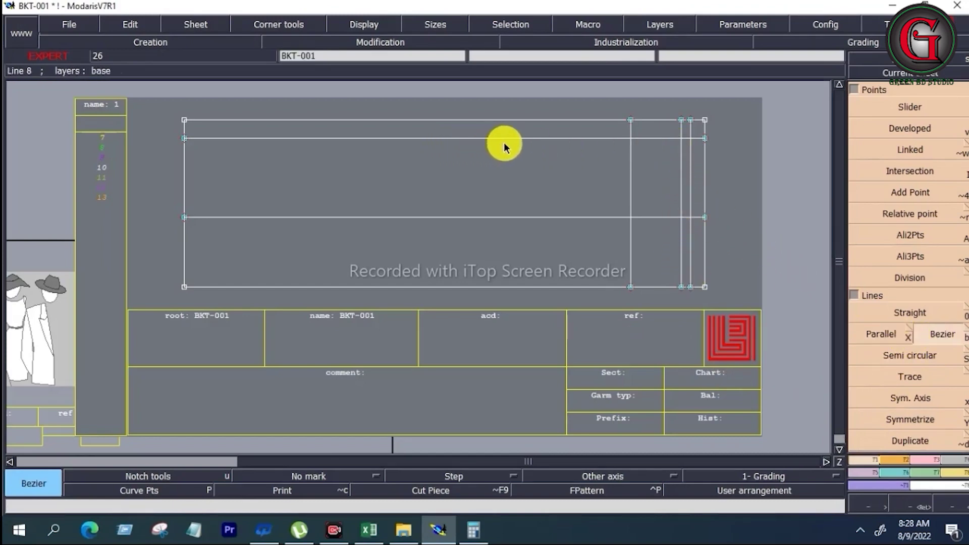
pyautogui.click(680, 139)
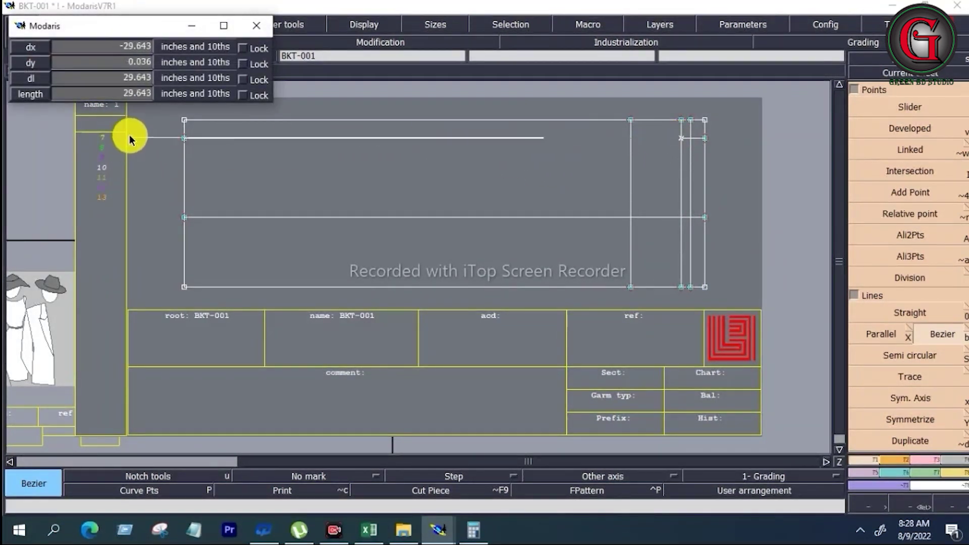
pyautogui.click(61, 76)
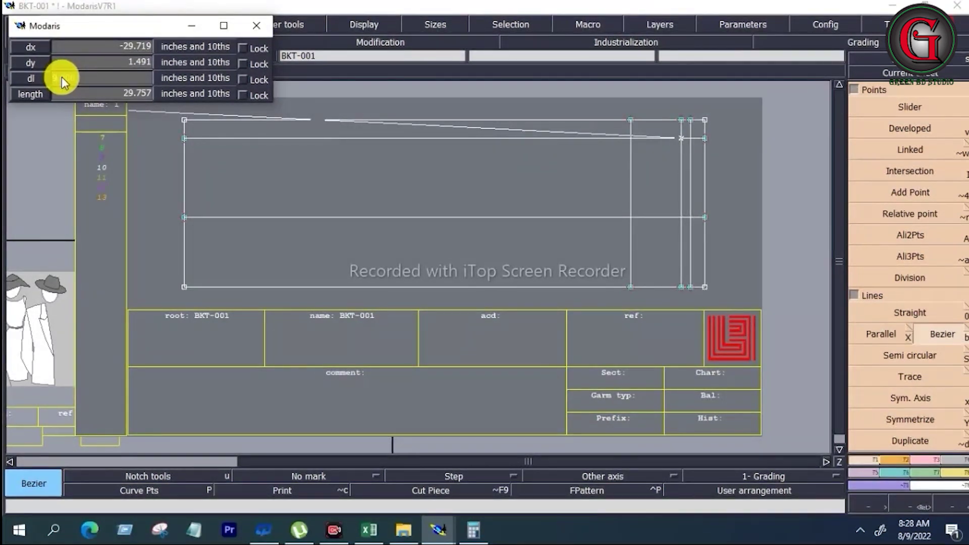
pyautogui.write('9.000')
pyautogui.press('Return')
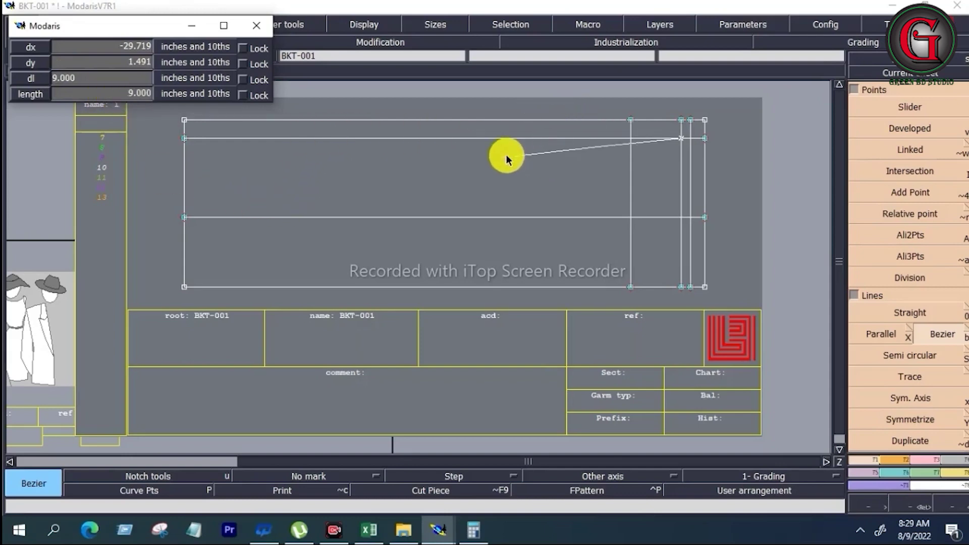
pyautogui.click(515, 119)
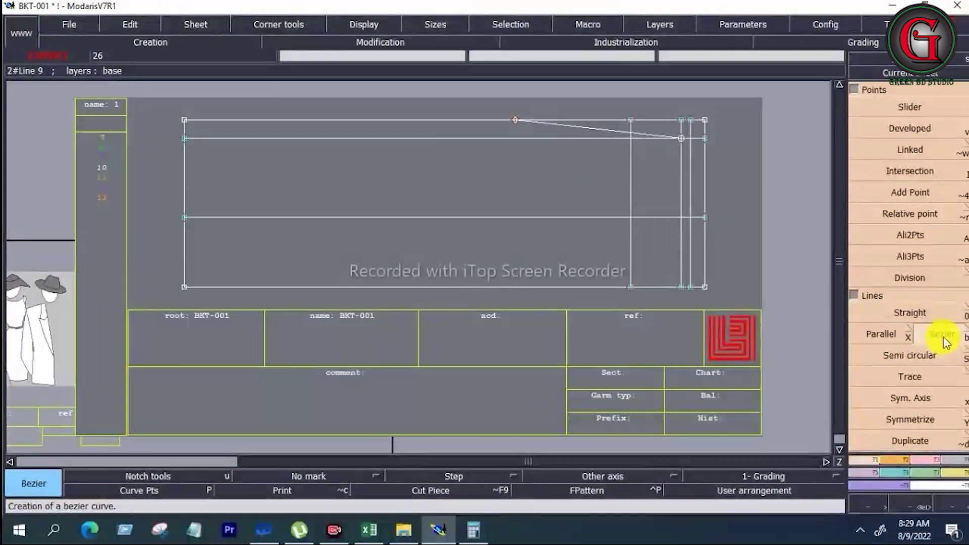
# - Draw a line from the same intersection down to the middle guideline's right end
pyautogui.click(681, 137)
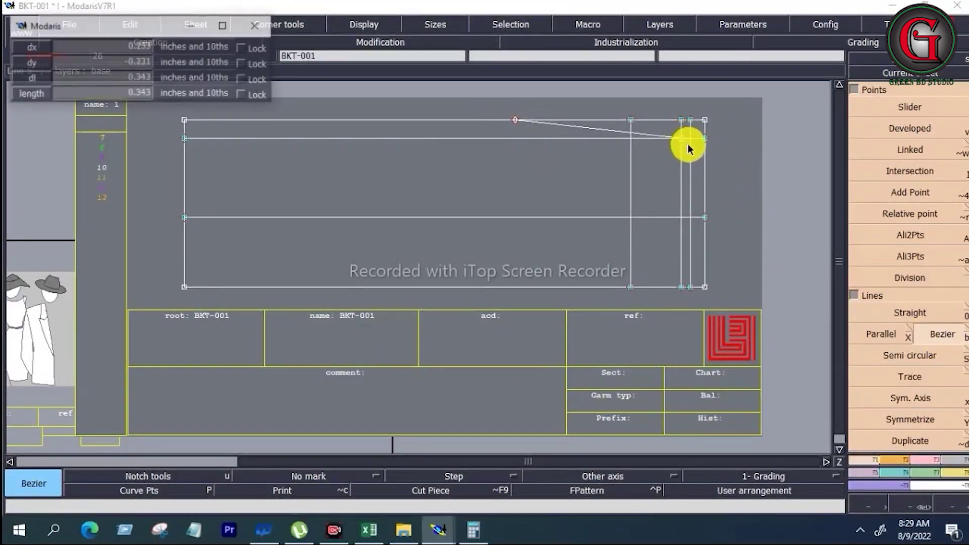
pyautogui.click(703, 216)
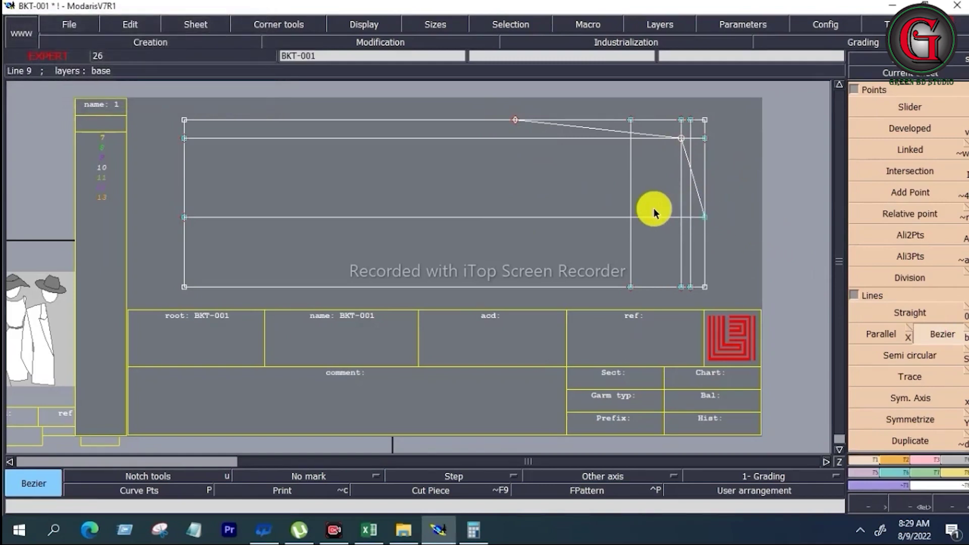
pyautogui.press('z')
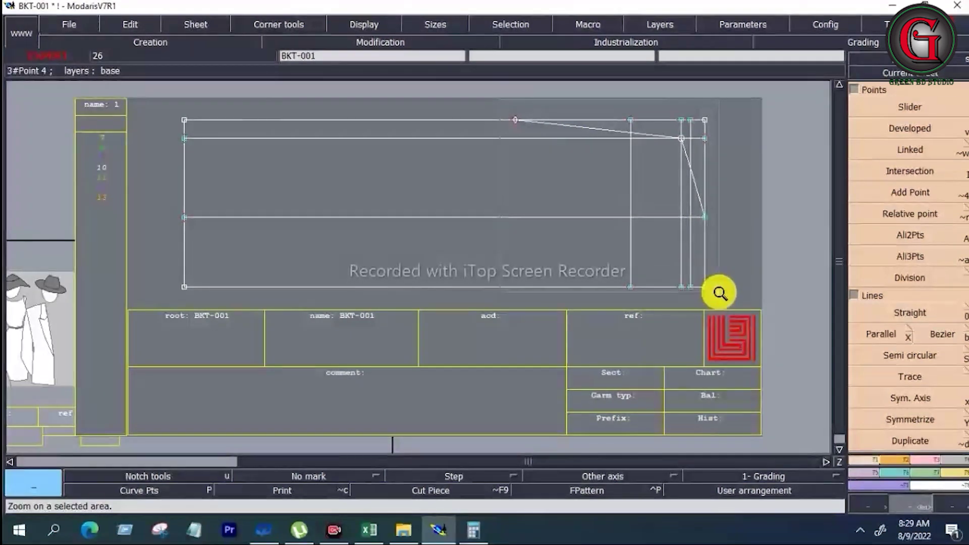
# - Zoom into the right end and add a parallel at offset -5 inside the slanted armhole line
pyautogui.moveTo(598, 191); pyautogui.dragTo(718, 293)
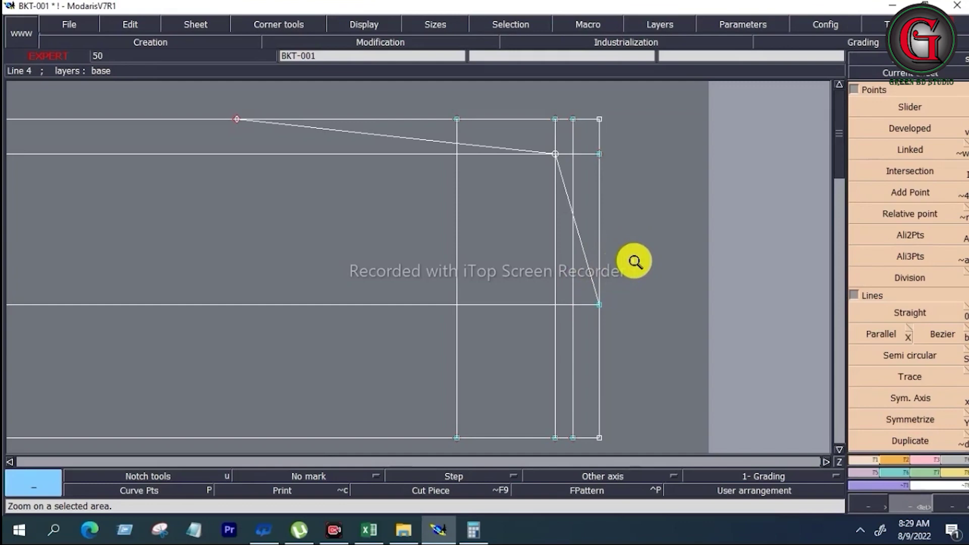
pyautogui.click(877, 337)
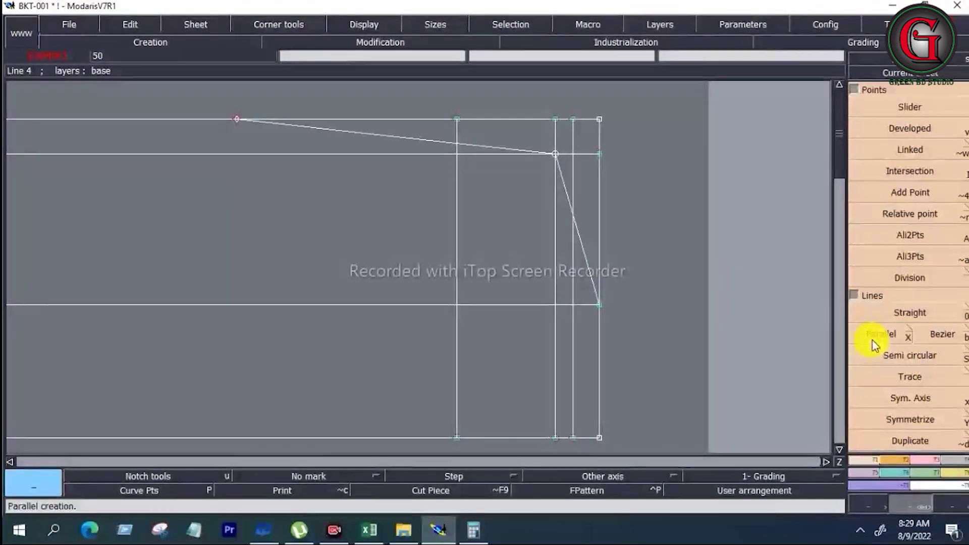
pyautogui.click(875, 335)
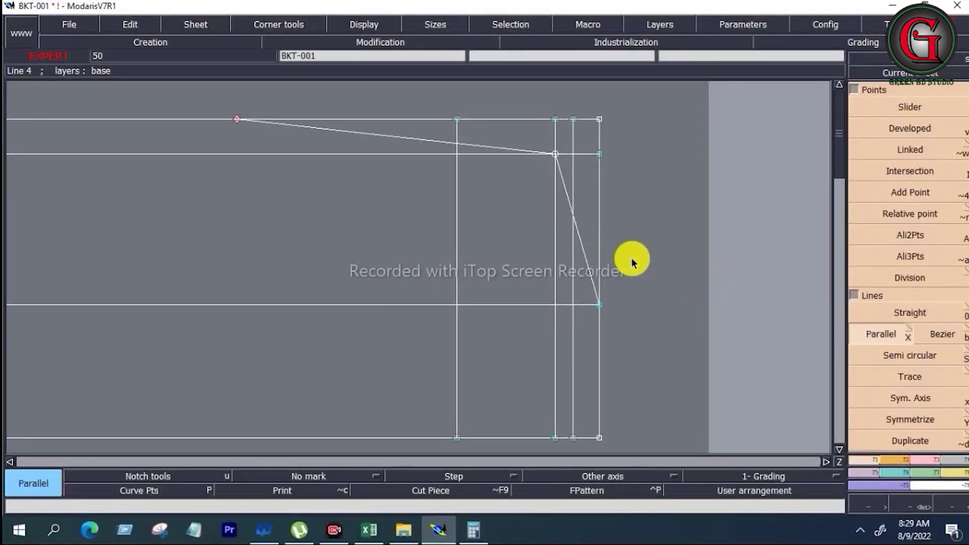
pyautogui.click(583, 249)
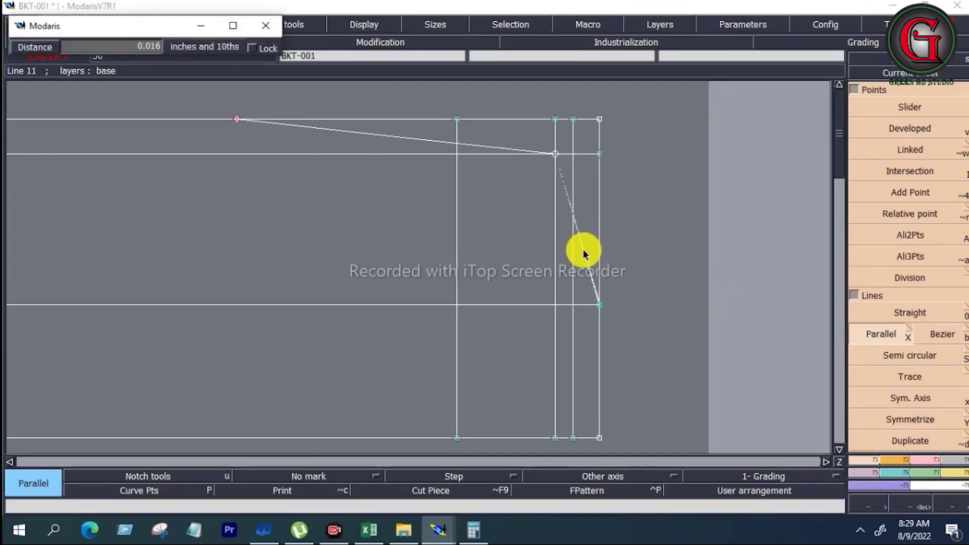
pyautogui.click(567, 260)
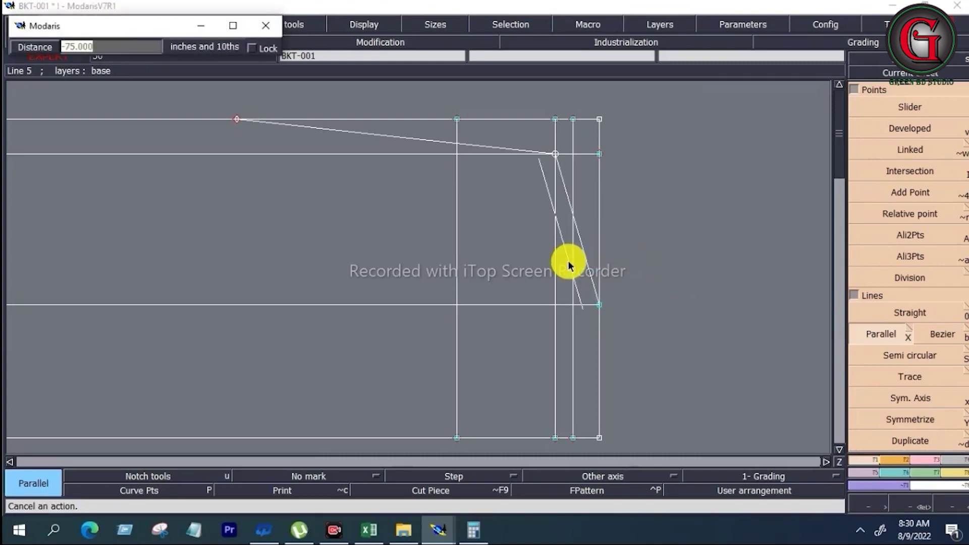
pyautogui.write('-')
pyautogui.write('5')
pyautogui.press('Return')
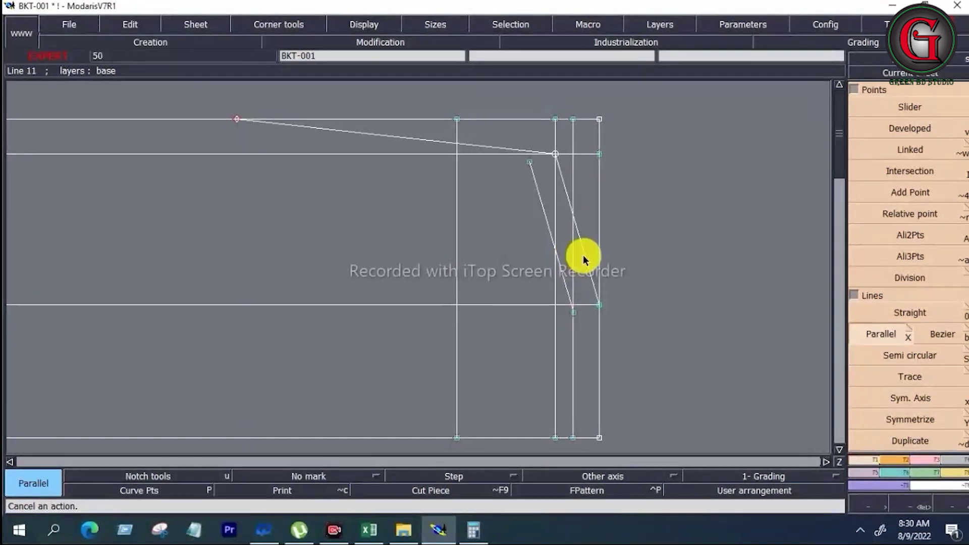
# - Add a second parallel offset 0.75 inch outside the slanted armhole line
pyautogui.click(582, 258)
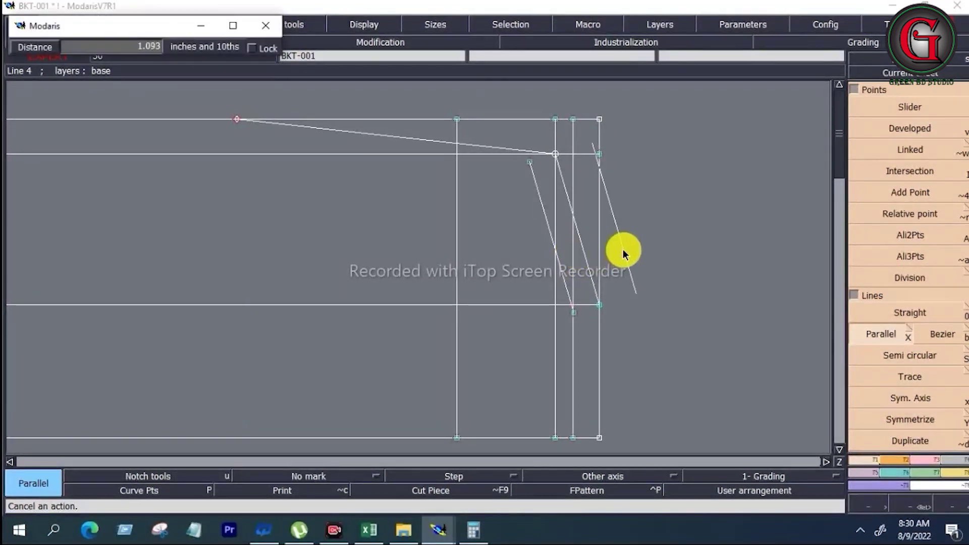
pyautogui.write('.750')
pyautogui.press('Return')
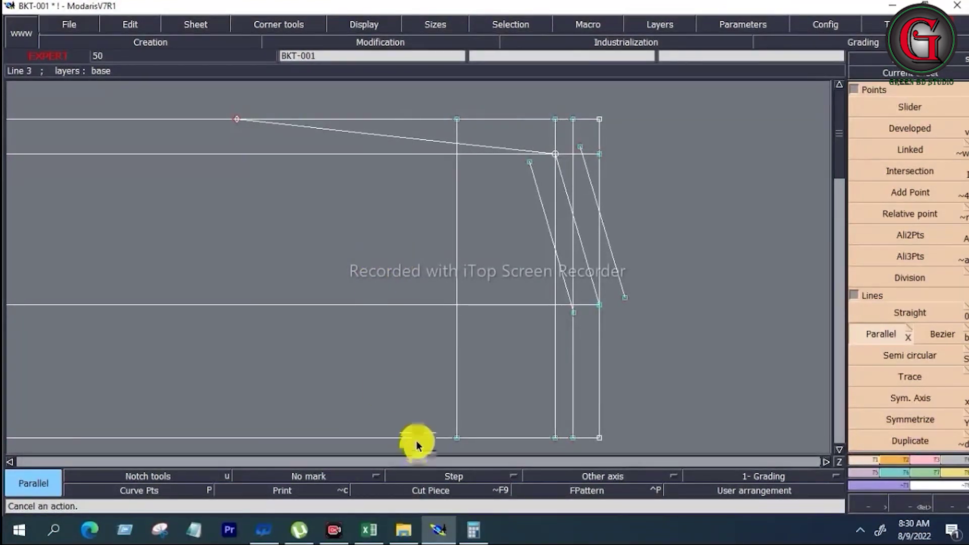
pyautogui.click(367, 532)
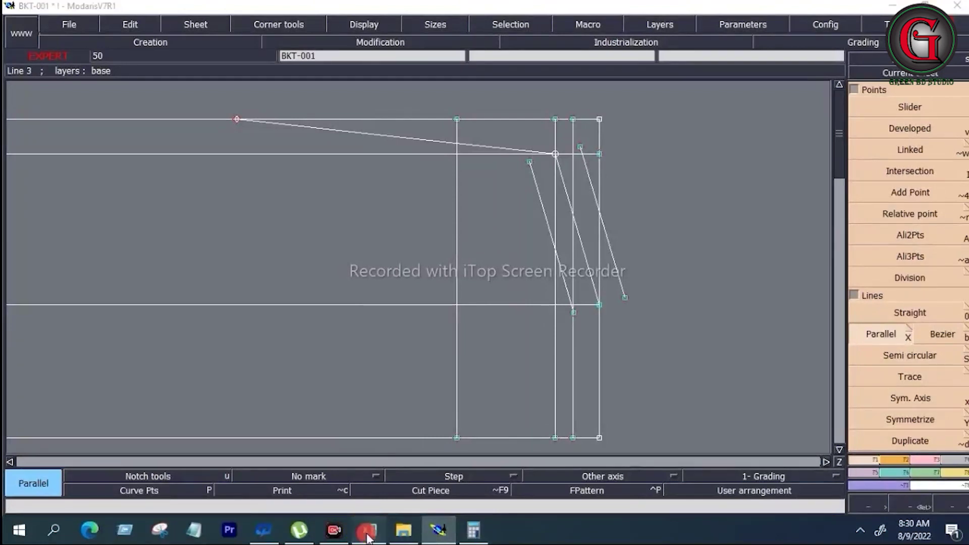
pyautogui.click(442, 531)
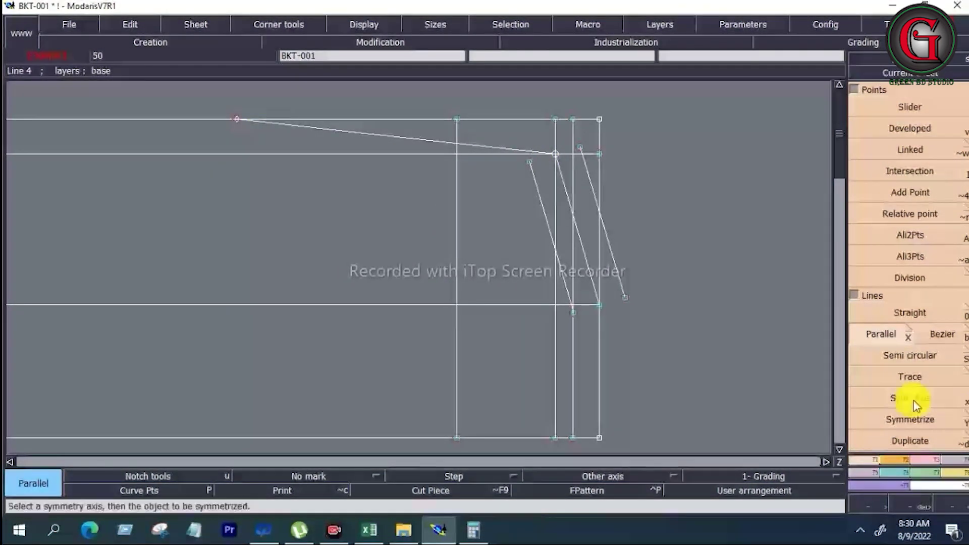
# - Use Length measure on the sloping inner line and shoulder, reading 8.317 on the shoulder
pyautogui.click(959, 474)
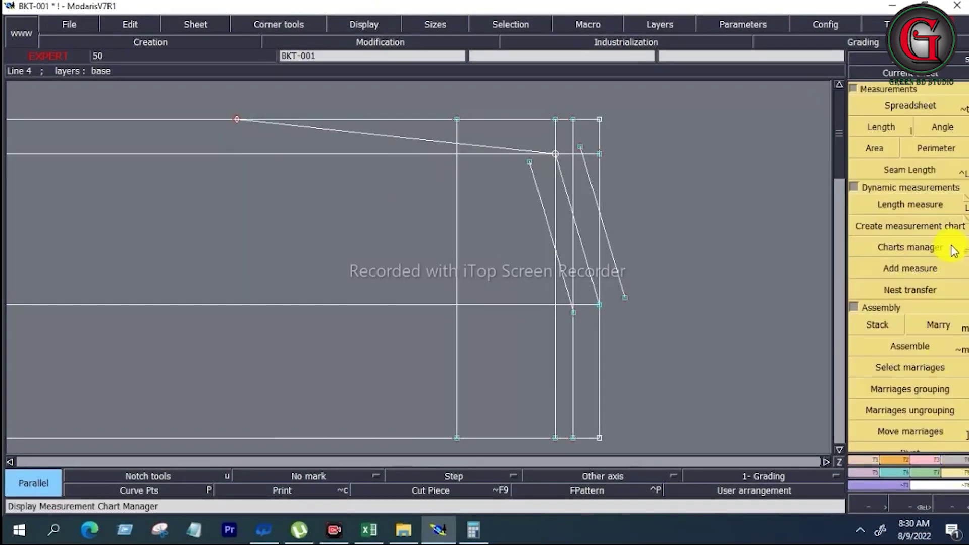
pyautogui.click(957, 213)
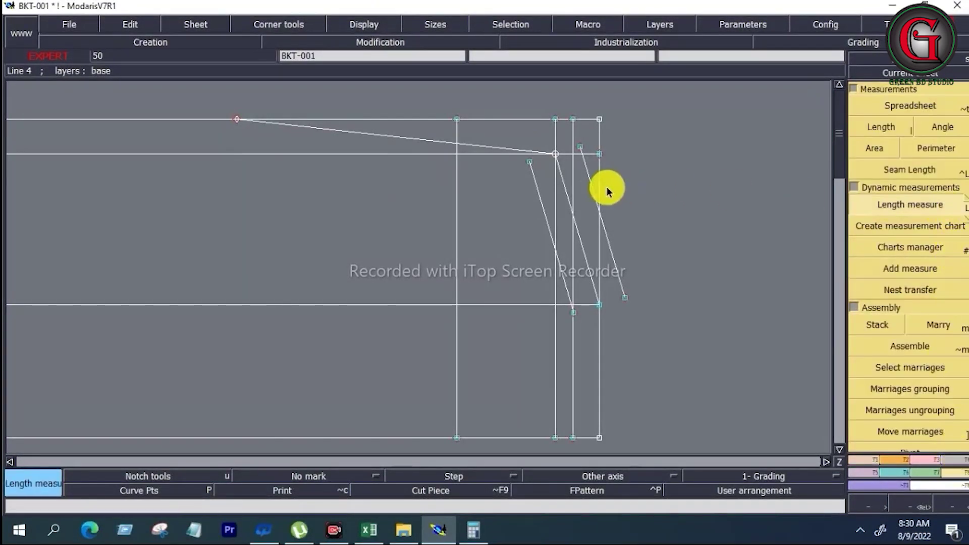
pyautogui.click(555, 153)
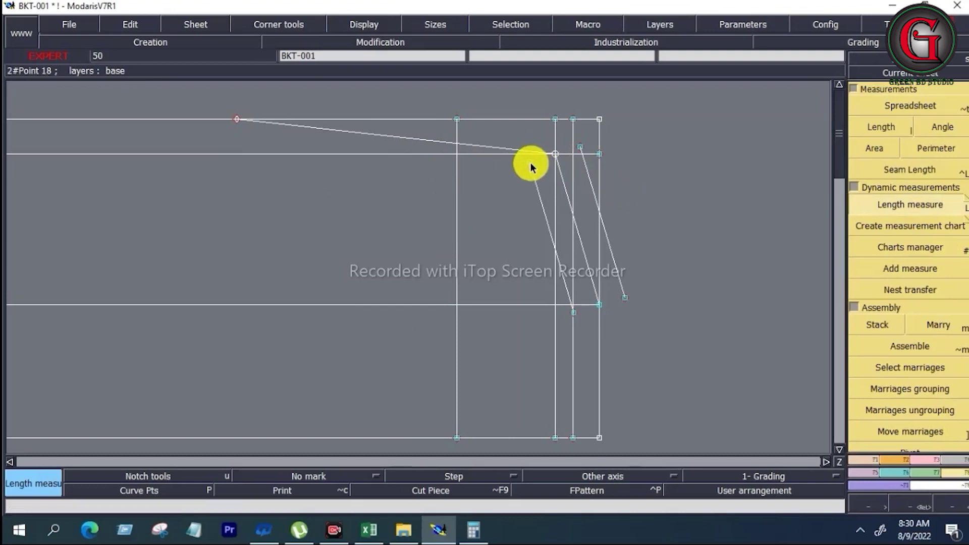
pyautogui.click(529, 160)
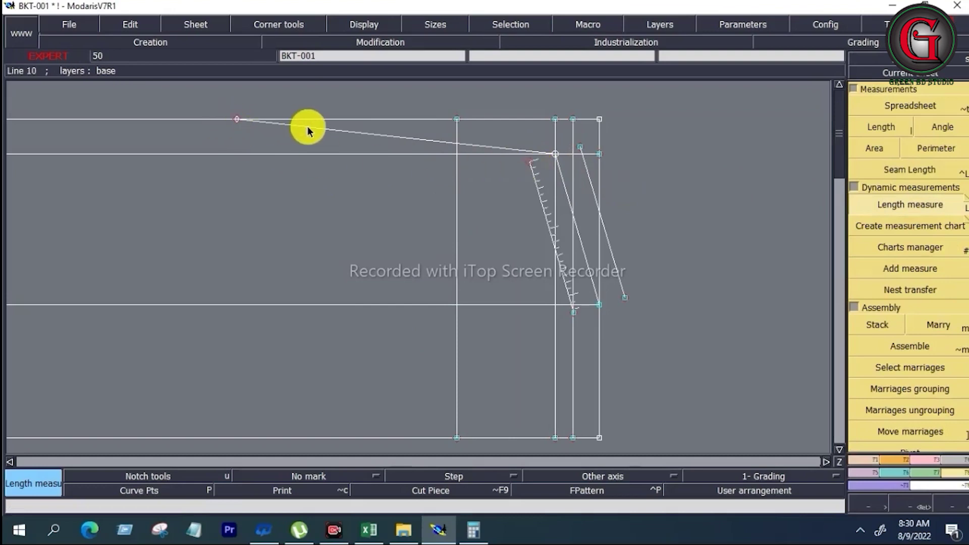
pyautogui.click(307, 126)
pyautogui.click(238, 120)
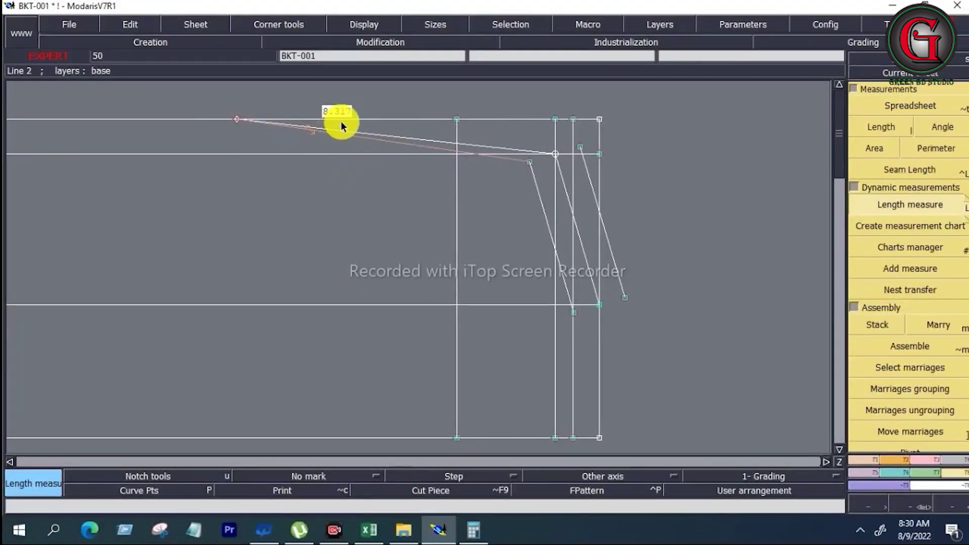
# - Draw a 4-inch Bezier line from the inner top corner, then a vertical line down to the bottom edge
pyautogui.click(857, 461)
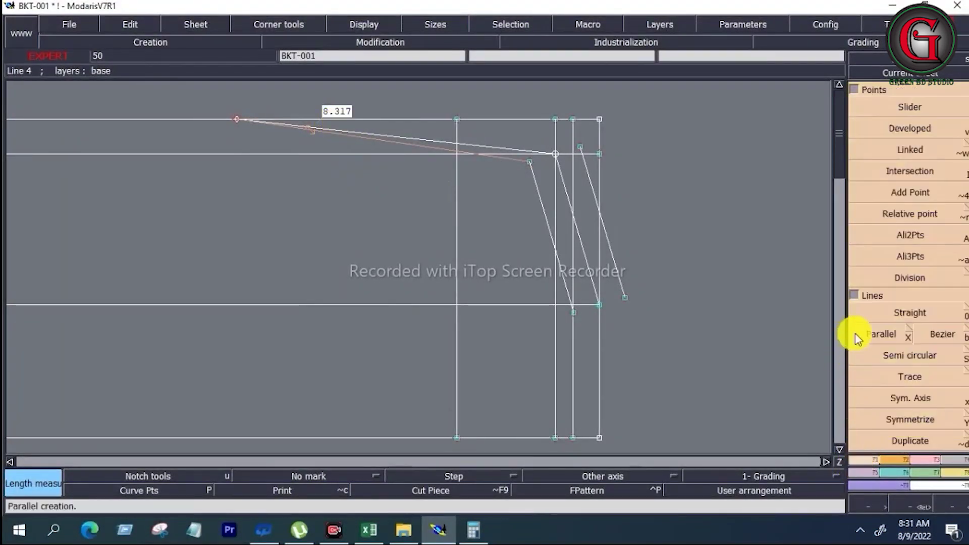
pyautogui.click(931, 334)
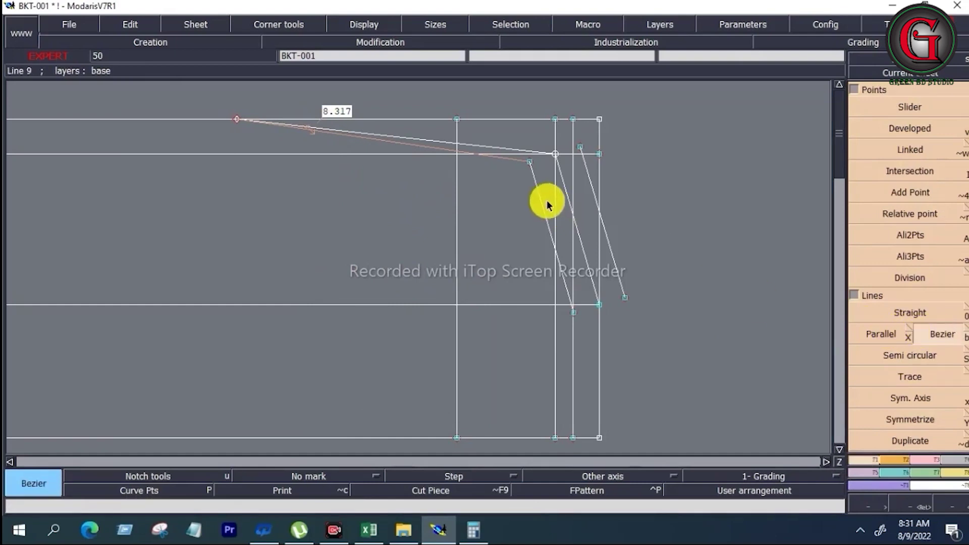
pyautogui.click(528, 164)
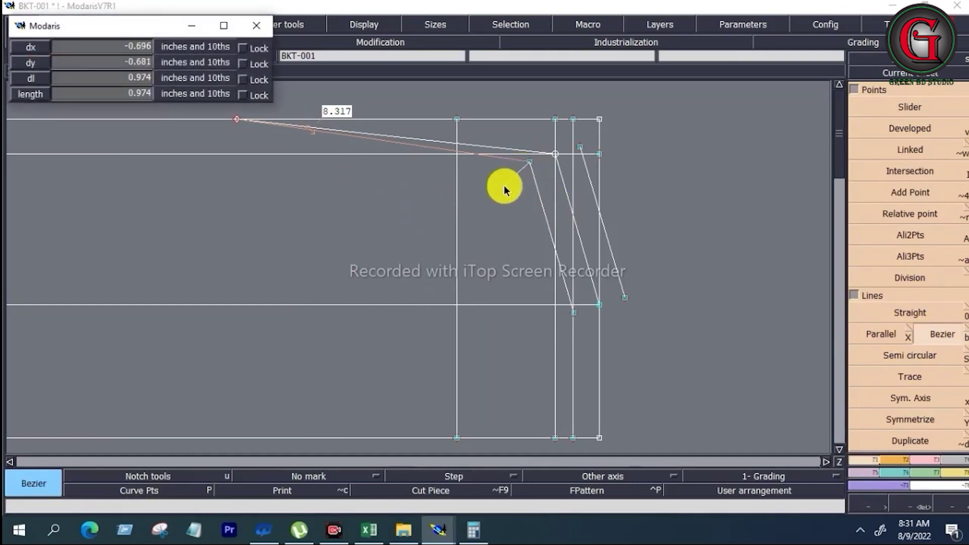
pyautogui.doubleClick(68, 78)
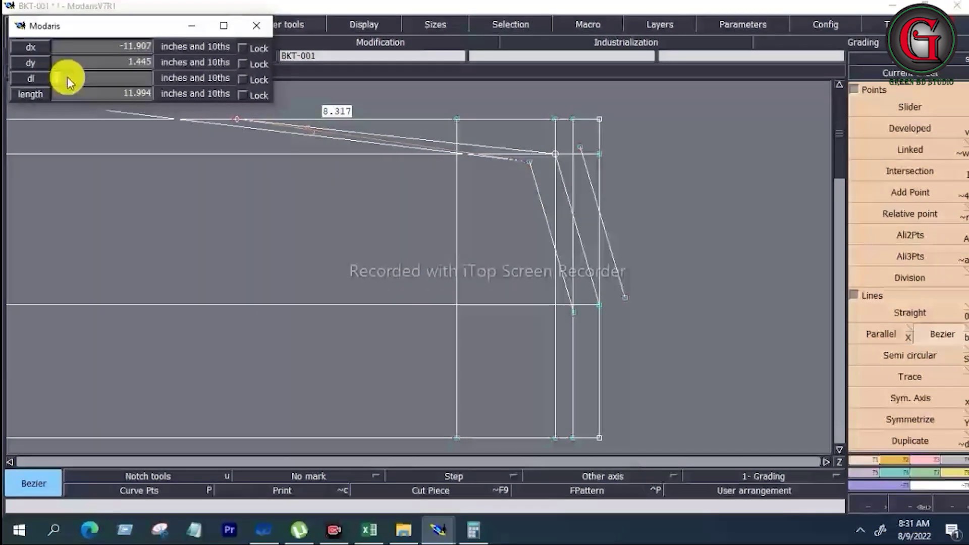
pyautogui.write('4')
pyautogui.press('Return')
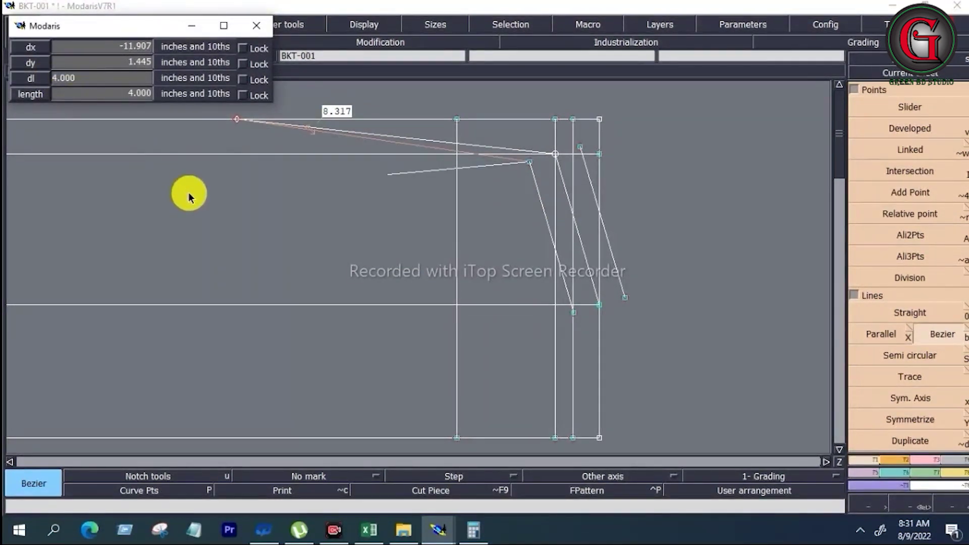
pyautogui.click(382, 185)
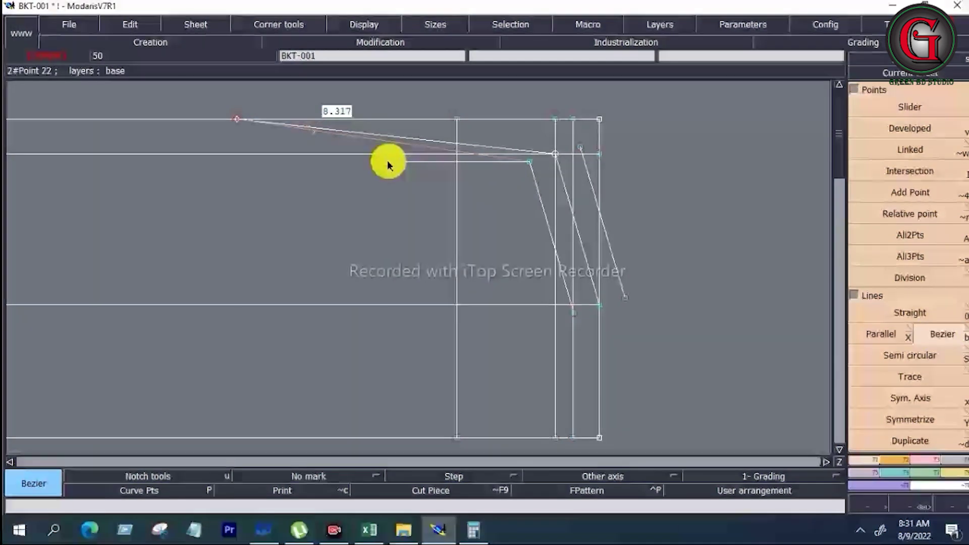
pyautogui.click(387, 162)
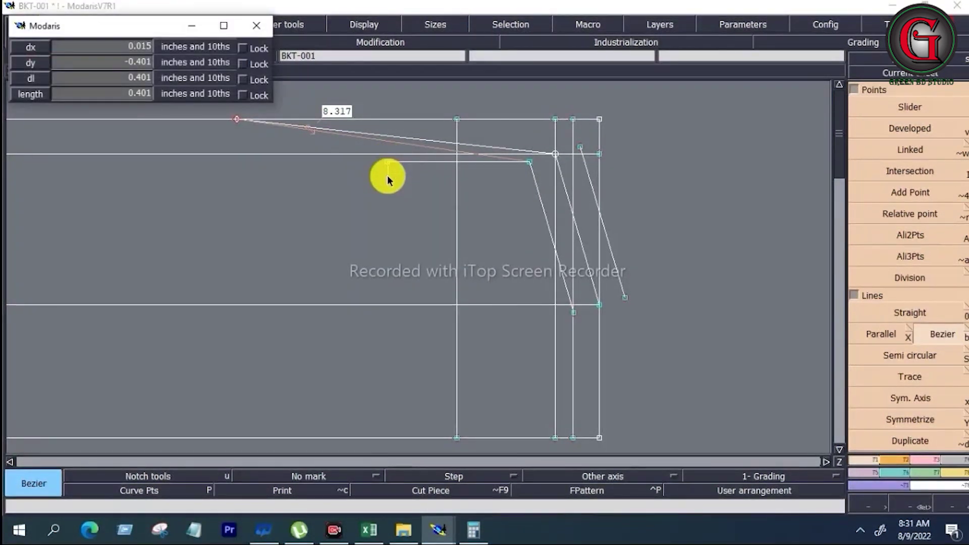
pyautogui.click(386, 438)
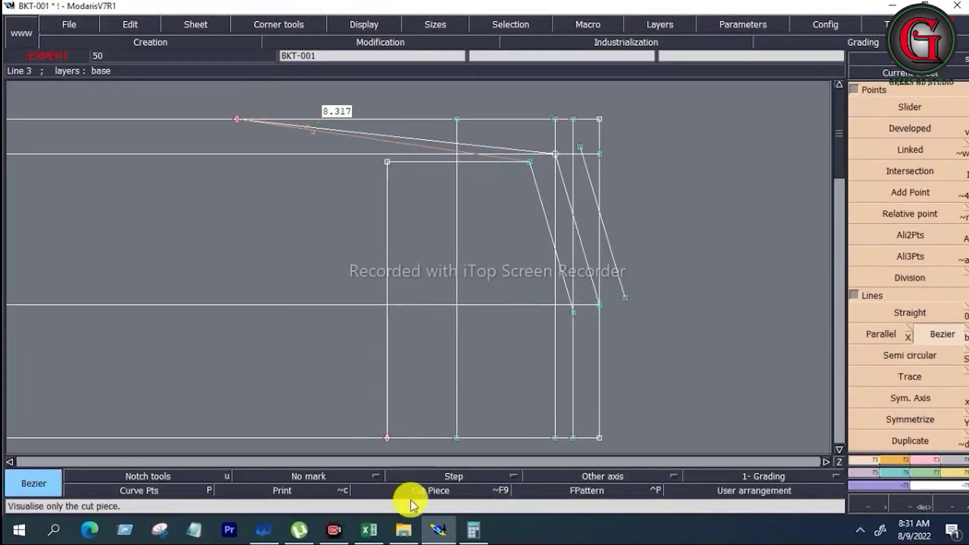
# - Check the Excel sheet's size-32 across front 14, across back 15 and sleeve length 22 values
pyautogui.click(363, 535)
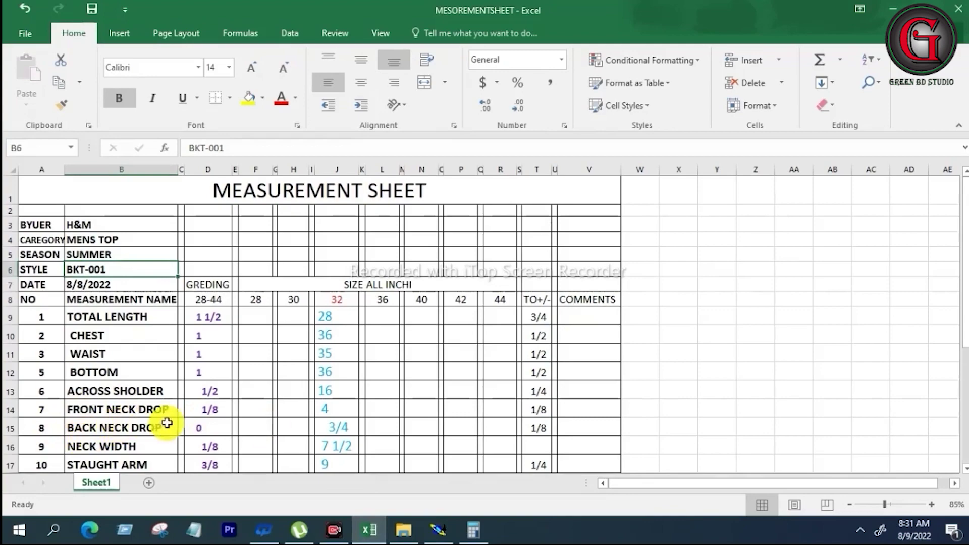
pyautogui.scroll(-1, 136, 423)
pyautogui.scroll(-3, 133, 419)
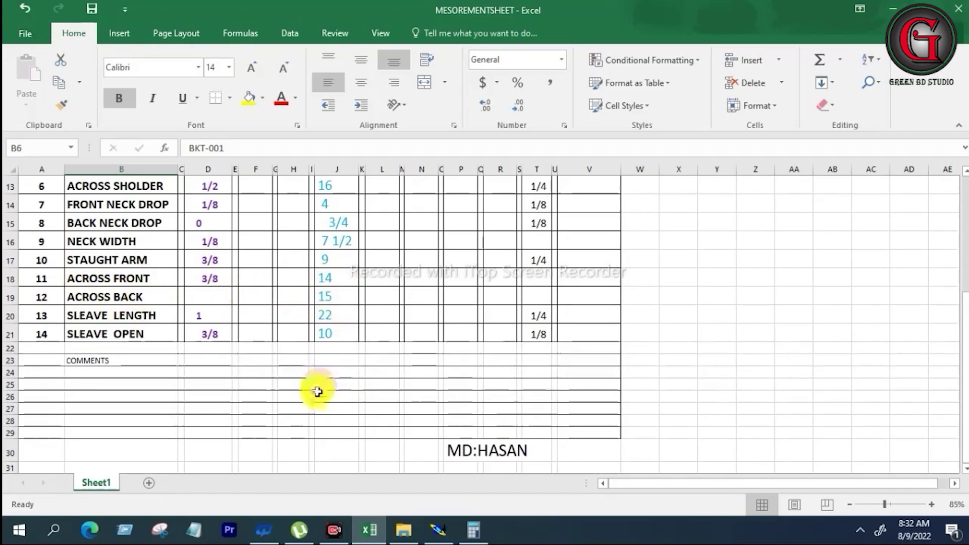
# - Back in Modaris, place a developed point 7 inches along the vertical line
pyautogui.click(449, 533)
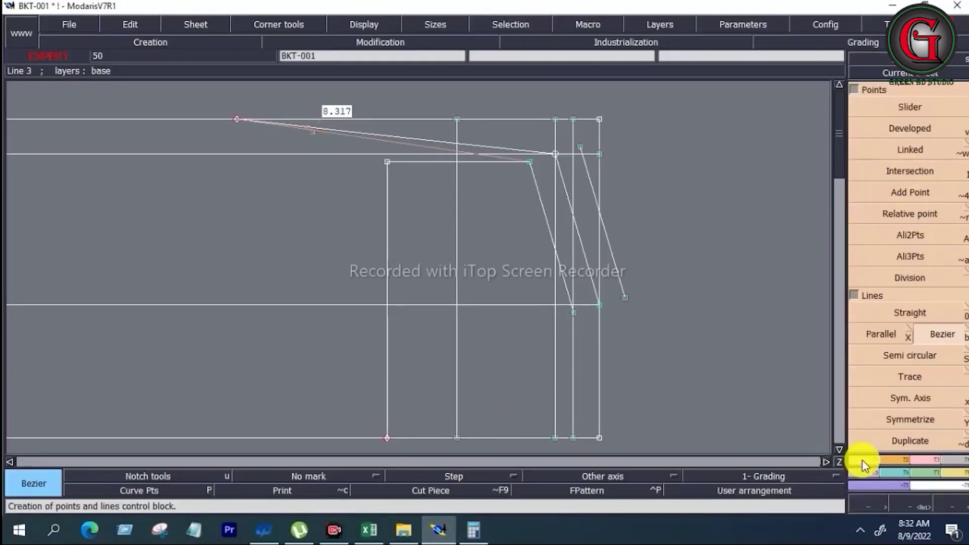
pyautogui.click(902, 136)
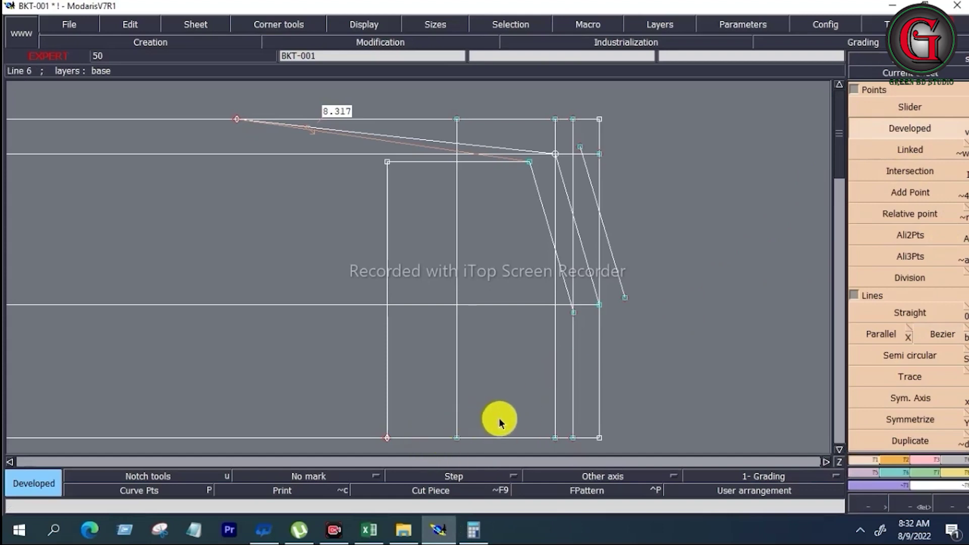
pyautogui.click(387, 438)
pyautogui.write('7')
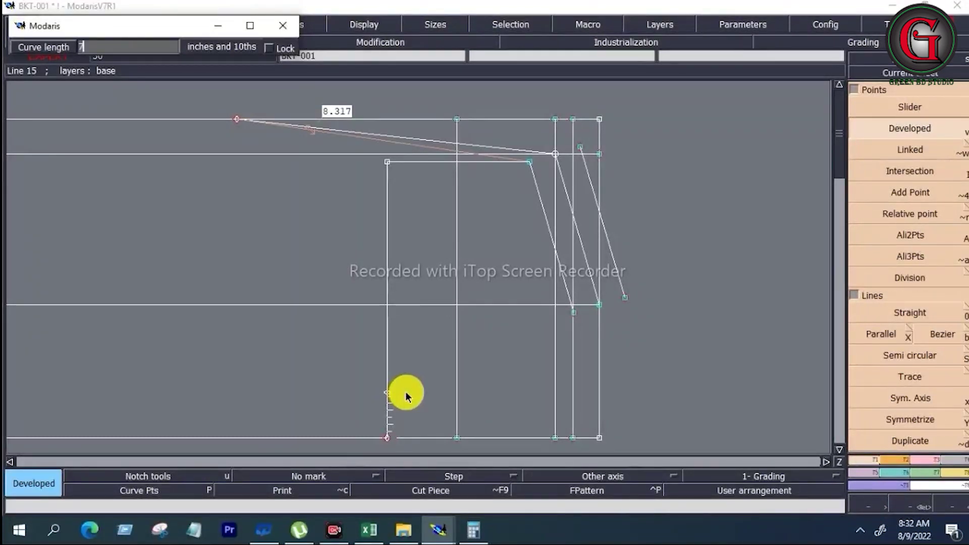
pyautogui.press('Return')
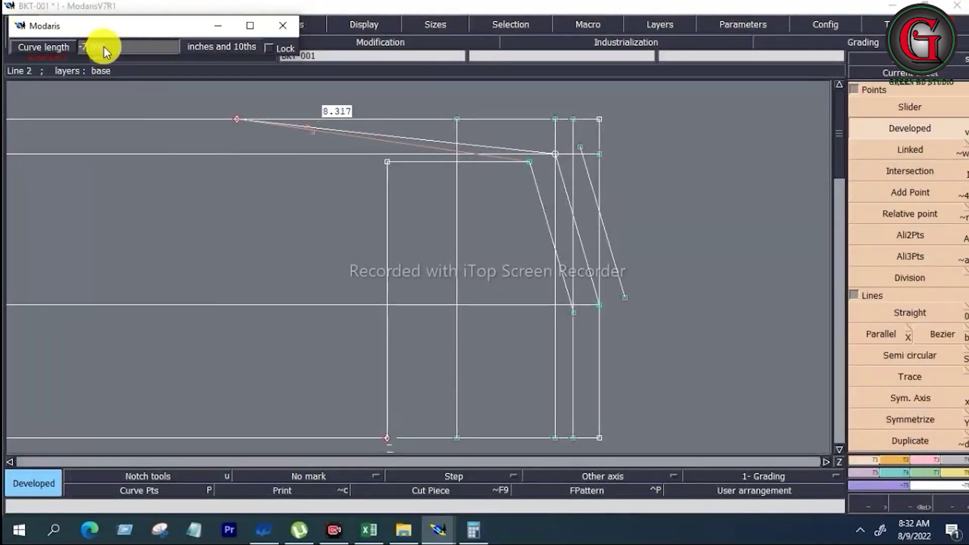
pyautogui.click(416, 271)
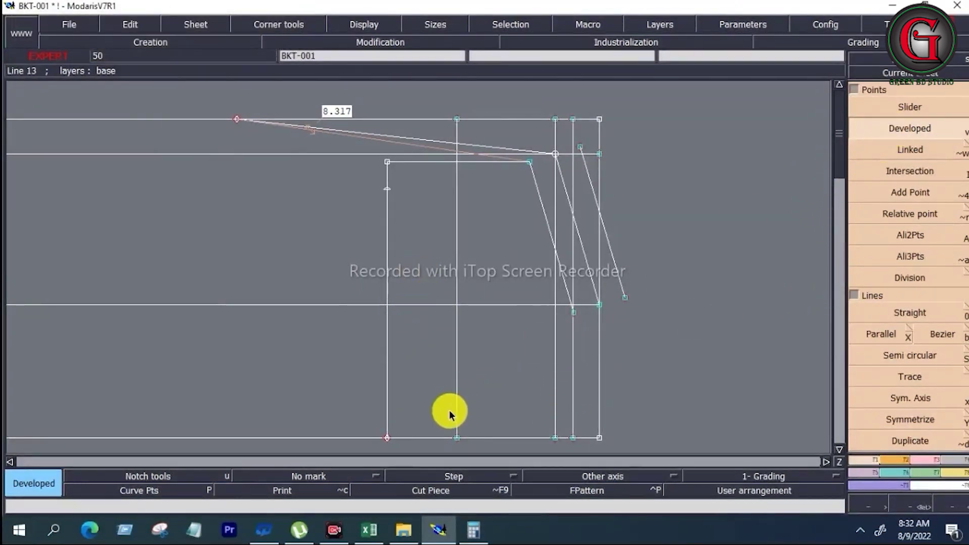
# - Place a second developed point at -7.5 inches along the vertical line
pyautogui.click(387, 434)
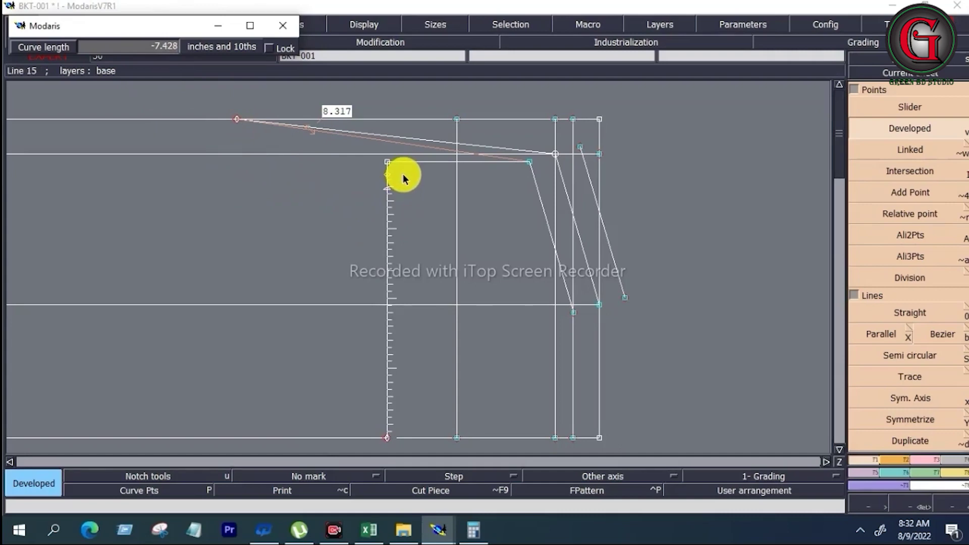
pyautogui.write('-7')
pyautogui.write('7')
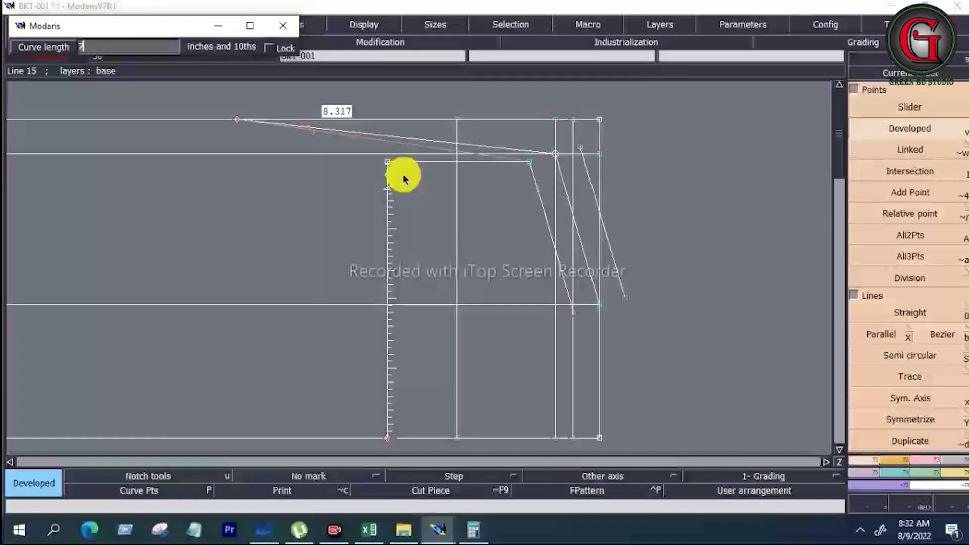
pyautogui.write('.5')
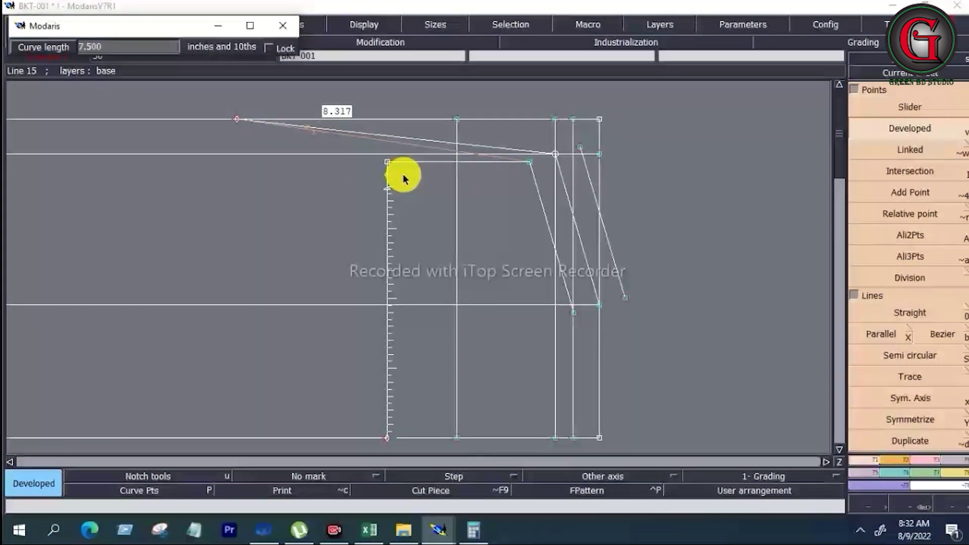
pyautogui.press('Return')
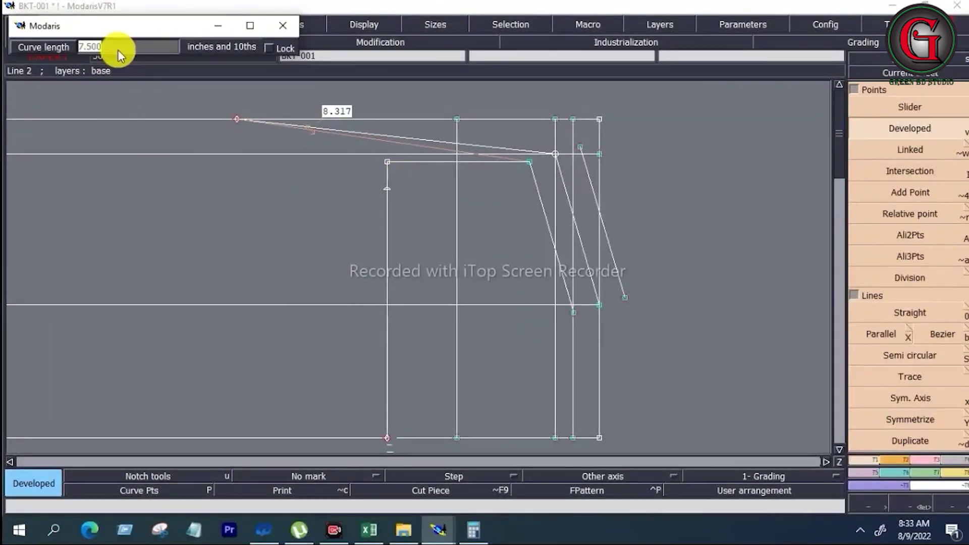
pyautogui.write('-7')
pyautogui.press('Return')
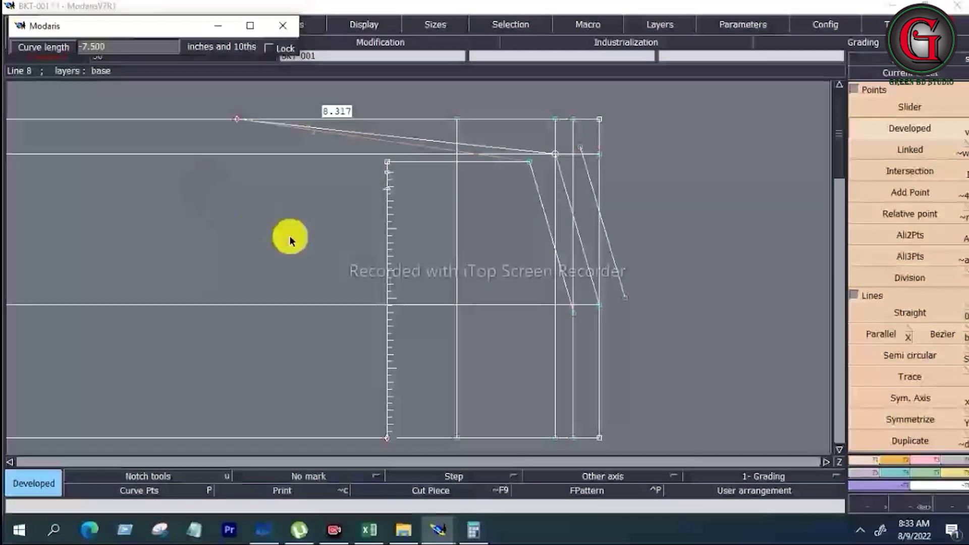
pyautogui.click(492, 331)
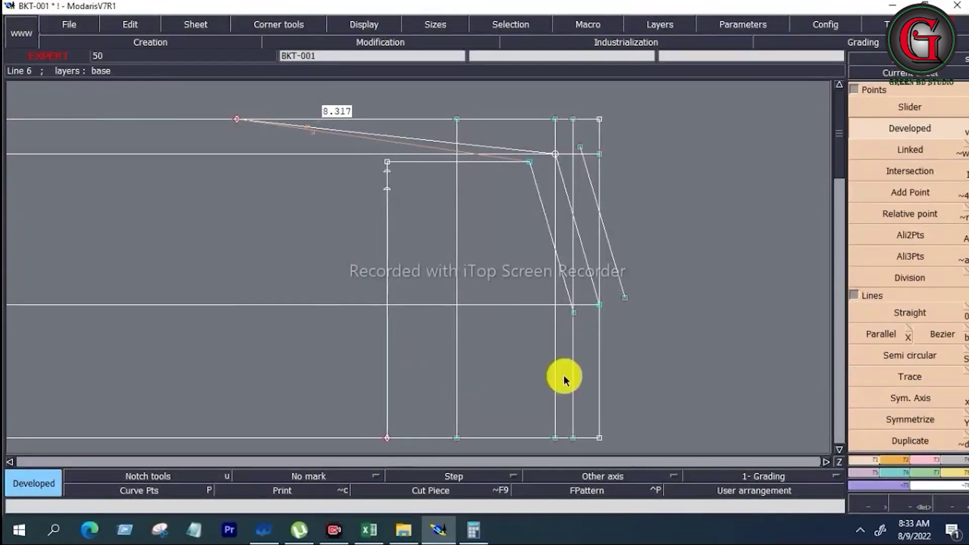
# - Insert the measured points and the line crossing point into the vertical and slanted lines
pyautogui.click(929, 460)
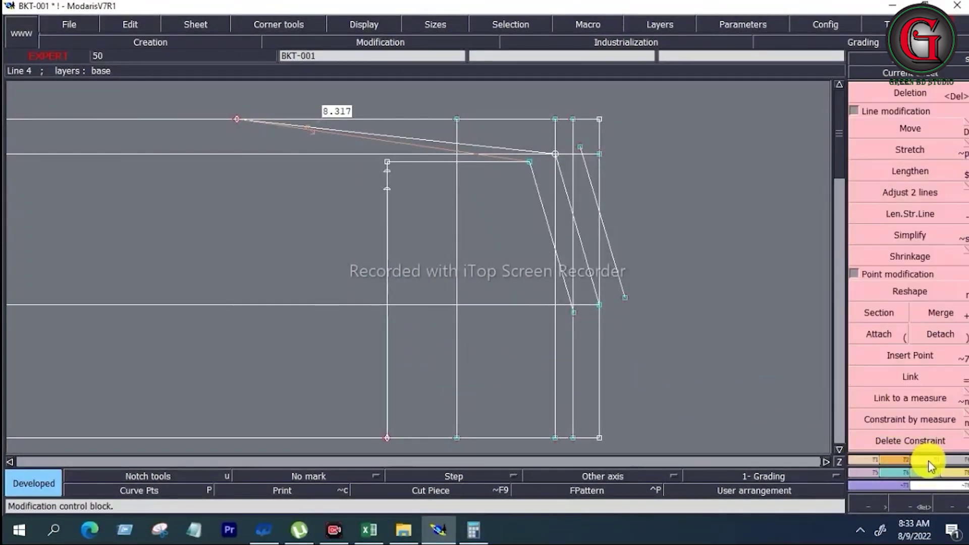
pyautogui.click(913, 359)
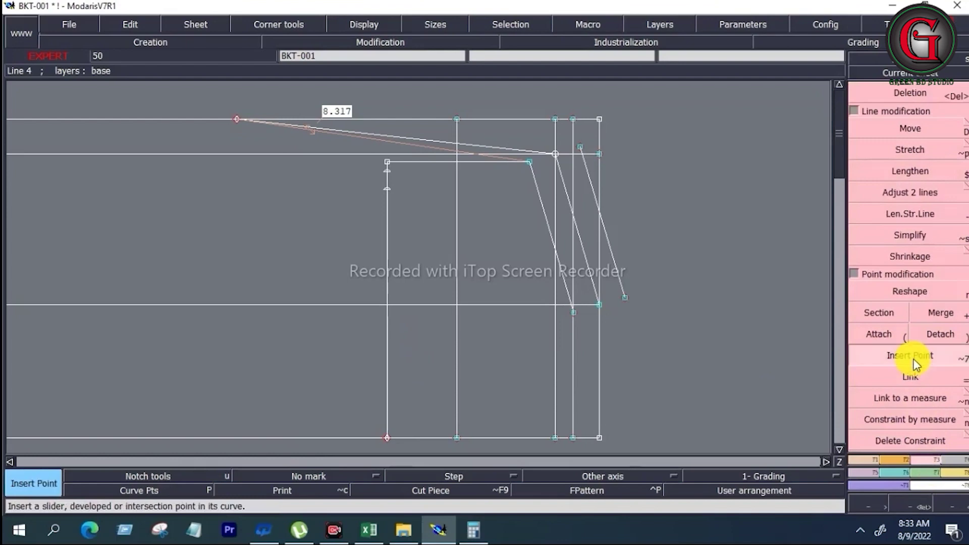
pyautogui.click(399, 174)
pyautogui.click(313, 145)
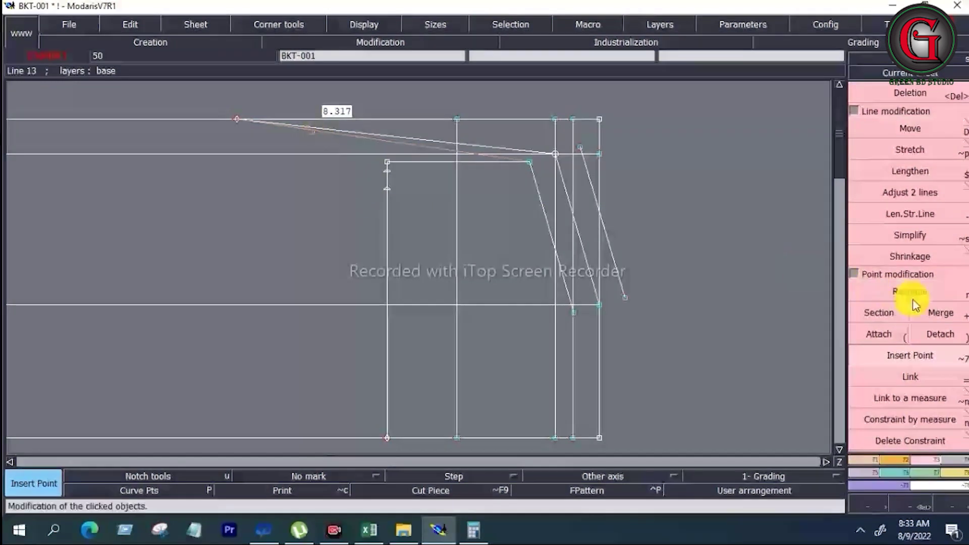
pyautogui.click(899, 358)
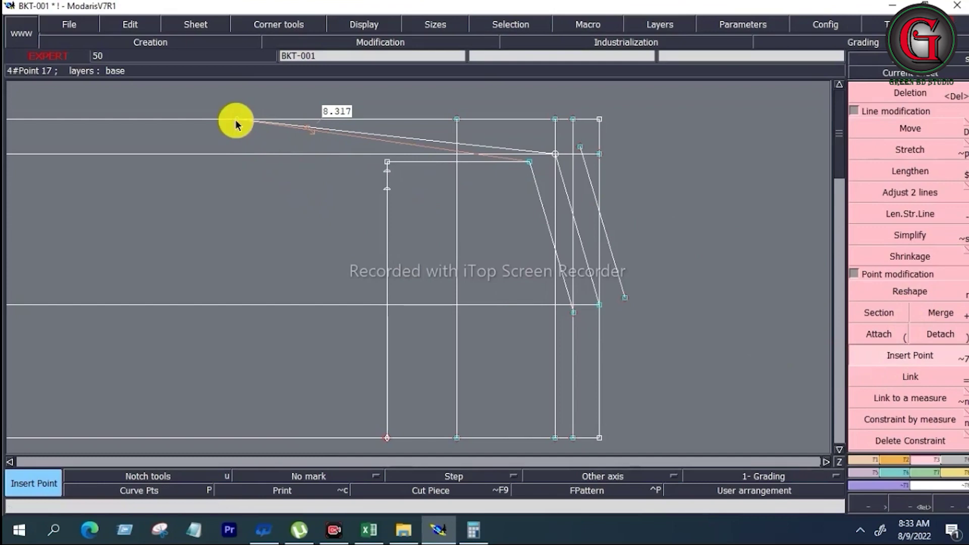
pyautogui.click(389, 190)
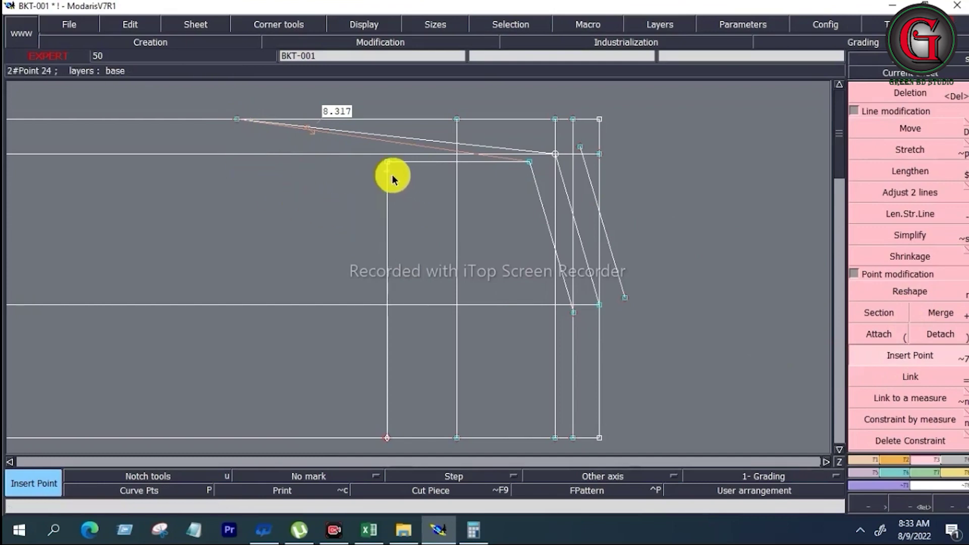
pyautogui.click(386, 170)
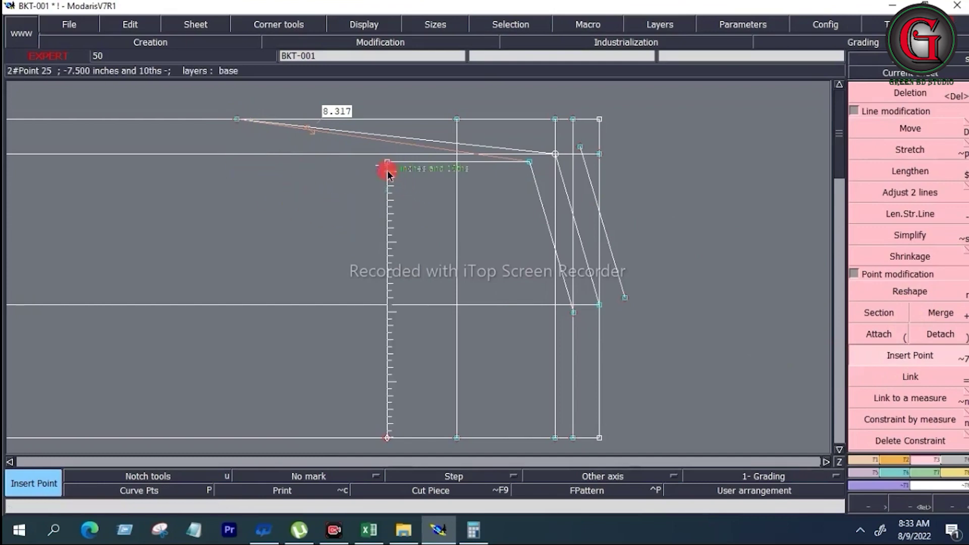
pyautogui.click(554, 153)
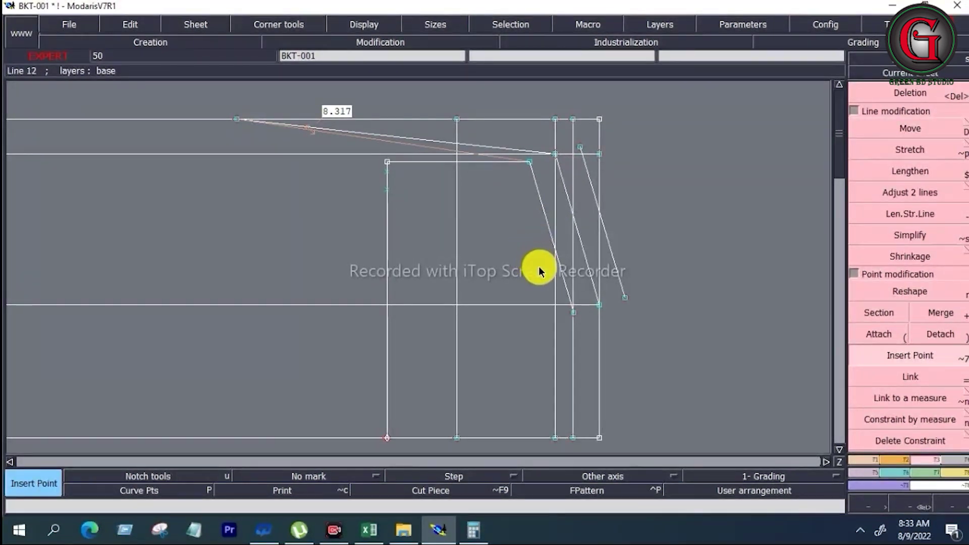
pyautogui.click(862, 461)
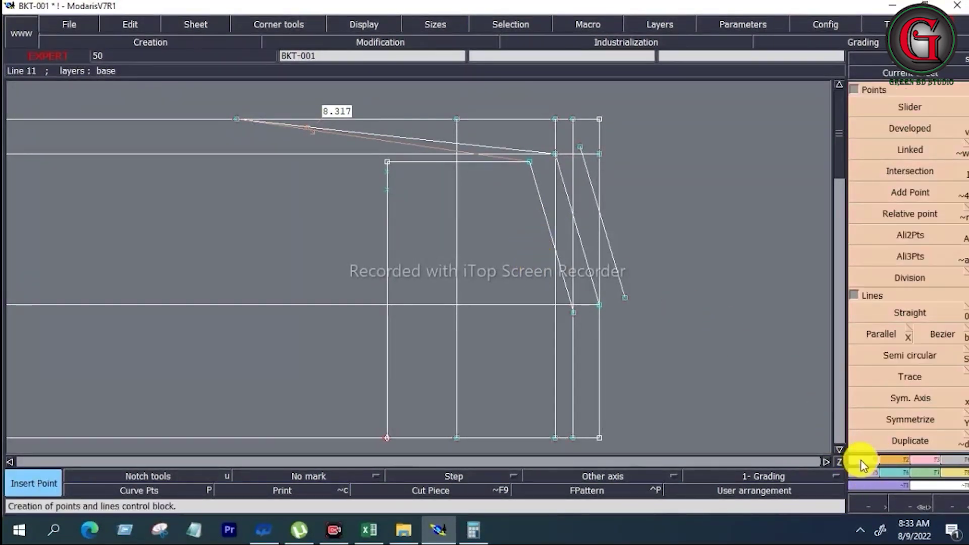
pyautogui.click(942, 337)
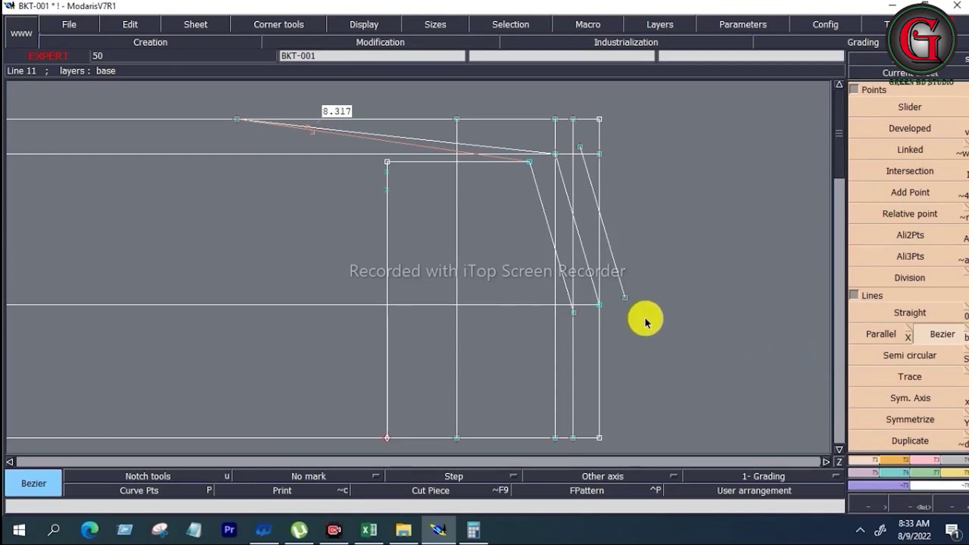
# - Delete the old construction lines and draw a line from the inner top corner to the top-left point
pyautogui.press('Delete')
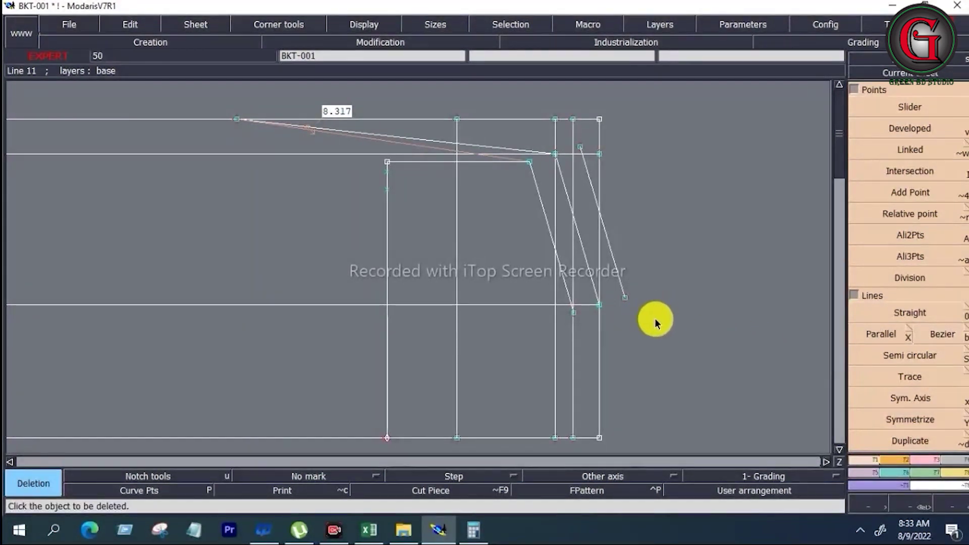
pyautogui.click(598, 152)
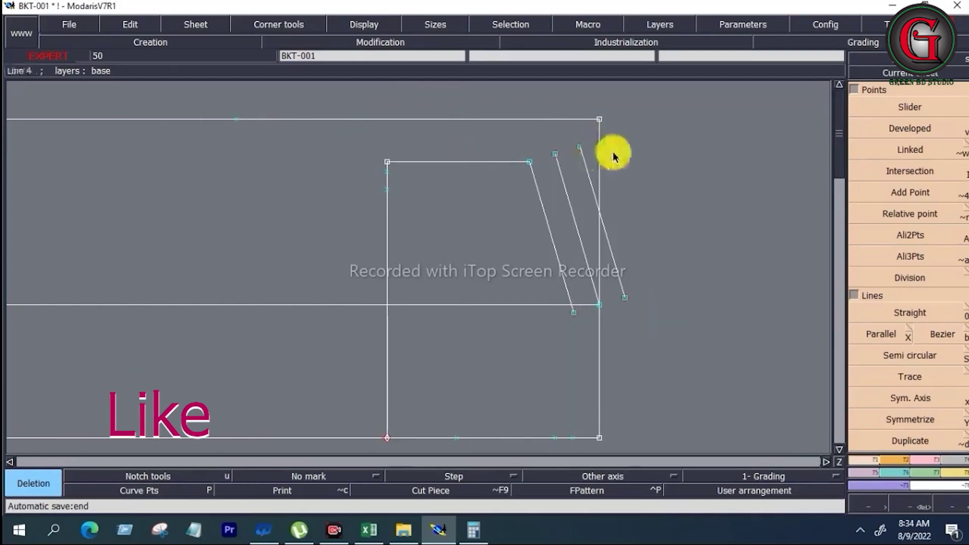
pyautogui.click(941, 334)
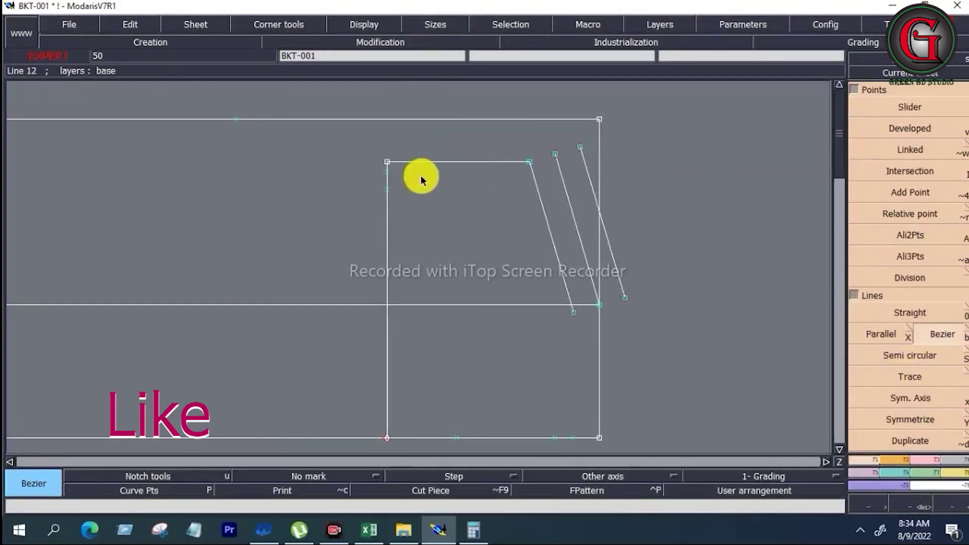
pyautogui.click(528, 162)
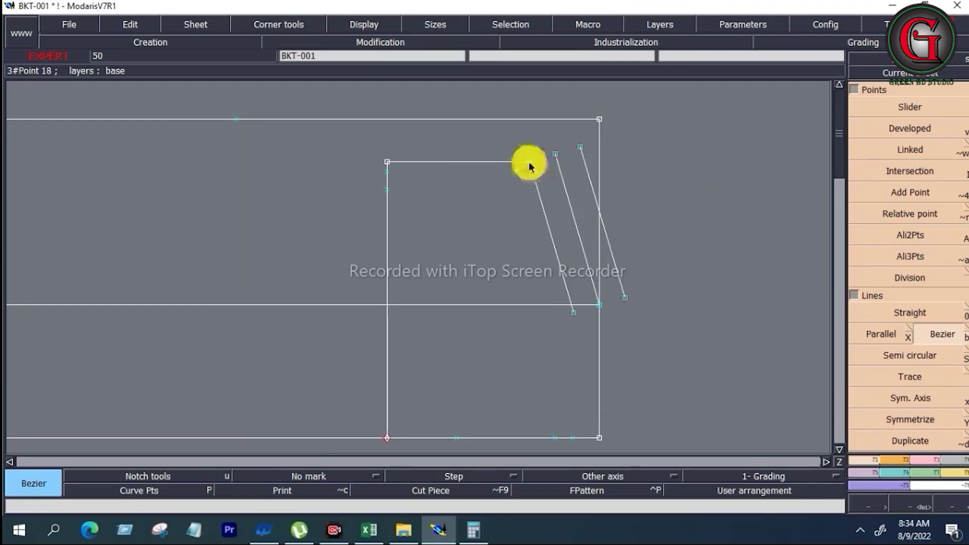
pyautogui.click(387, 190)
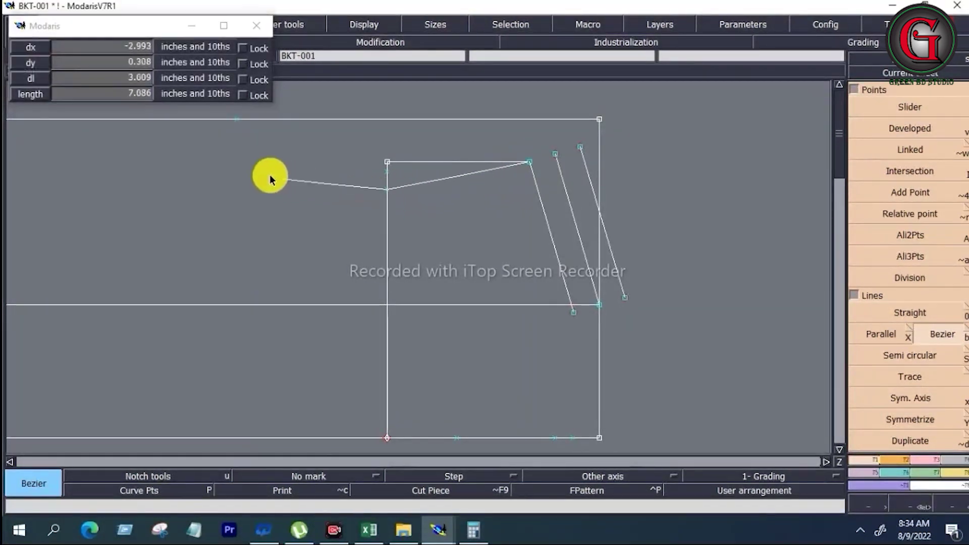
pyautogui.click(237, 119)
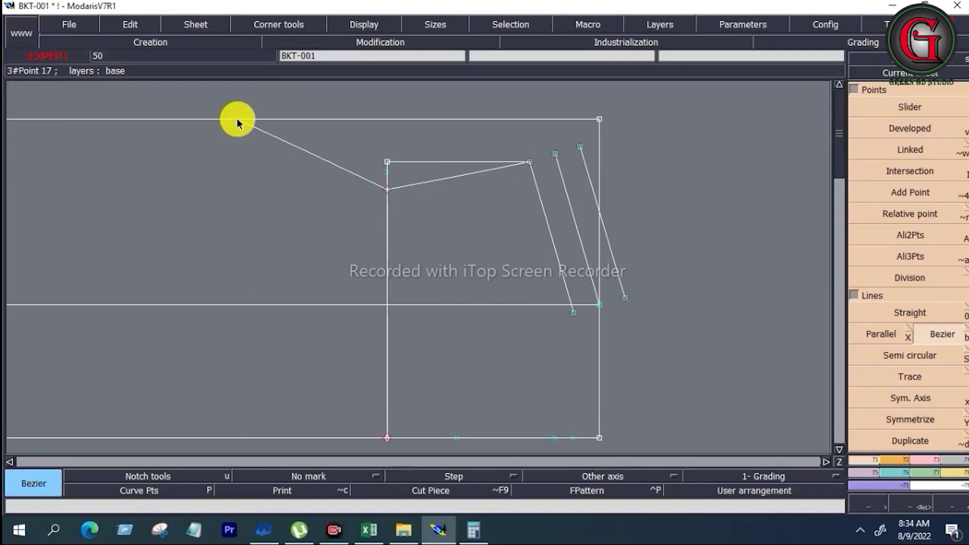
# - Draw a second top line from the upper right point to the top-left point
pyautogui.click(578, 148)
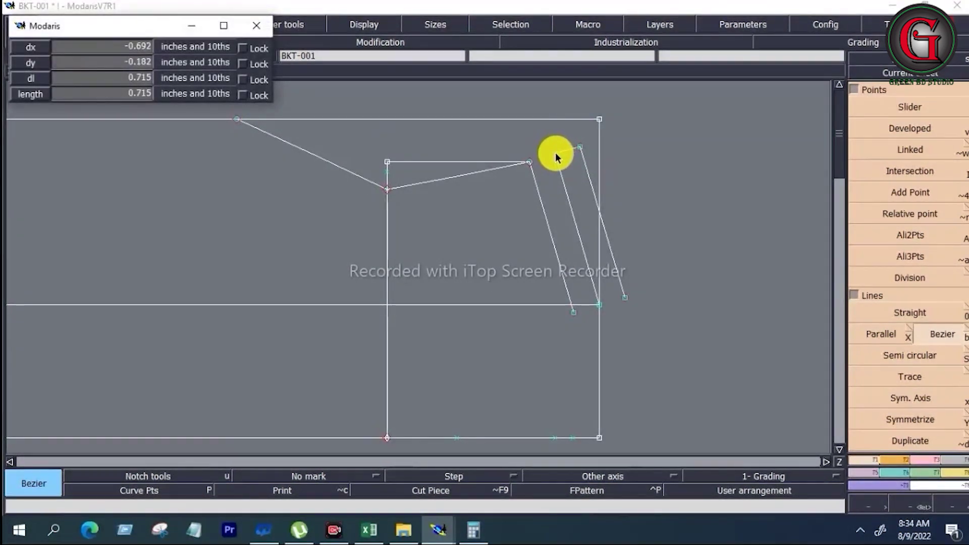
pyautogui.click(555, 154)
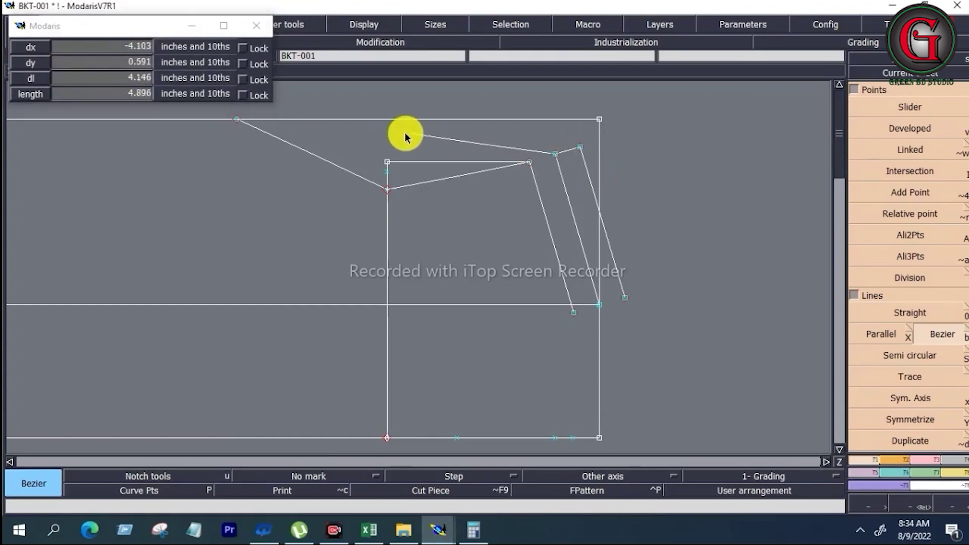
pyautogui.click(388, 172)
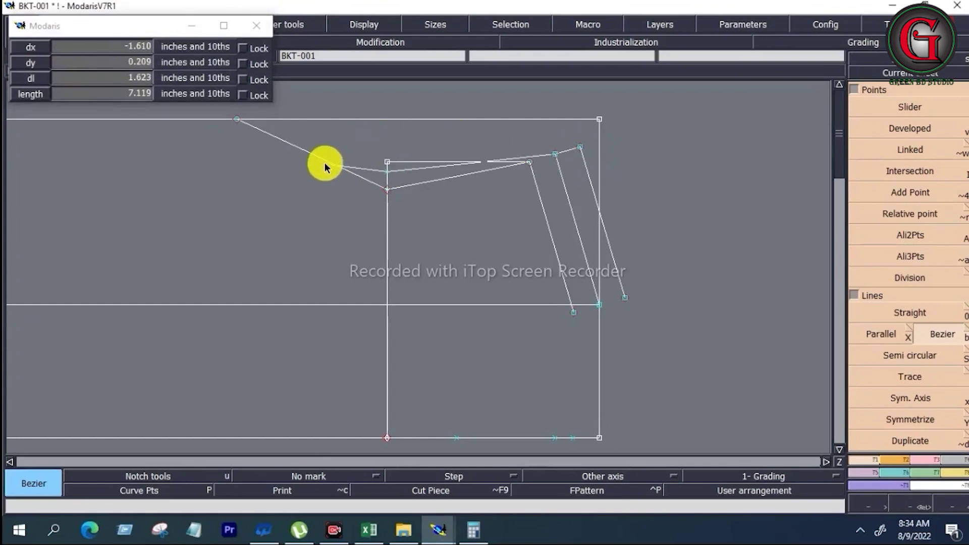
pyautogui.click(237, 120)
pyautogui.rightClick(237, 122)
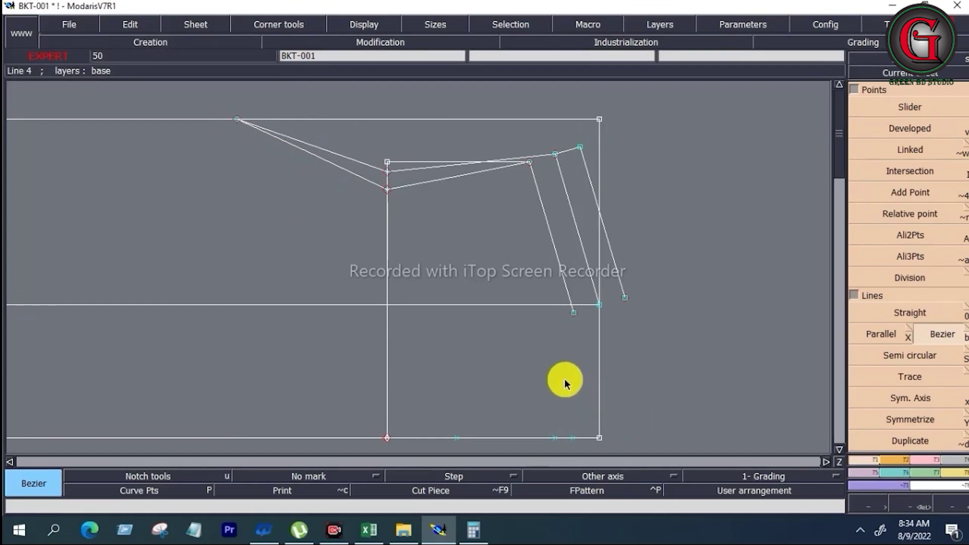
# - Draw two slanted side-seam lines from the right-hand points down to the bottom edge
pyautogui.click(573, 312)
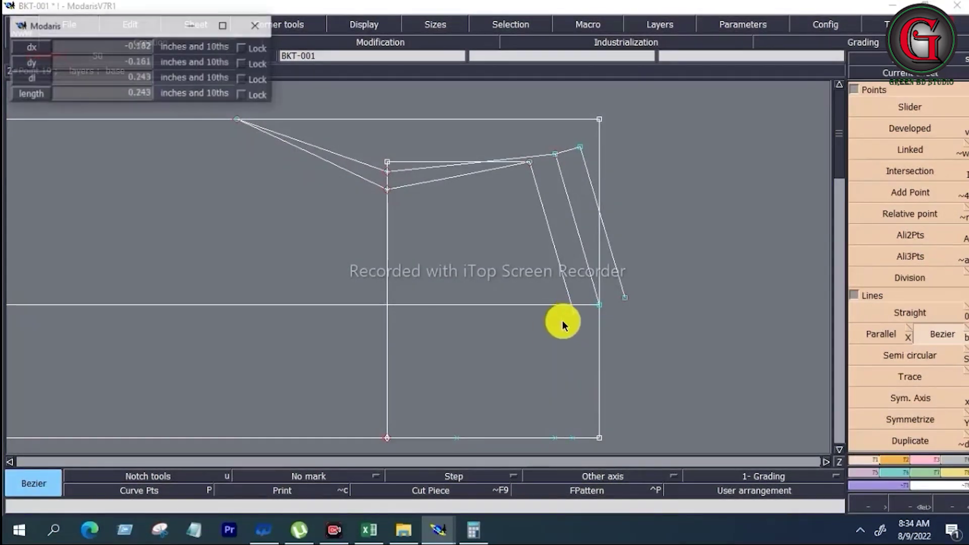
pyautogui.click(456, 437)
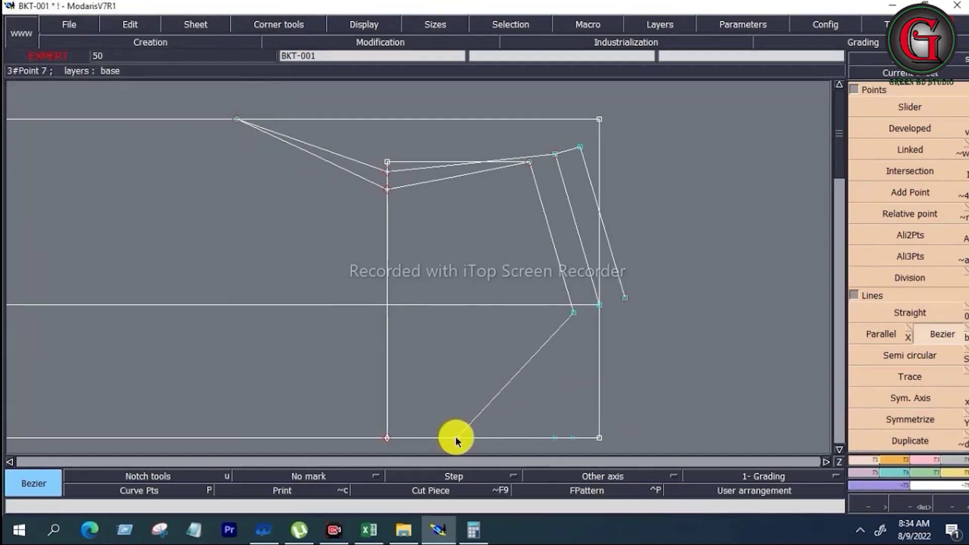
pyautogui.click(624, 298)
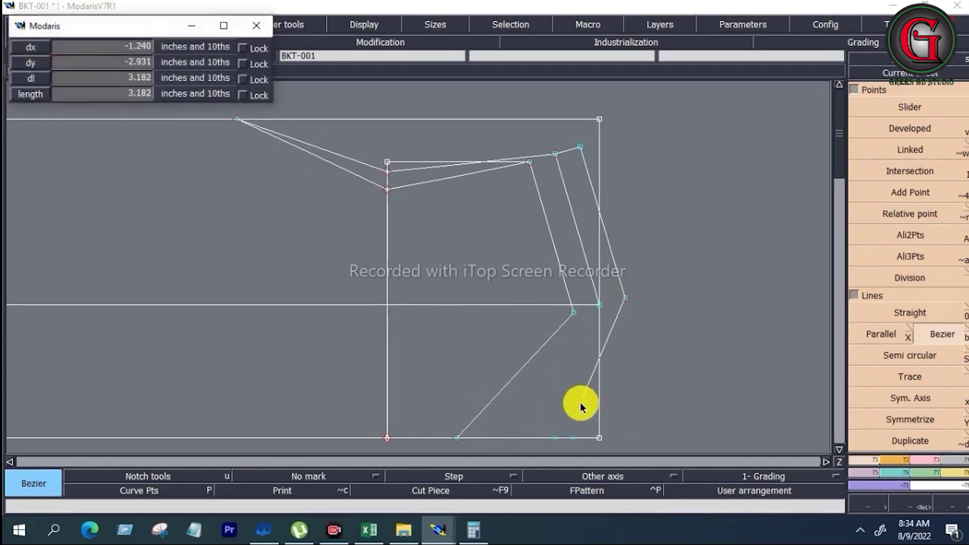
pyautogui.click(573, 437)
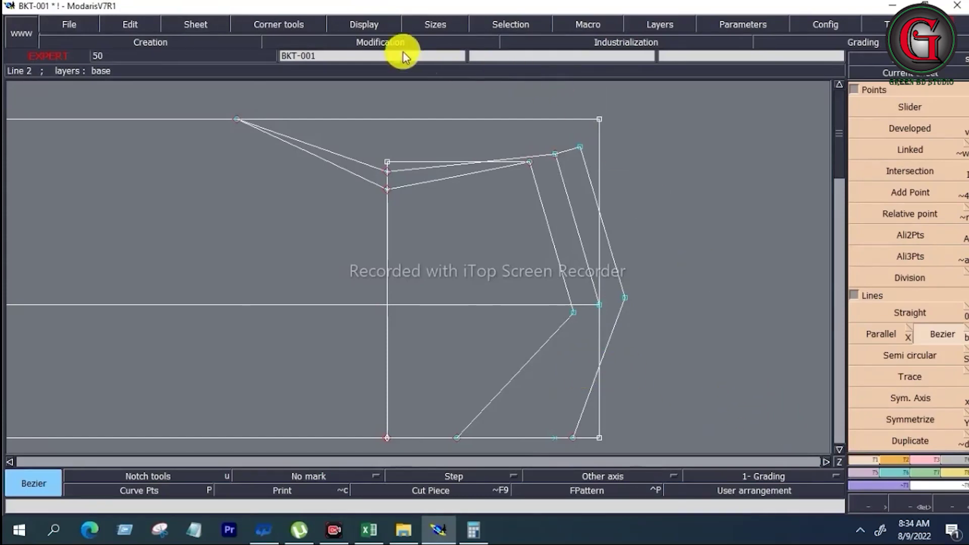
# - Turn on Handles in the Display menu to show curve handles
pyautogui.click(363, 26)
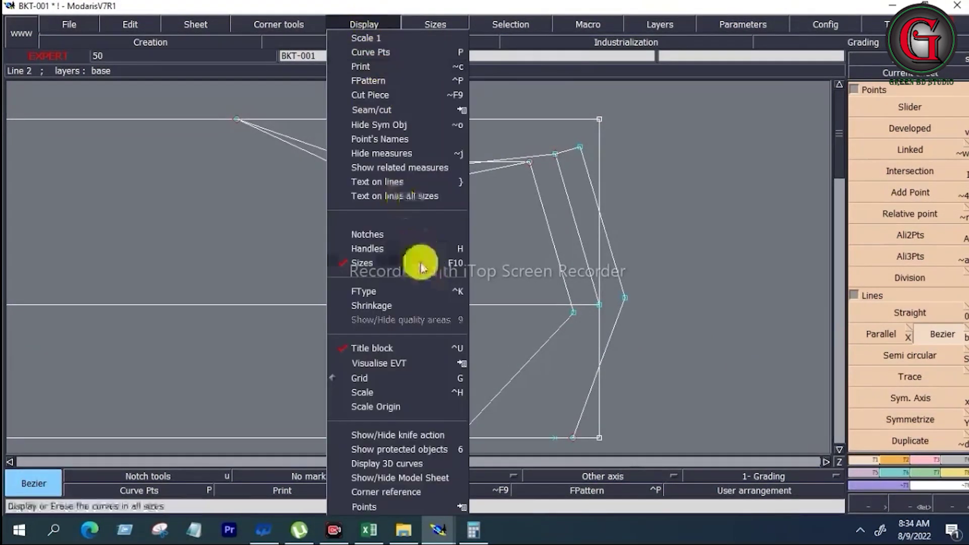
pyautogui.click(363, 248)
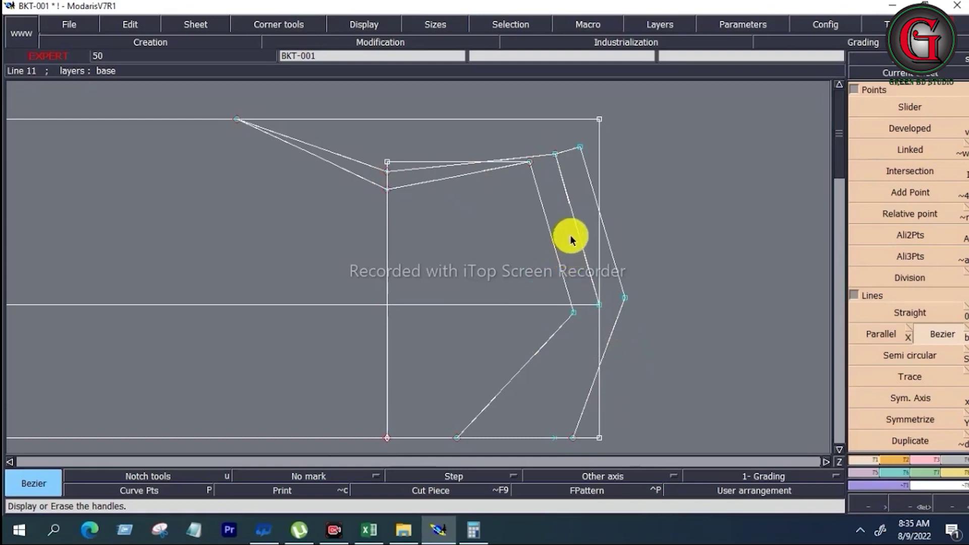
# - Select the Reshape tool and zoom into the lower-right area of the pattern
pyautogui.click(934, 460)
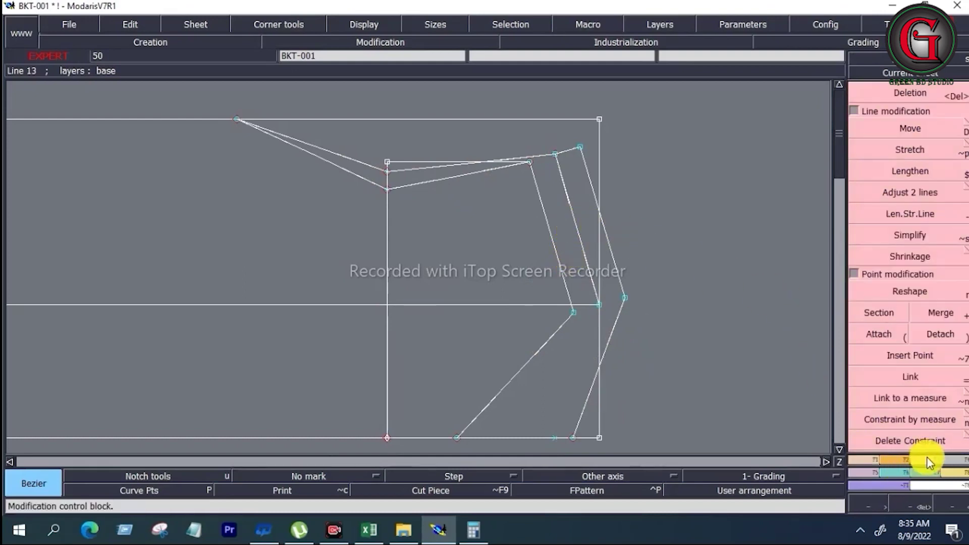
pyautogui.click(909, 298)
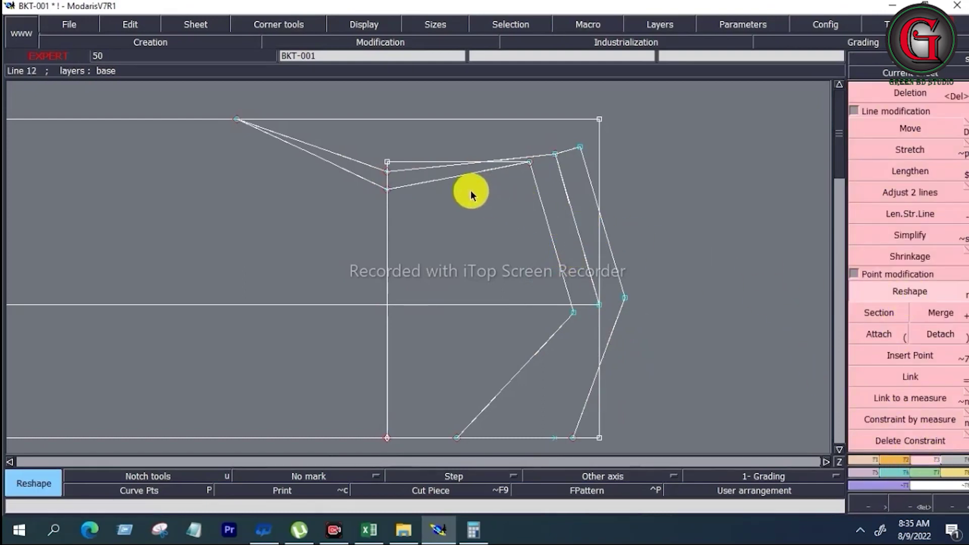
pyautogui.click(487, 174)
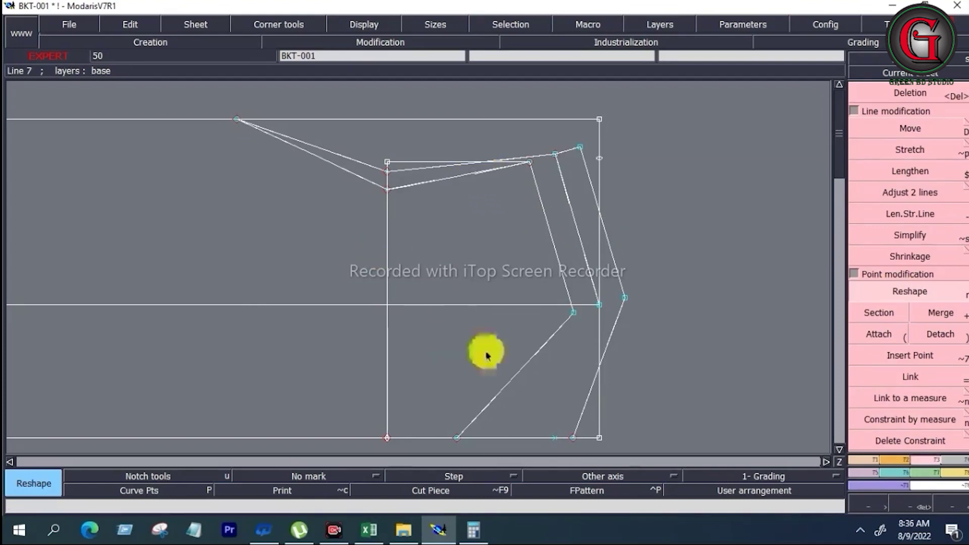
pyautogui.press('z')
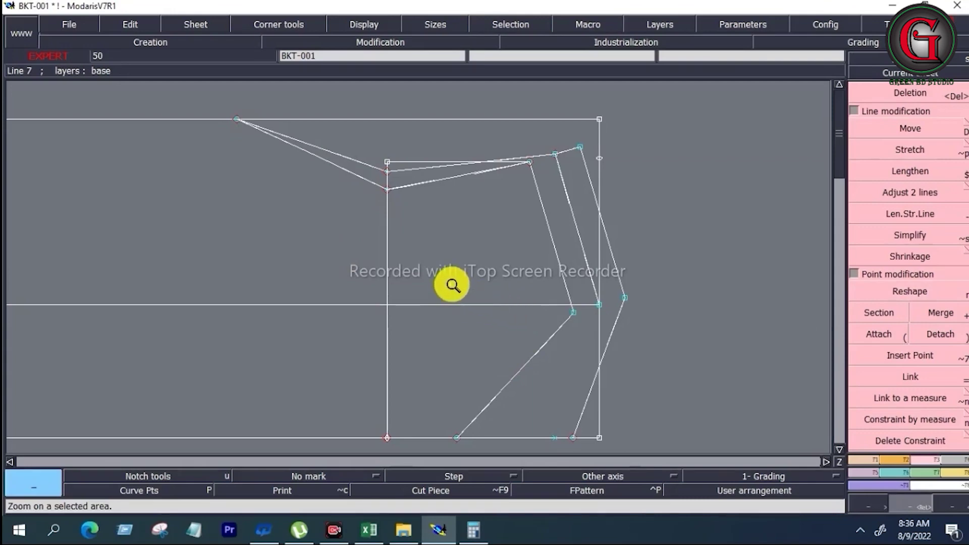
pyautogui.moveTo(453, 285); pyautogui.dragTo(645, 448)
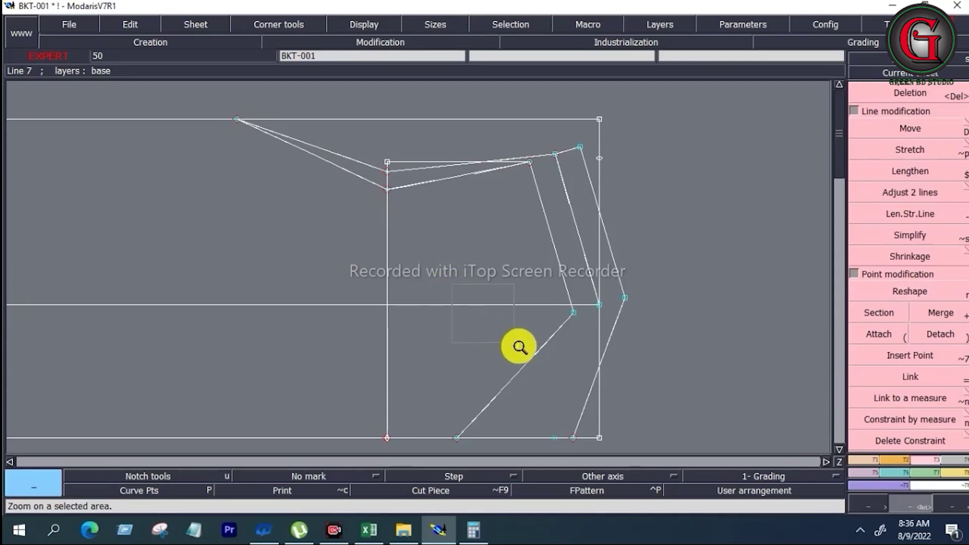
pyautogui.click(645, 447)
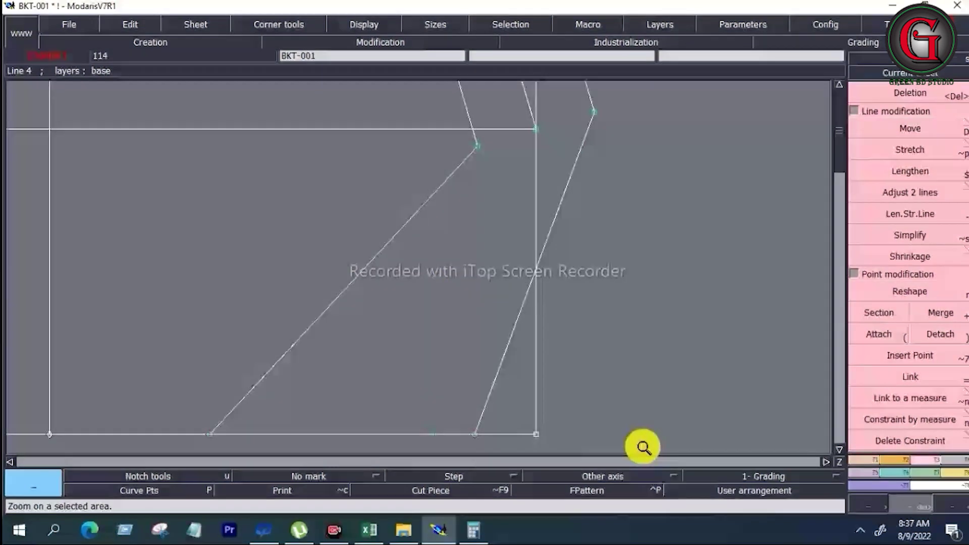
# - Bend the left slanted line into a smooth curve toward its upper point
pyautogui.click(906, 292)
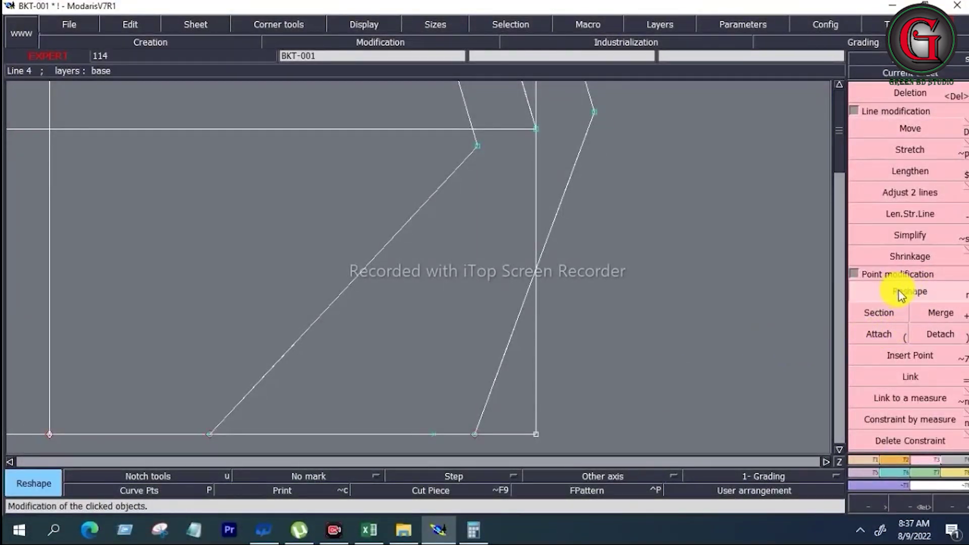
pyautogui.moveTo(288, 355); pyautogui.dragTo(233, 233)
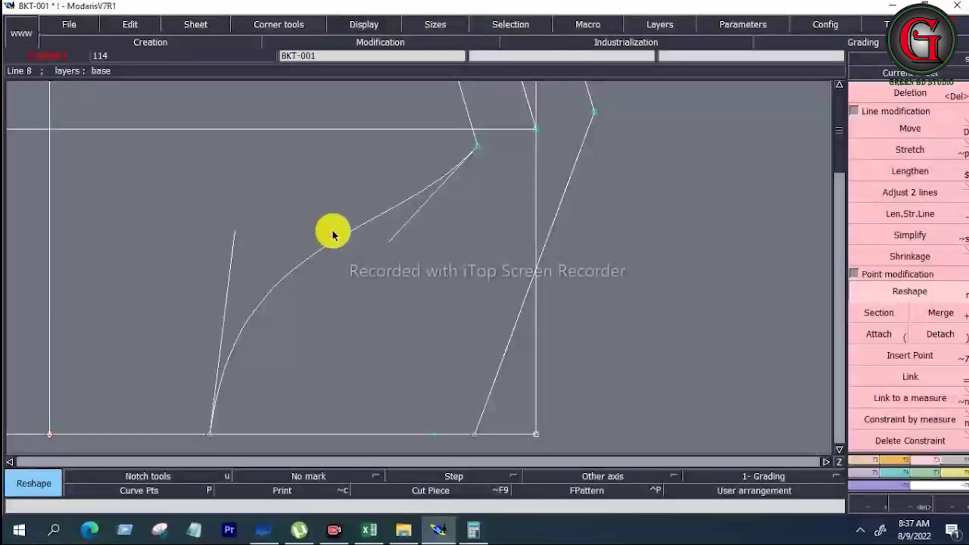
pyautogui.click(286, 179)
pyautogui.click(232, 240)
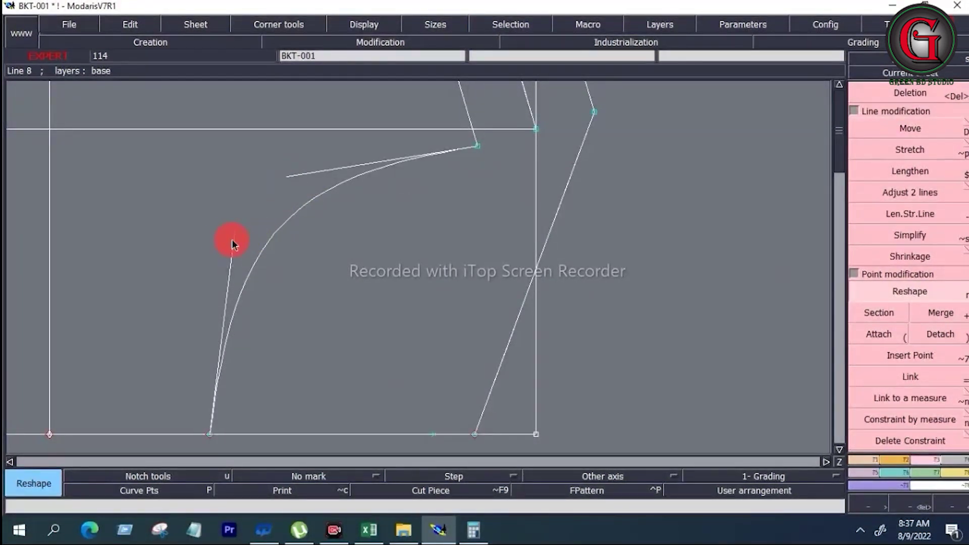
# - Bend the right slanted line into a curve and adjust its top end
pyautogui.click(528, 338)
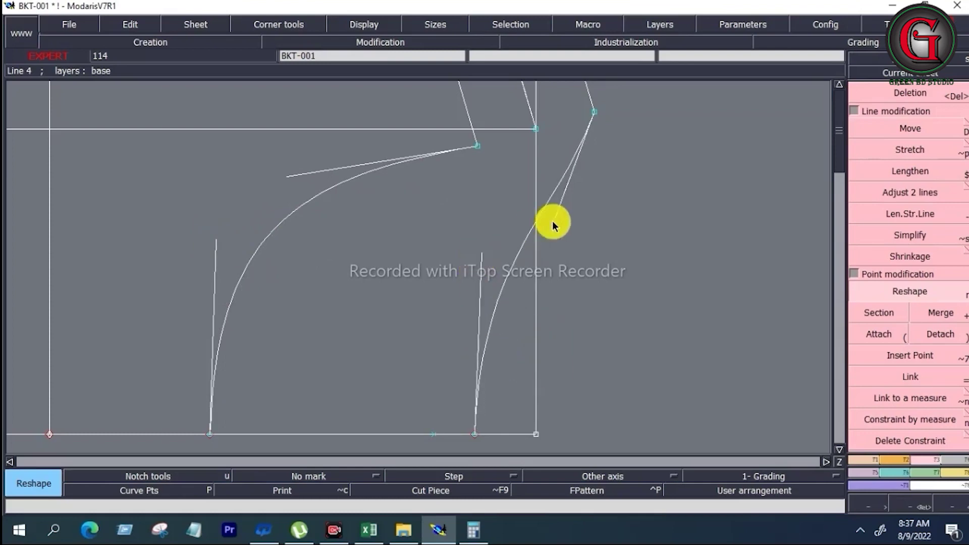
pyautogui.click(470, 146)
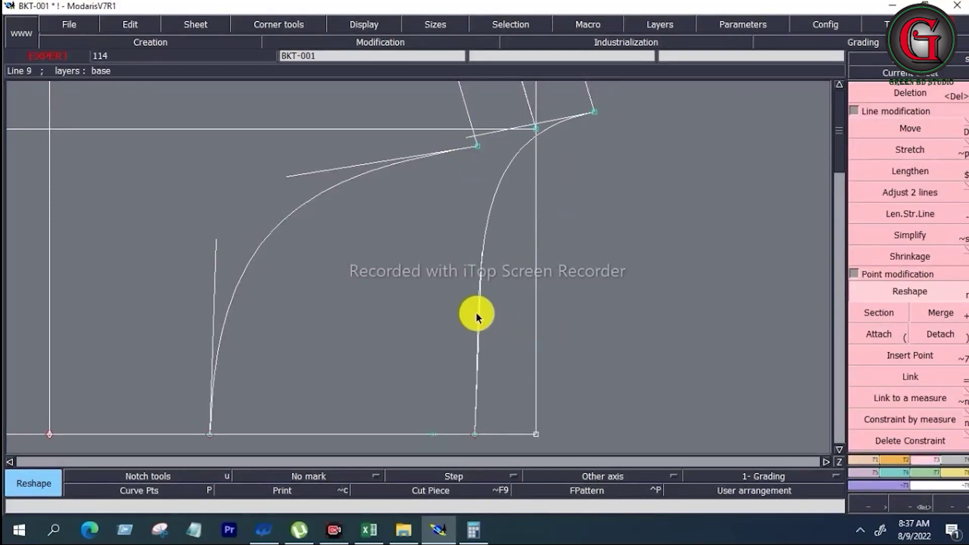
pyautogui.click(486, 137)
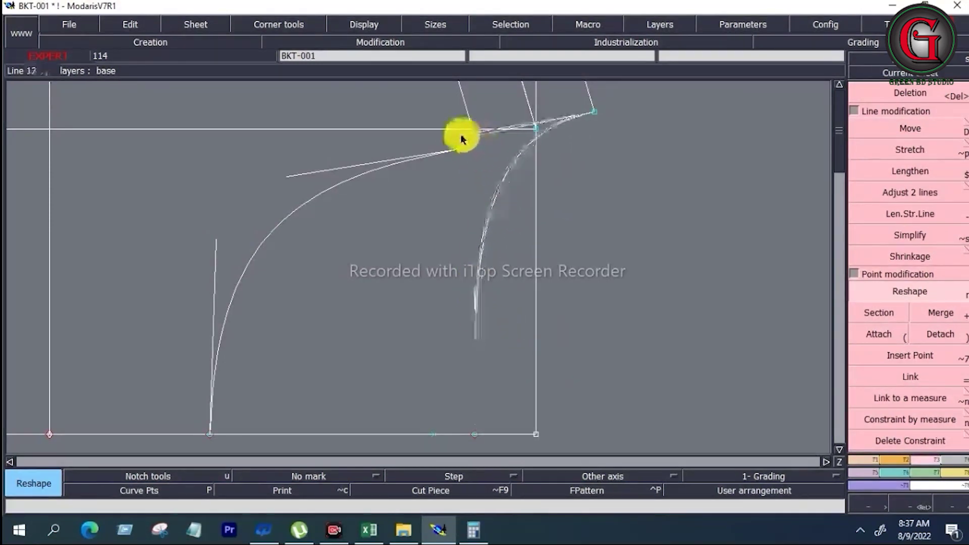
pyautogui.click(467, 134)
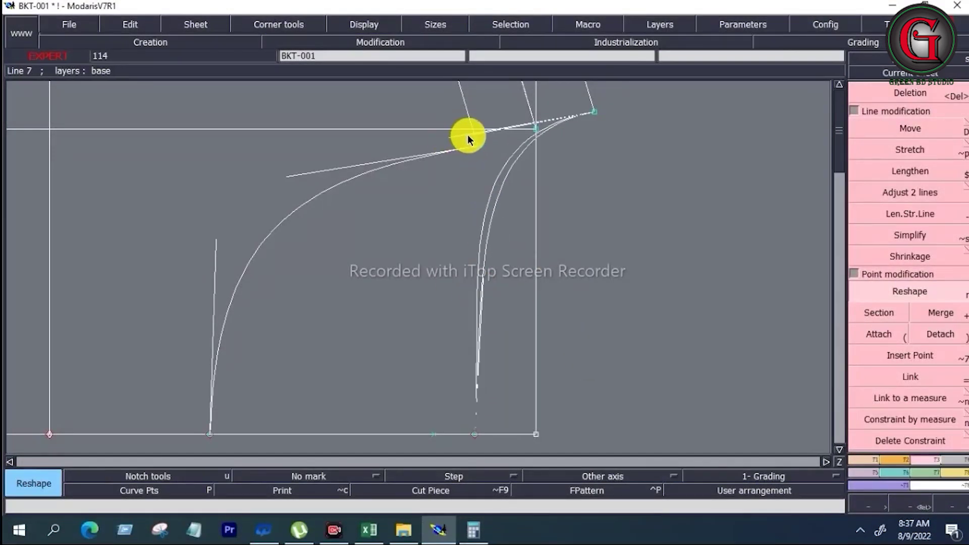
# - Reshape the left and right top lines and the long top line into a smooth curved neckline
pyautogui.scroll(3, 186, 344)
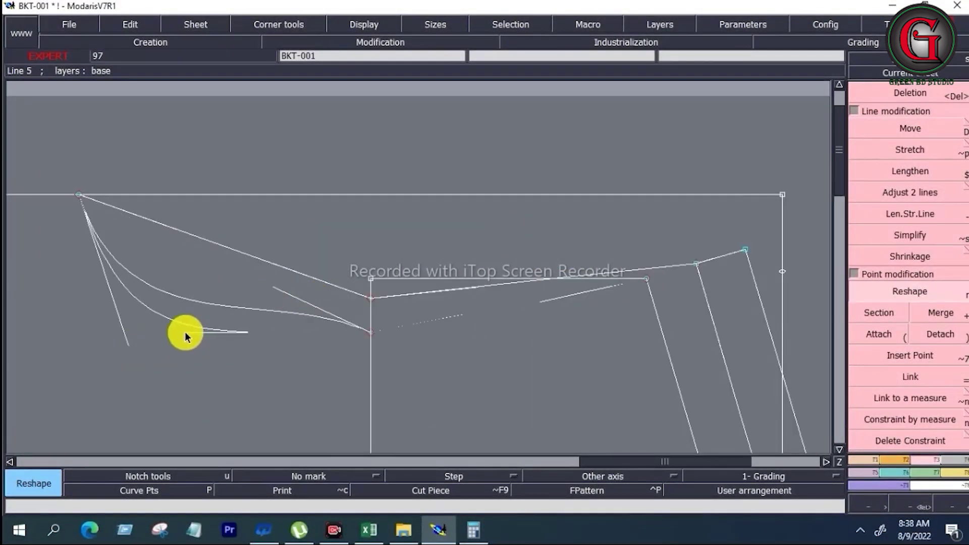
pyautogui.click(185, 331)
pyautogui.click(474, 321)
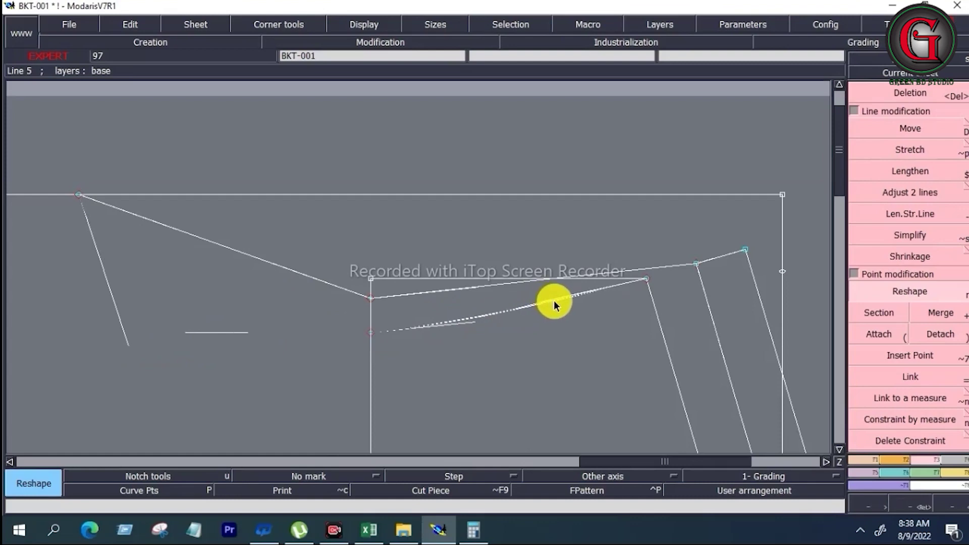
pyautogui.click(553, 300)
pyautogui.click(189, 333)
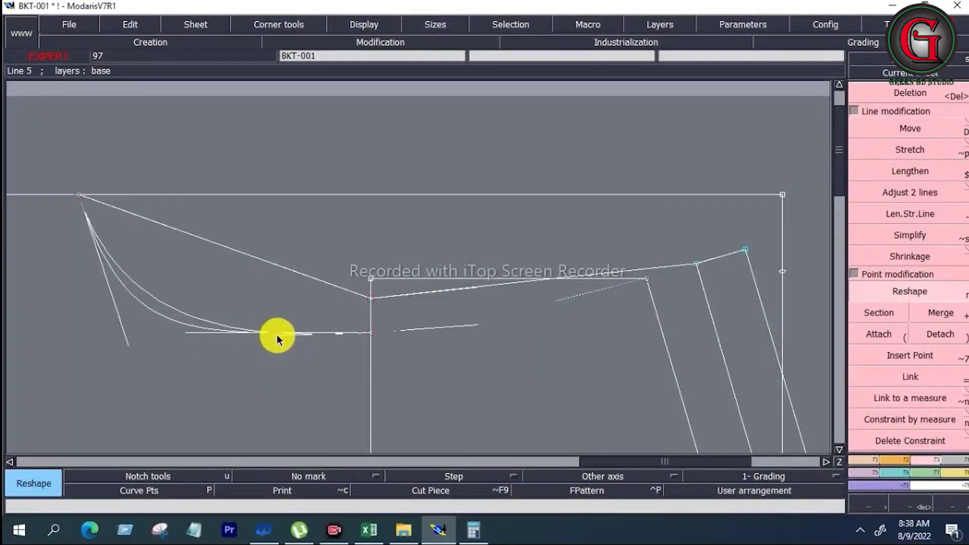
pyautogui.click(277, 334)
pyautogui.click(108, 334)
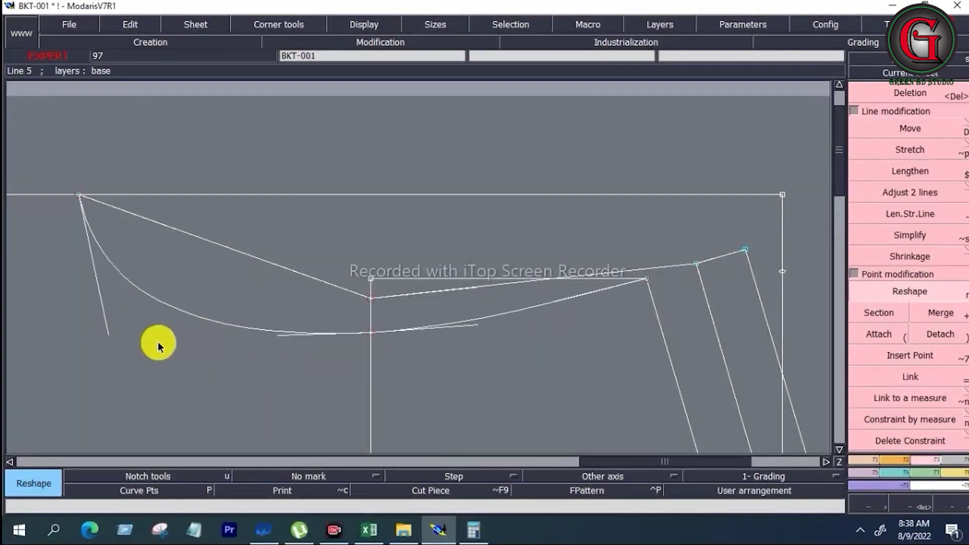
pyautogui.click(166, 233)
pyautogui.click(110, 298)
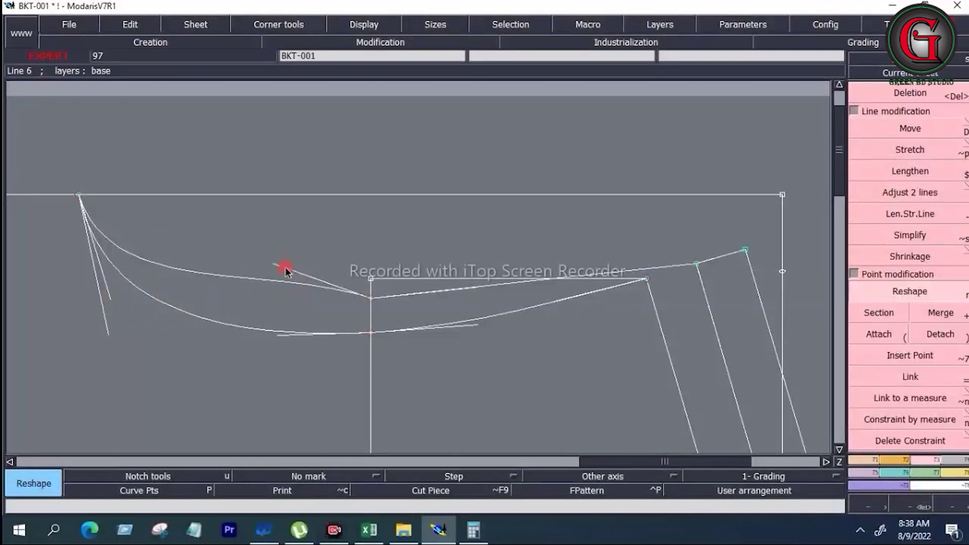
pyautogui.click(479, 292)
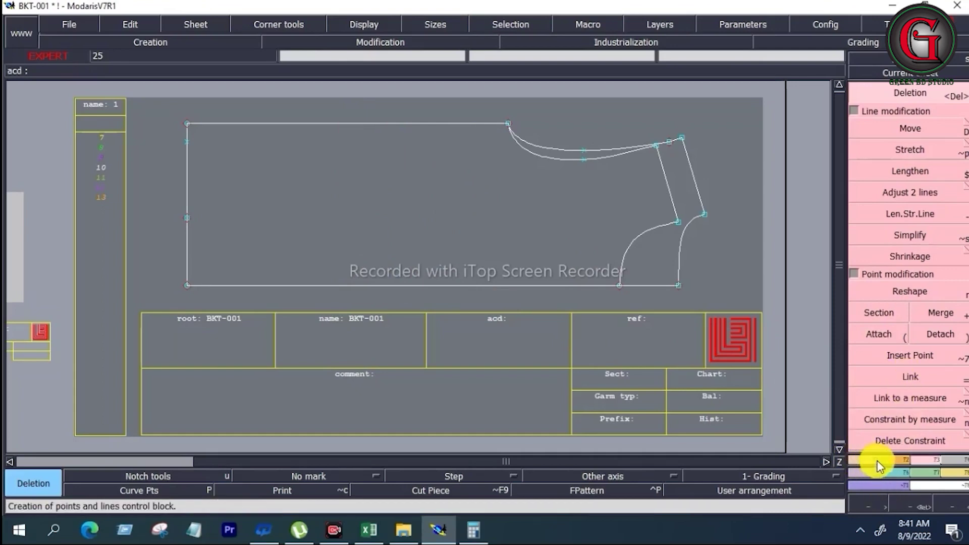
# - Show dynamic length measures (17.802, 9.004, 7.812) on the piece's segments, then select the Bezier line tool
pyautogui.scroll(-1, 946, 439)
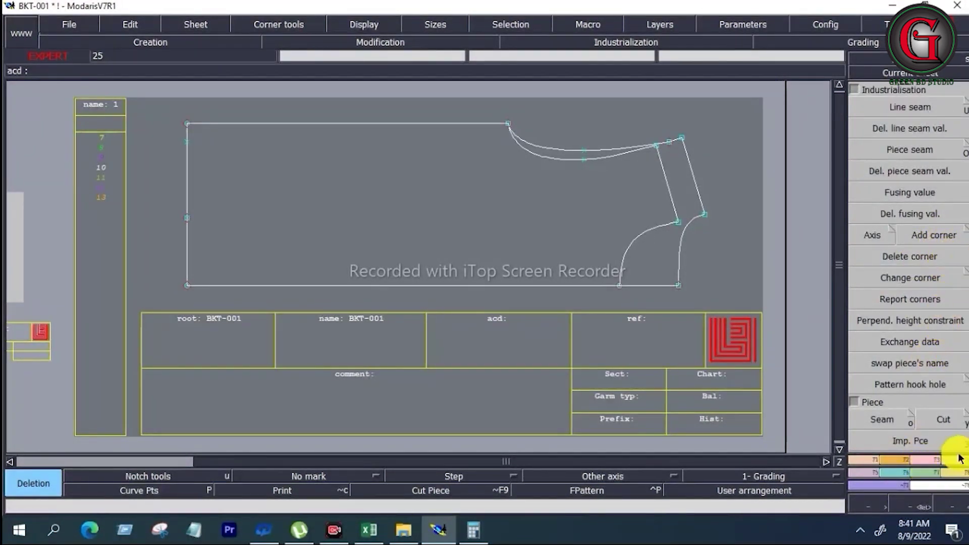
pyautogui.click(955, 472)
pyautogui.click(878, 204)
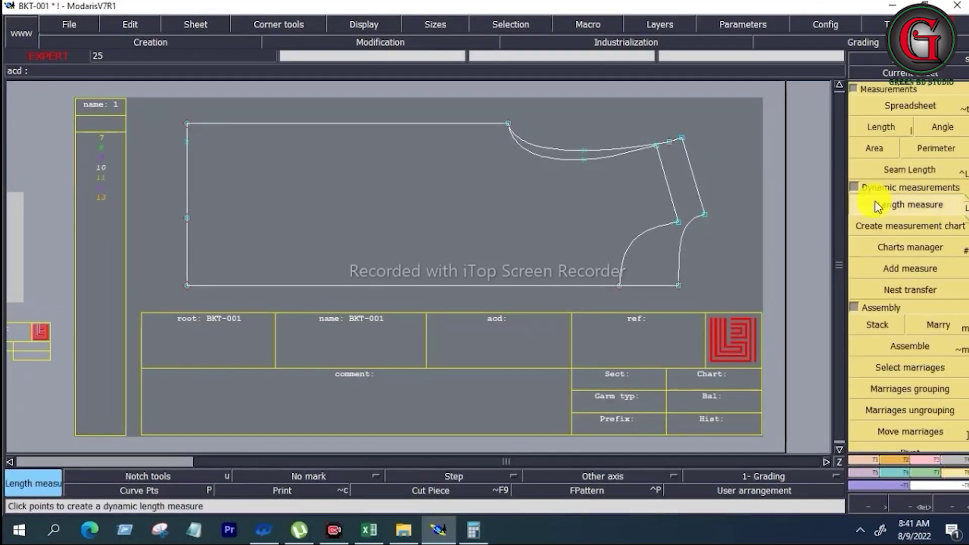
pyautogui.click(517, 130)
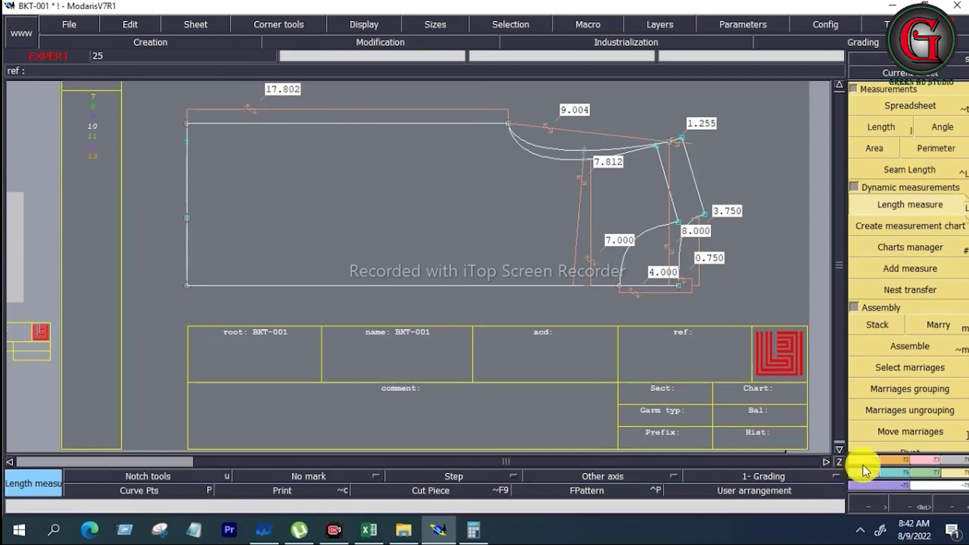
pyautogui.press('F1')
pyautogui.click(940, 334)
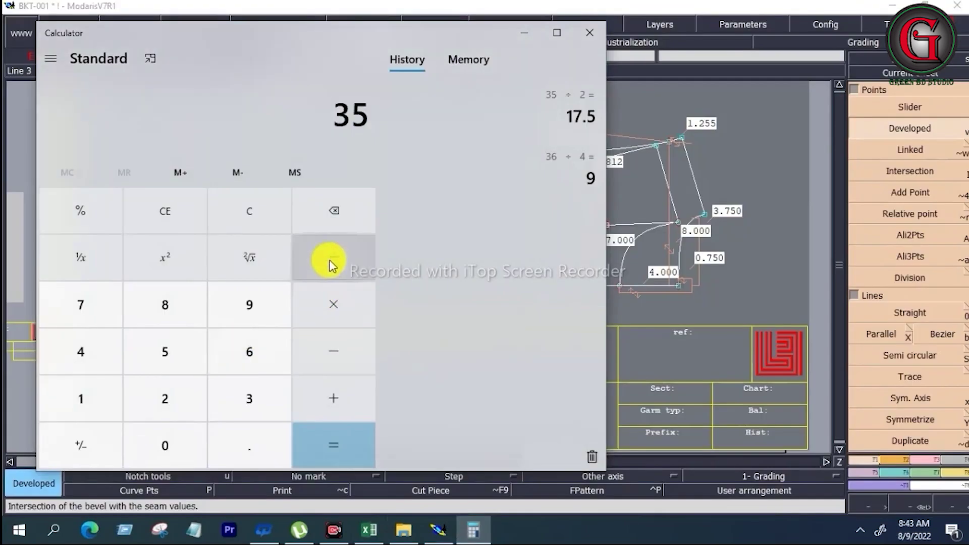
# - Compute the quarter waist in Calculator: 35 ÷ 4 = 8.75
pyautogui.click(330, 258)
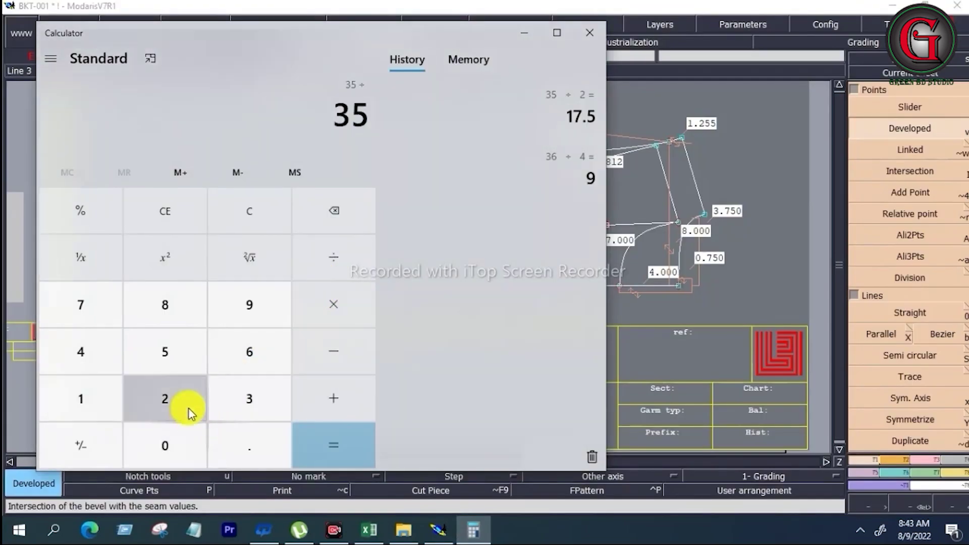
pyautogui.click(103, 356)
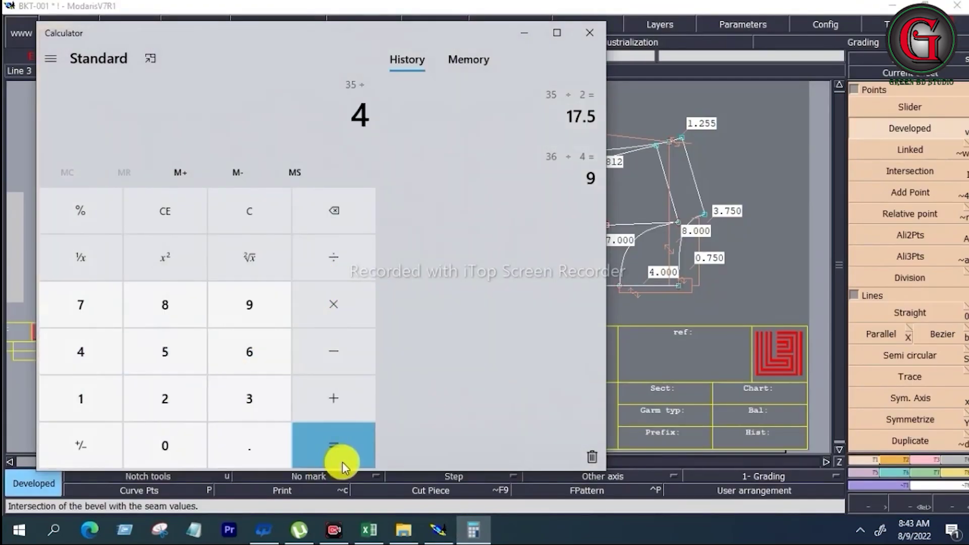
pyautogui.click(342, 461)
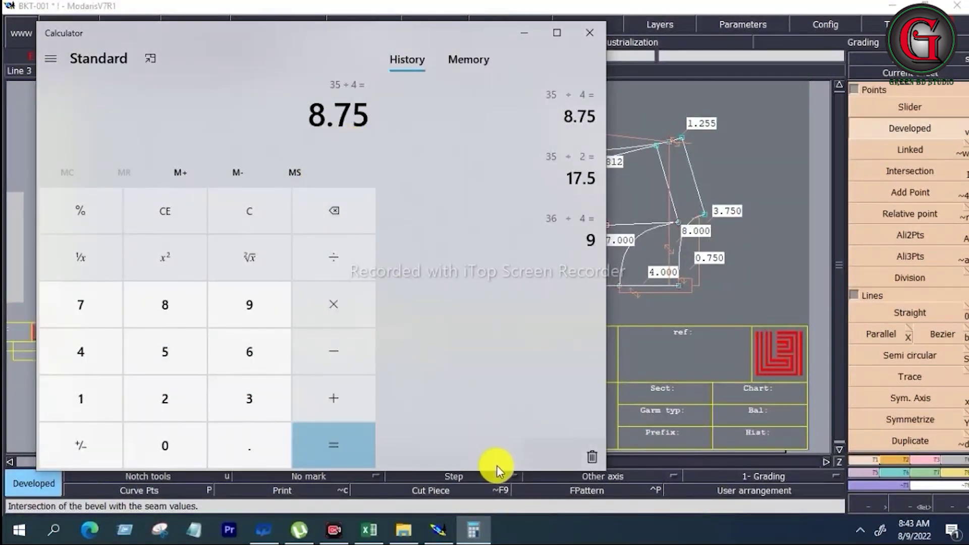
# - Back in Modaris, measure the vertical line's length and close the readout
pyautogui.click(719, 315)
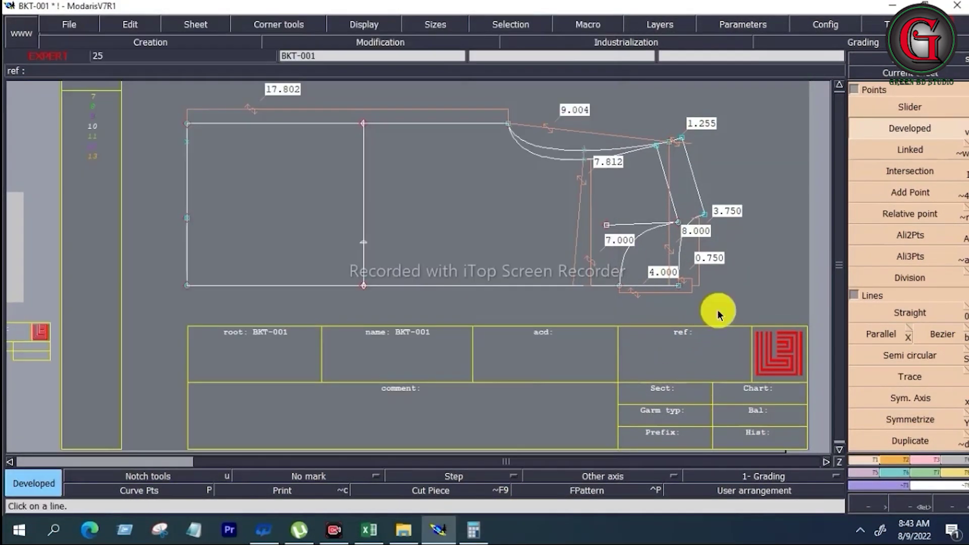
pyautogui.click(362, 285)
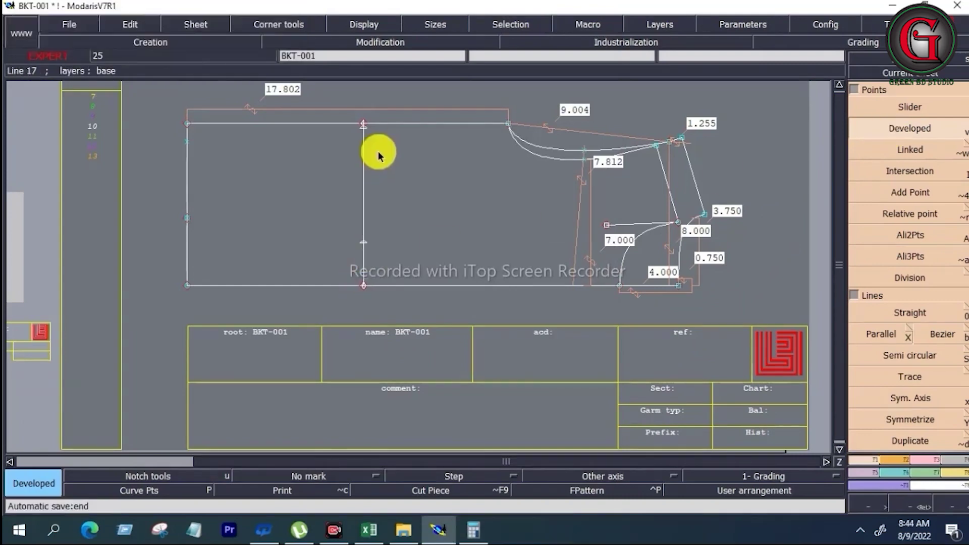
pyautogui.click(382, 195)
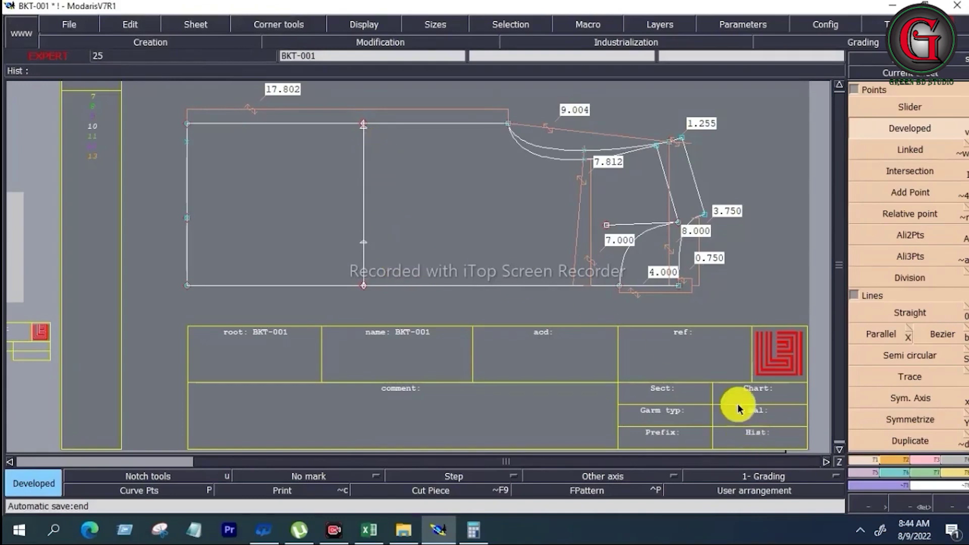
pyautogui.scroll(-5, 908, 404)
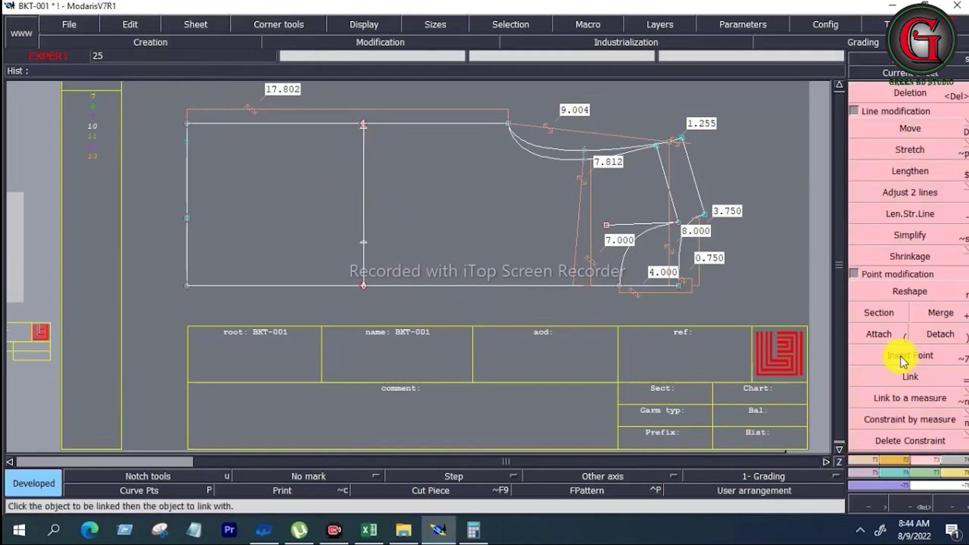
# - Draw a Bezier line from the top edge's right end, through the vertical-line junction, to the top-left corner
pyautogui.click(903, 355)
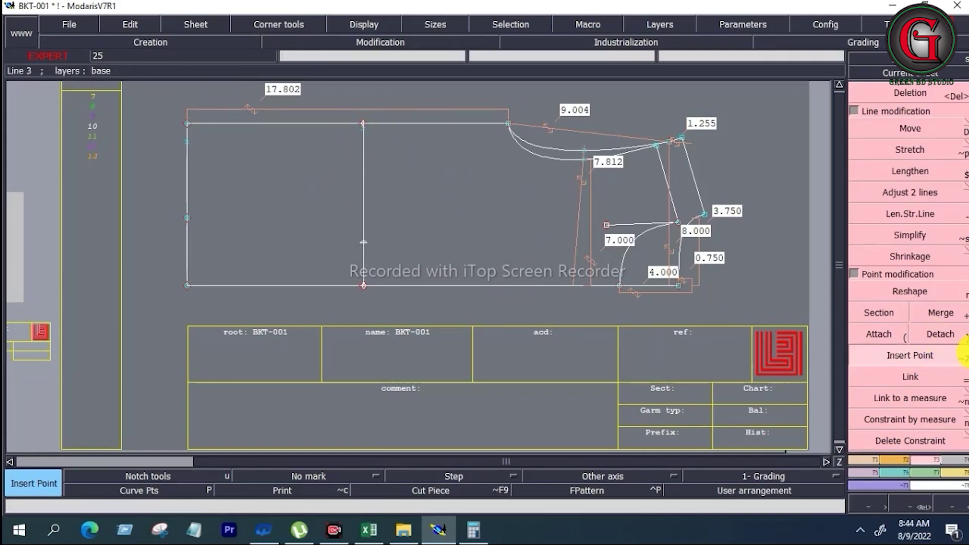
pyautogui.scroll(2, 919, 380)
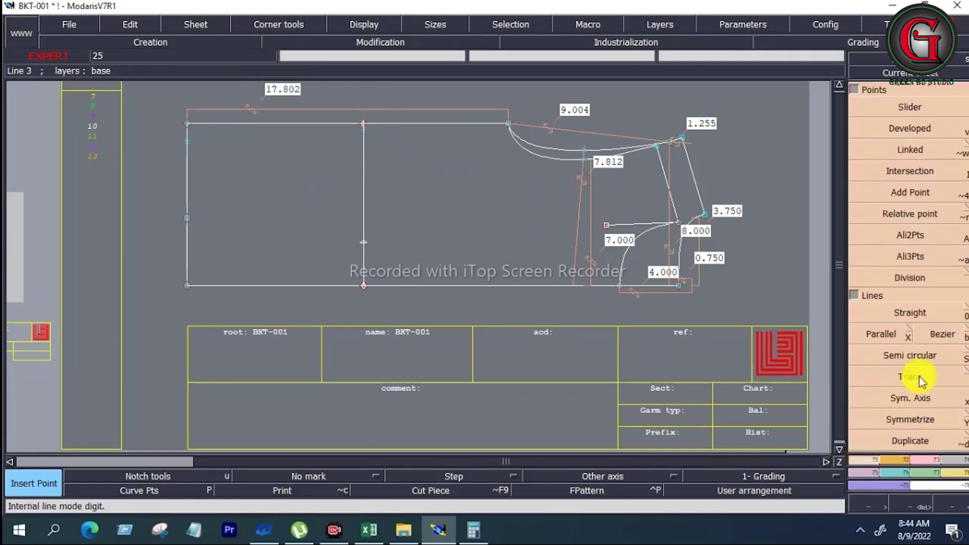
pyautogui.click(942, 335)
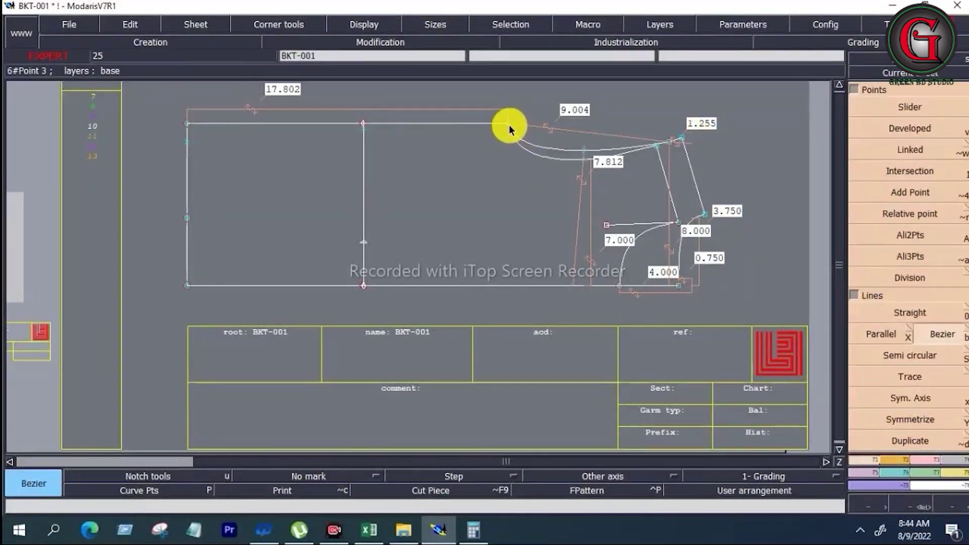
pyautogui.click(509, 126)
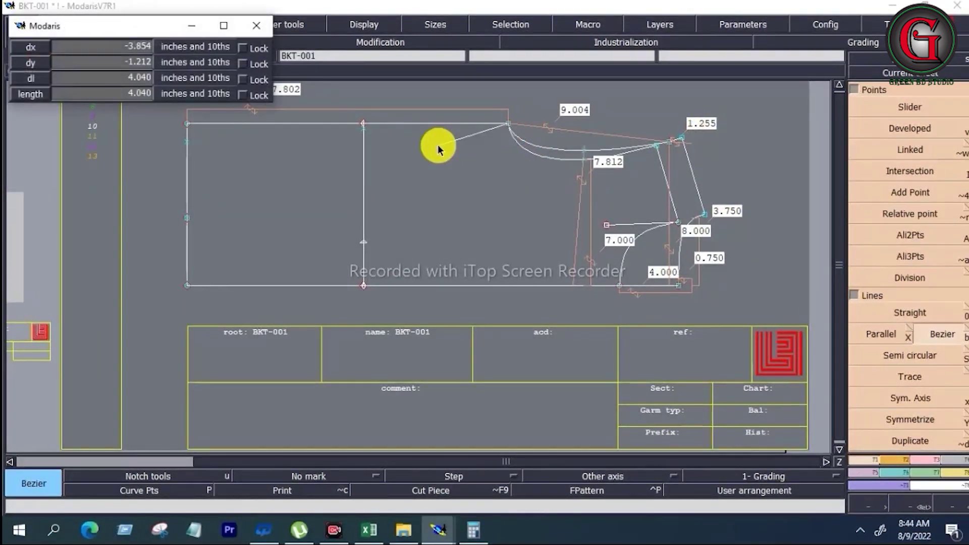
pyautogui.click(364, 126)
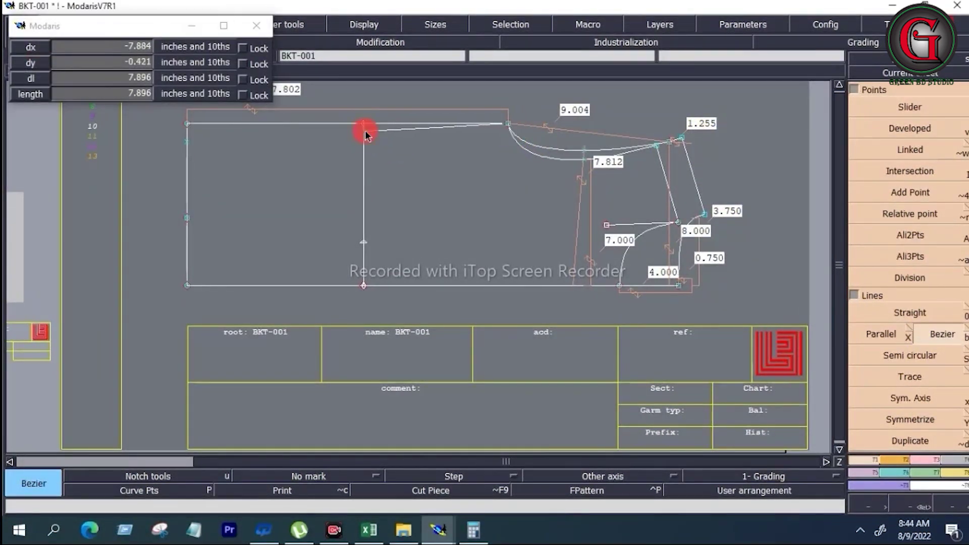
pyautogui.click(189, 125)
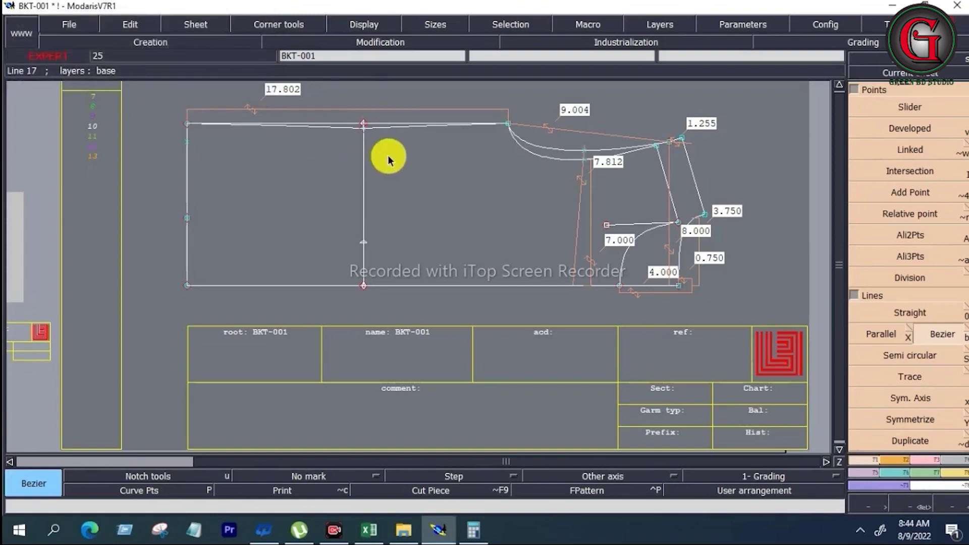
# - Delete the 17.802 measurement and adjust the two lines at the top-edge junction
pyautogui.press('Delete')
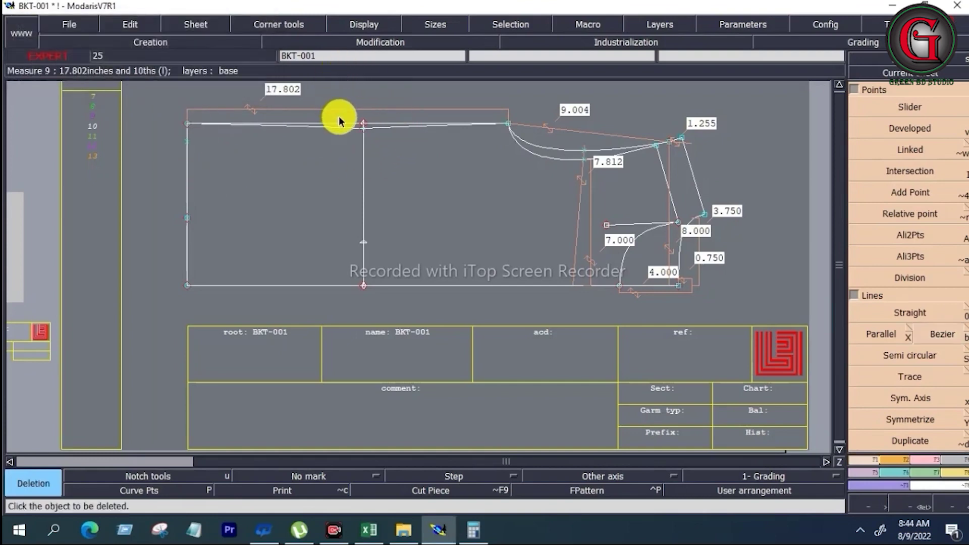
pyautogui.click(341, 119)
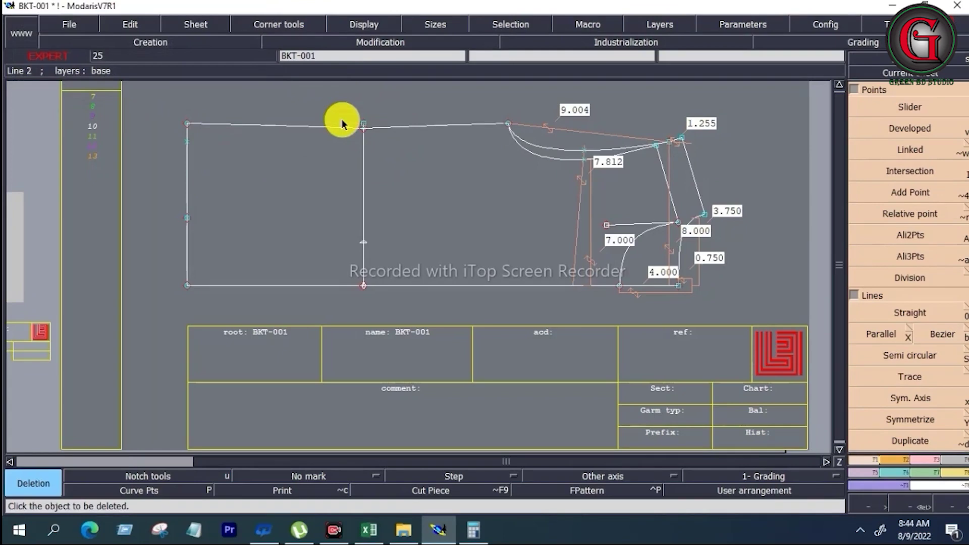
pyautogui.scroll(-2, 923, 449)
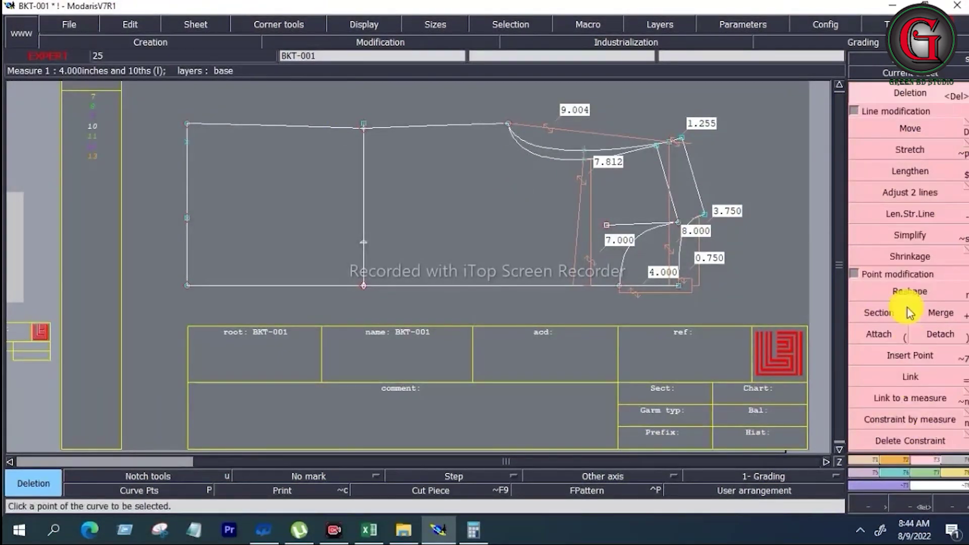
pyautogui.click(910, 194)
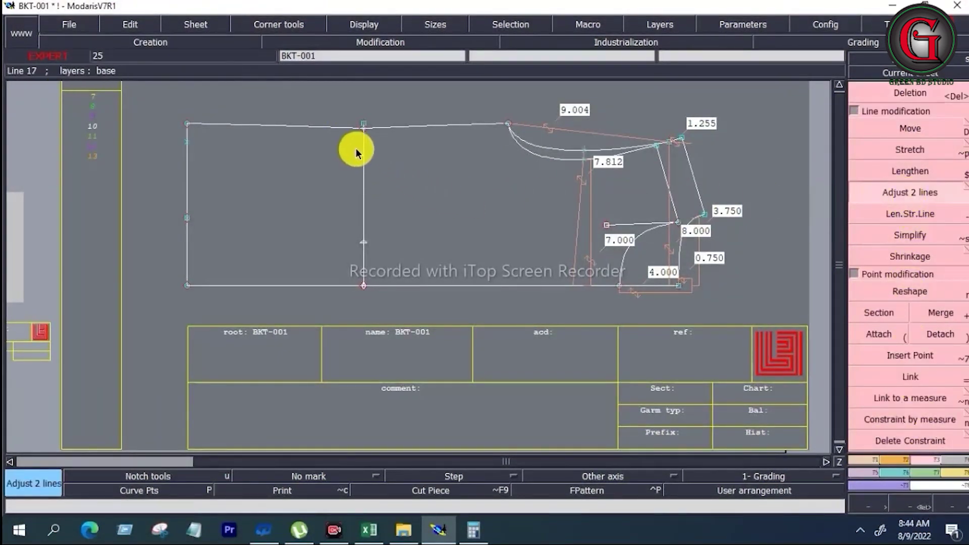
pyautogui.click(375, 129)
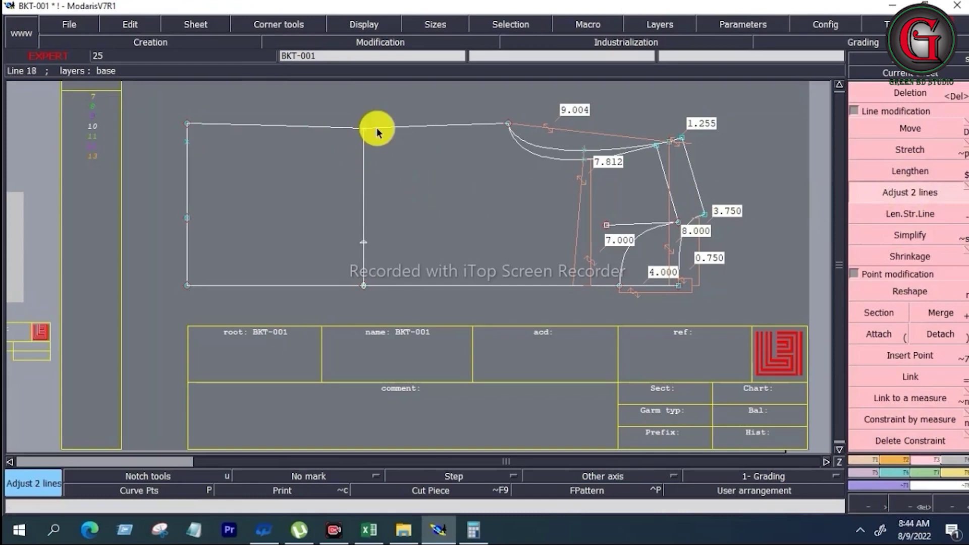
pyautogui.press('Delete')
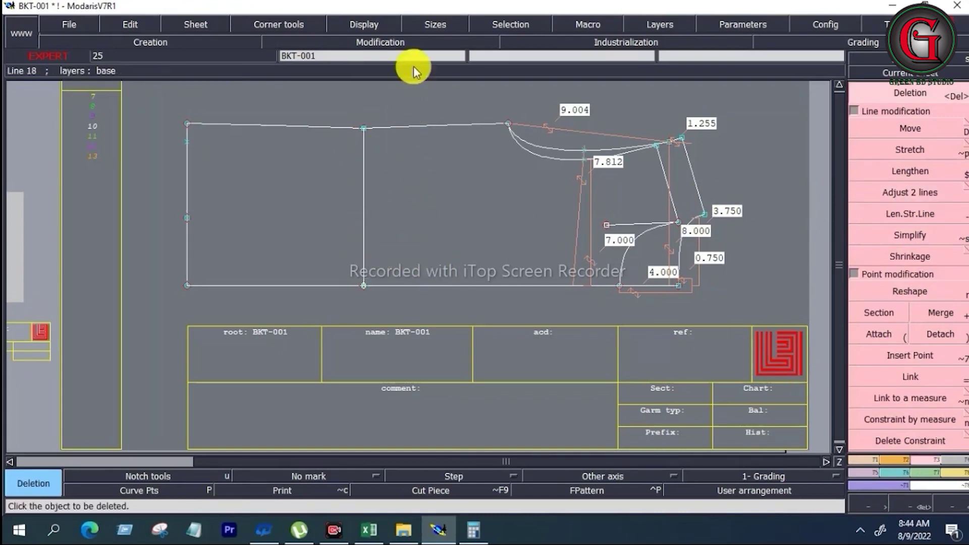
# - Display curve handles and reshape the new top edge into a gentle curve across the vertical line
pyautogui.click(372, 25)
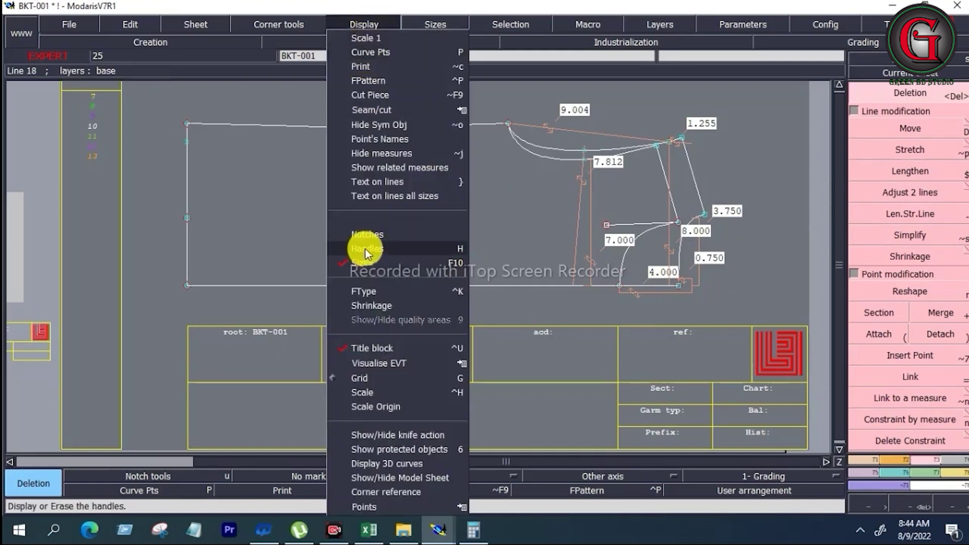
pyautogui.click(366, 233)
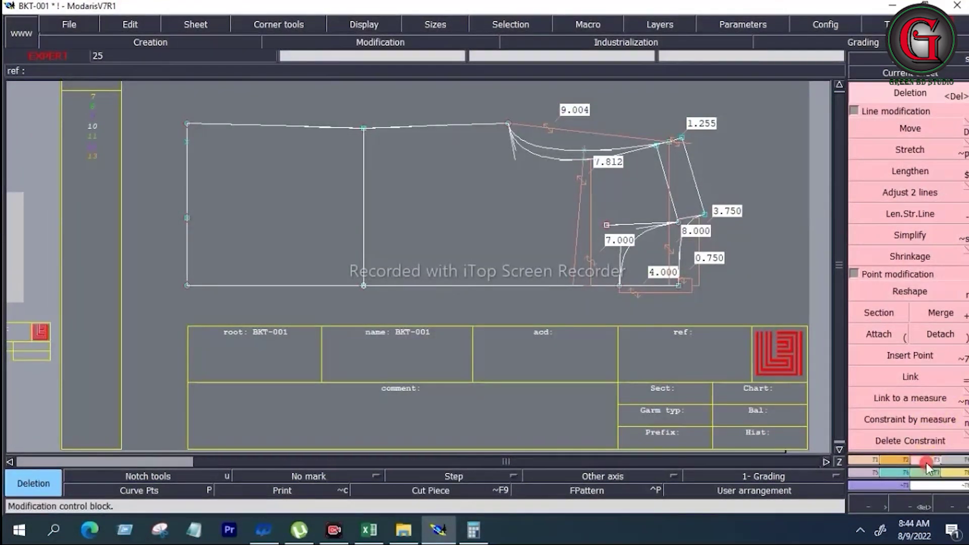
pyautogui.click(916, 292)
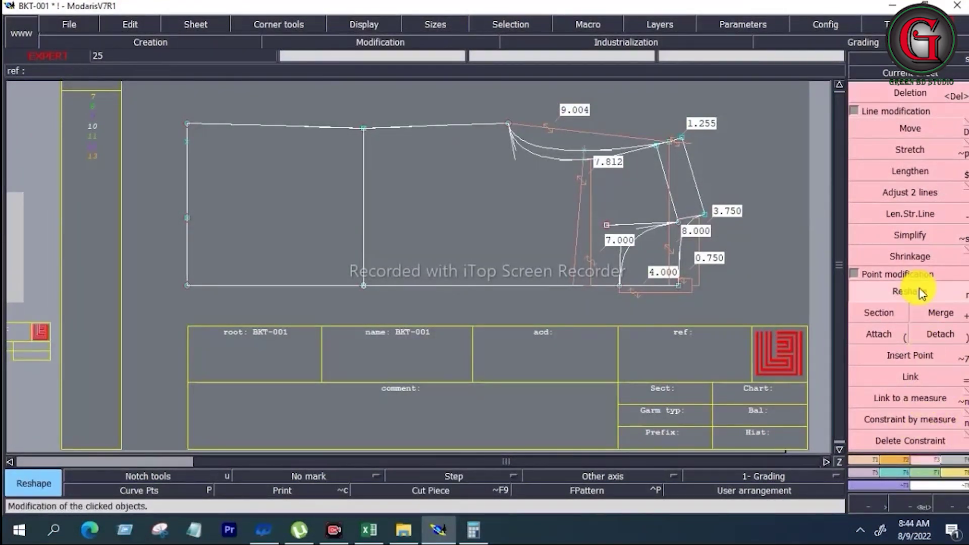
pyautogui.click(413, 126)
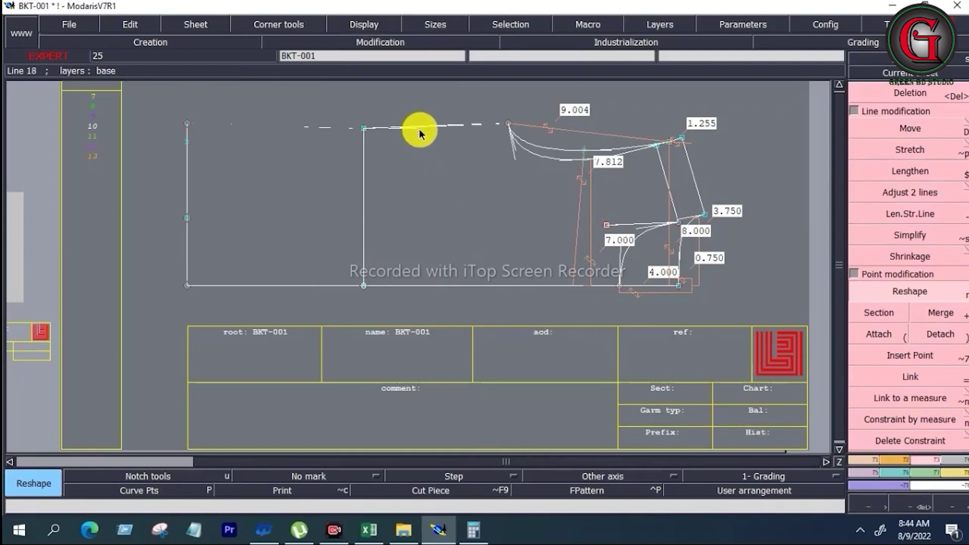
pyautogui.click(418, 129)
pyautogui.click(462, 123)
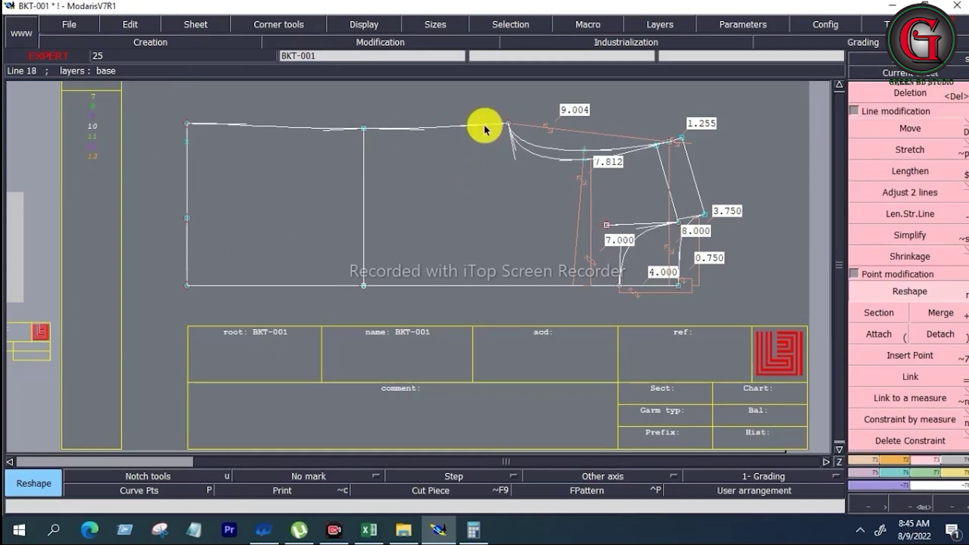
# - Zoom in on the curved right part and hide the measurement labels and lines
pyautogui.press('z')
pyautogui.moveTo(486, 106); pyautogui.dragTo(724, 305)
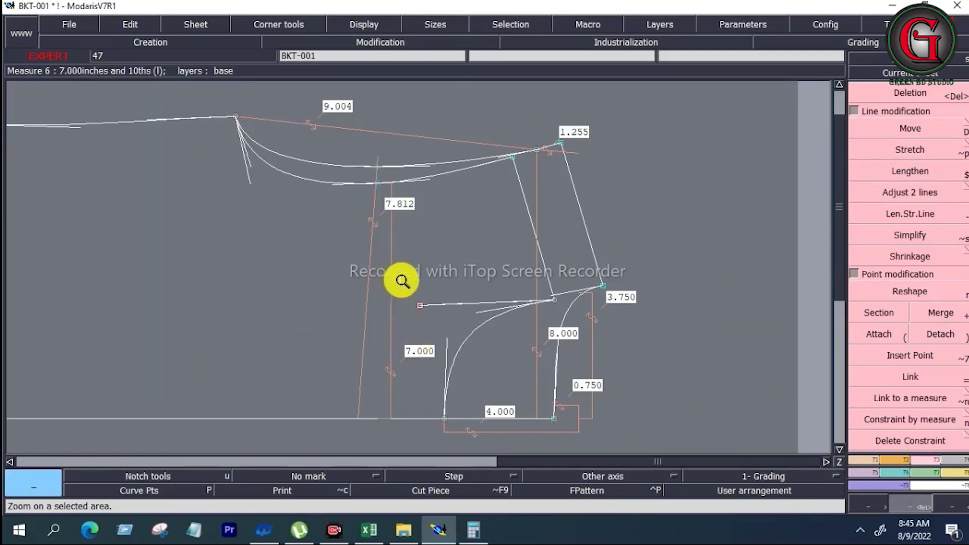
pyautogui.click(367, 24)
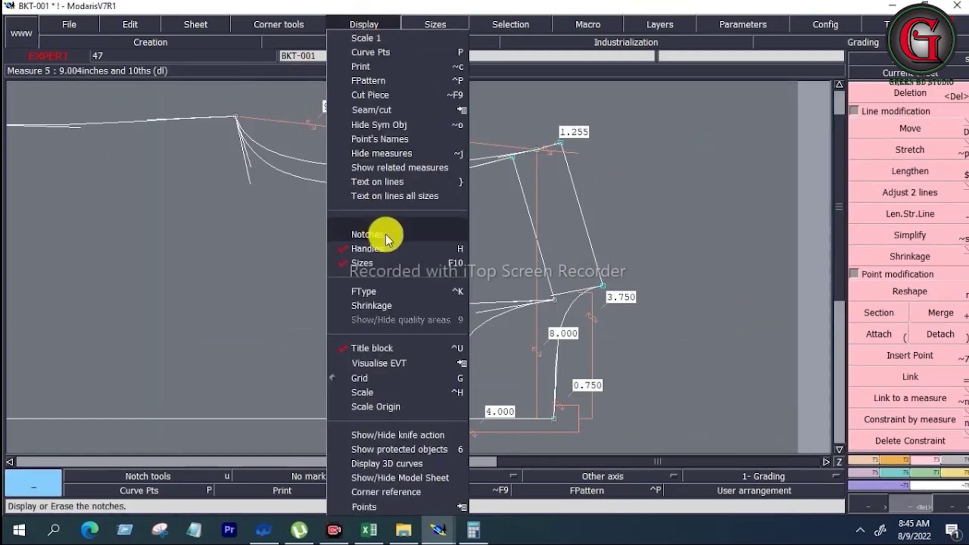
pyautogui.click(361, 157)
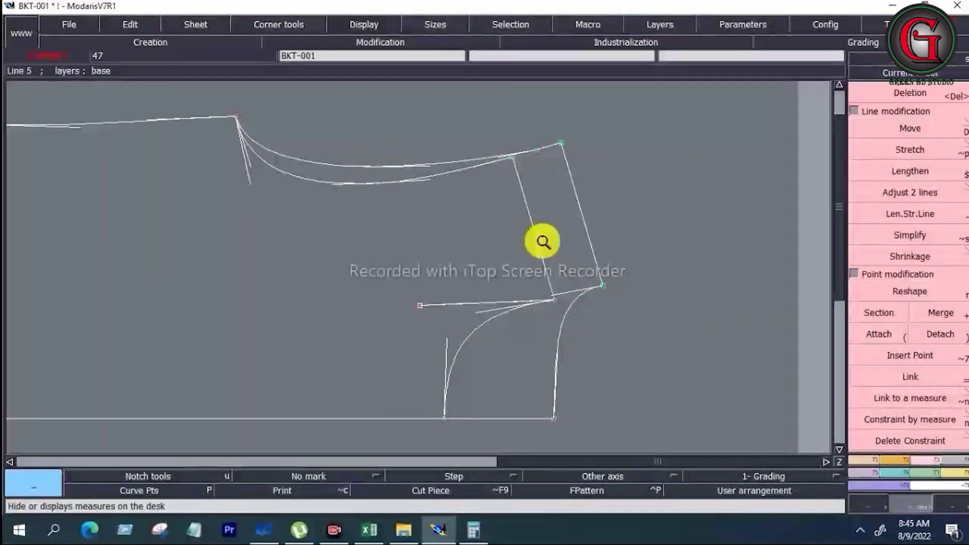
# - Set a symmetry axis along the bottom line and mirror the left curve and right curve across it
pyautogui.press('x')
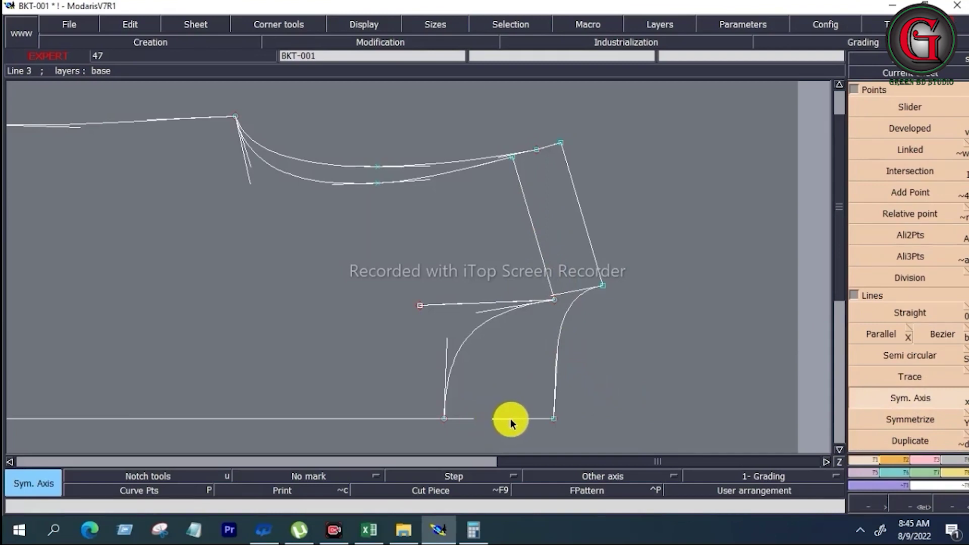
pyautogui.click(522, 419)
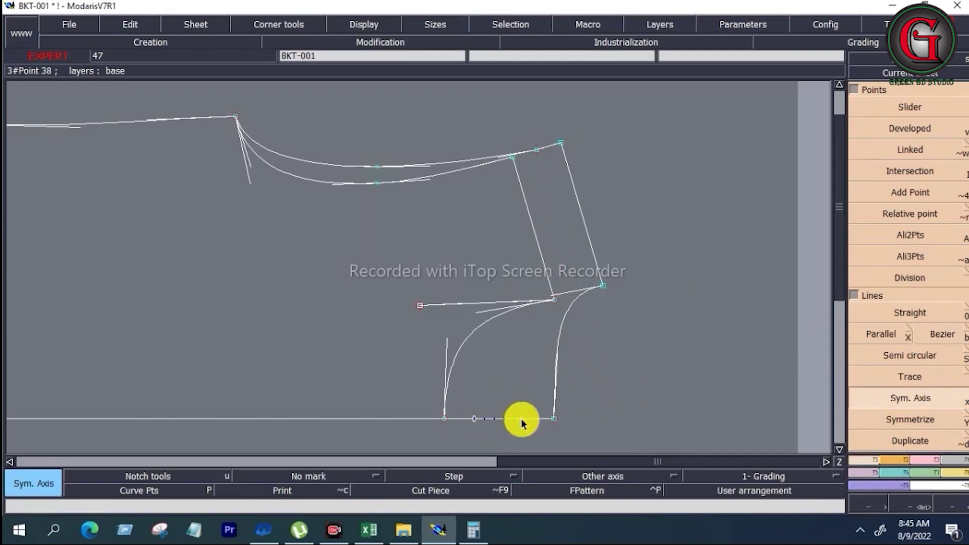
pyautogui.click(521, 418)
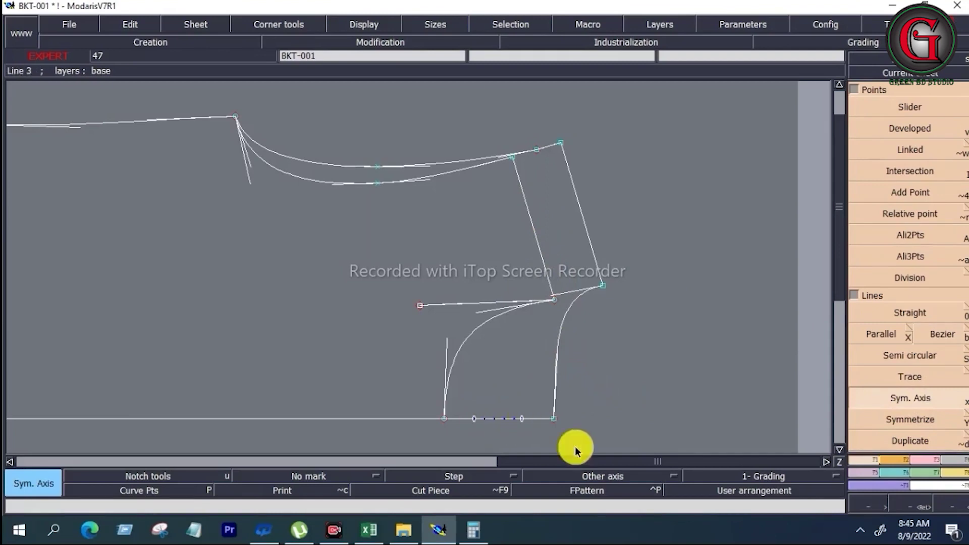
pyautogui.click(910, 419)
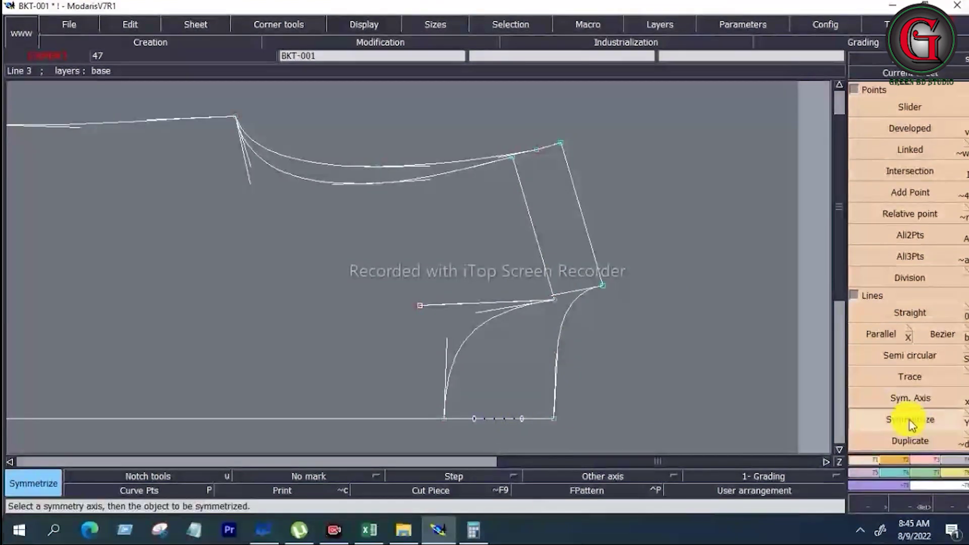
pyautogui.click(461, 350)
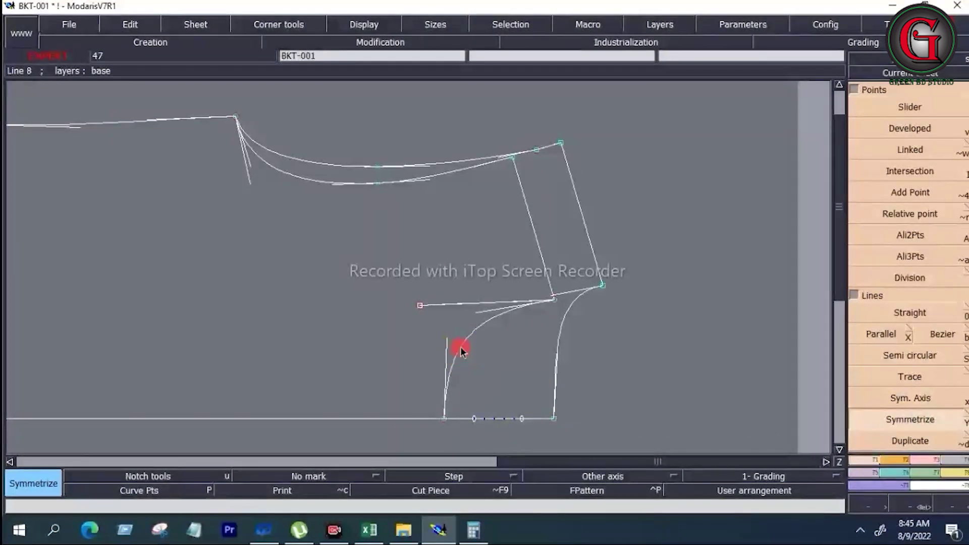
pyautogui.click(559, 329)
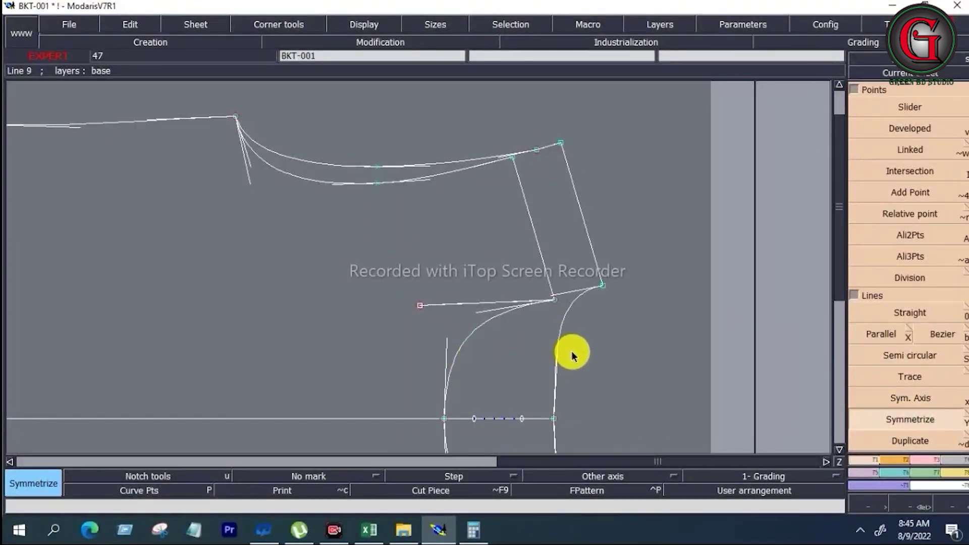
# - Zoom into the mirrored curve junction and delete the stray point left of the curves
pyautogui.press('Home')
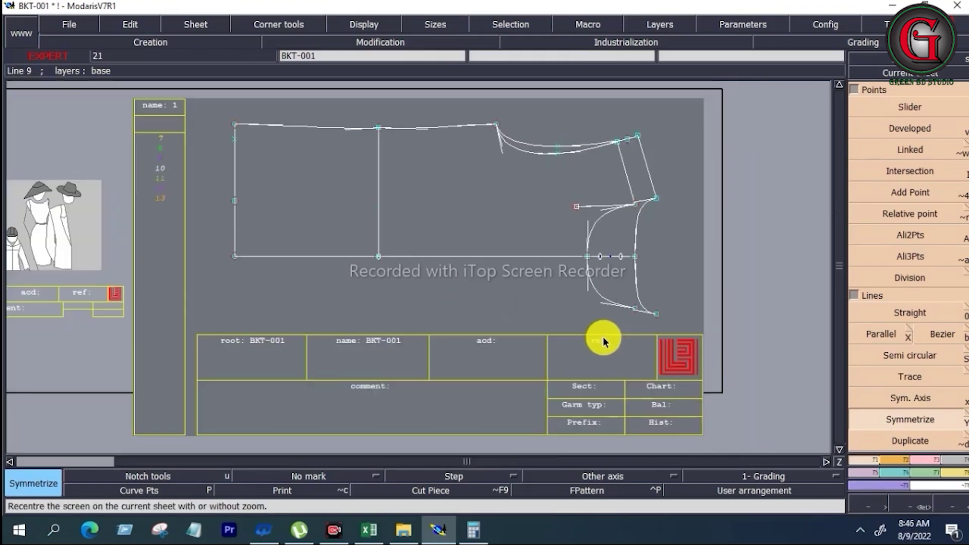
pyautogui.press('z')
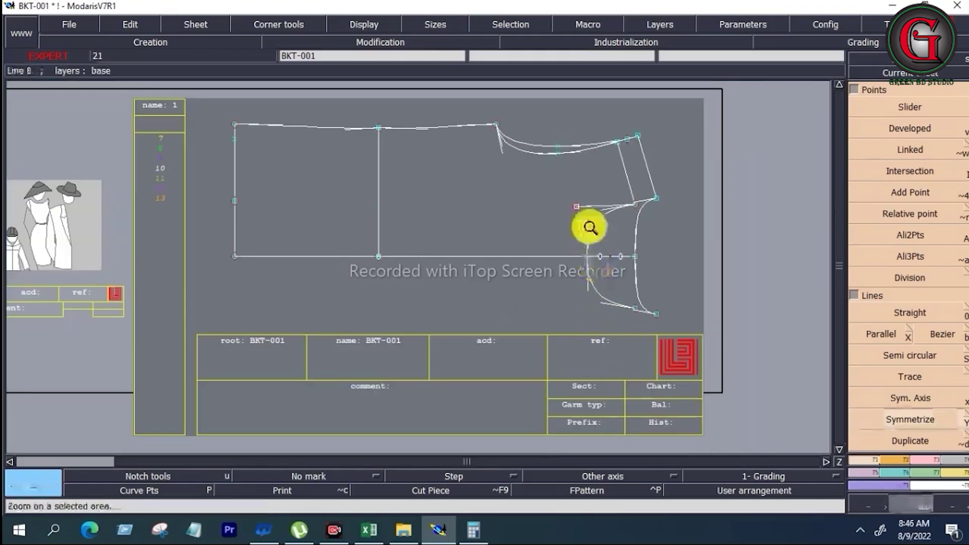
pyautogui.moveTo(560, 184); pyautogui.dragTo(676, 321)
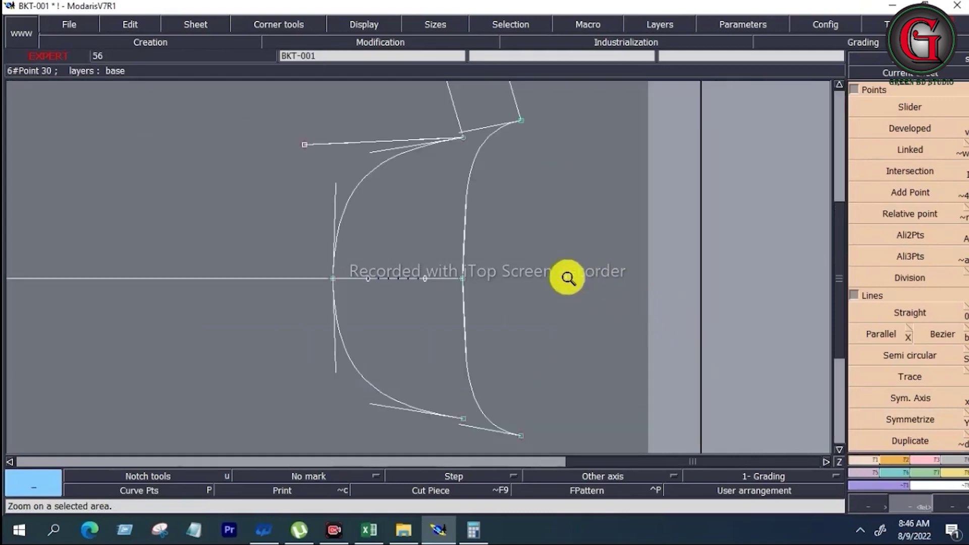
pyautogui.press('Delete')
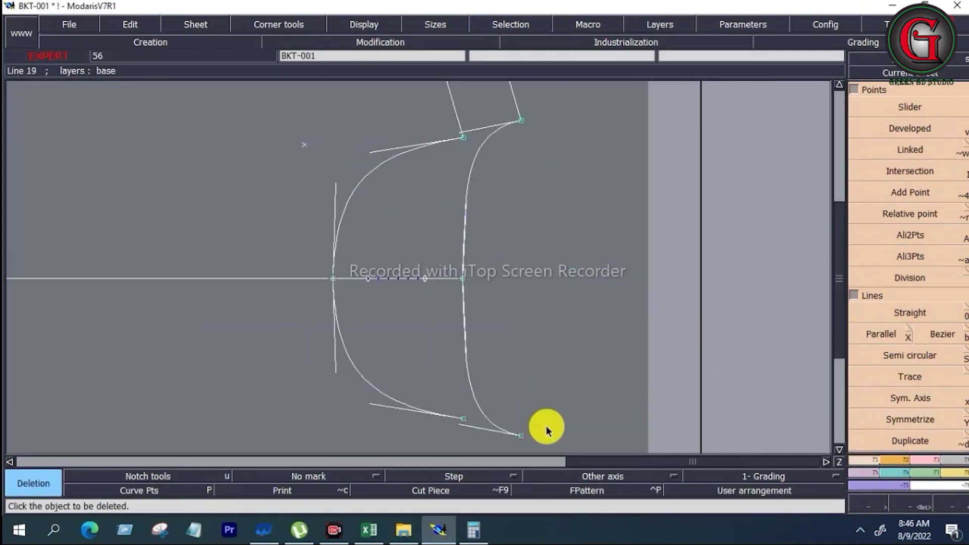
pyautogui.click(546, 428)
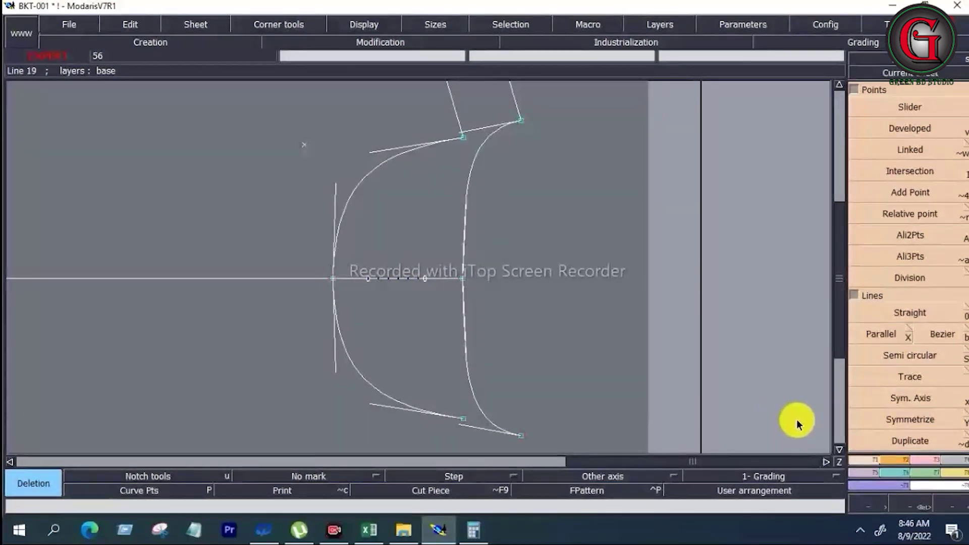
# - Reshape the right and left curves, lengthening the left top tangent, so both flow smoothly
pyautogui.click(935, 460)
pyautogui.click(918, 297)
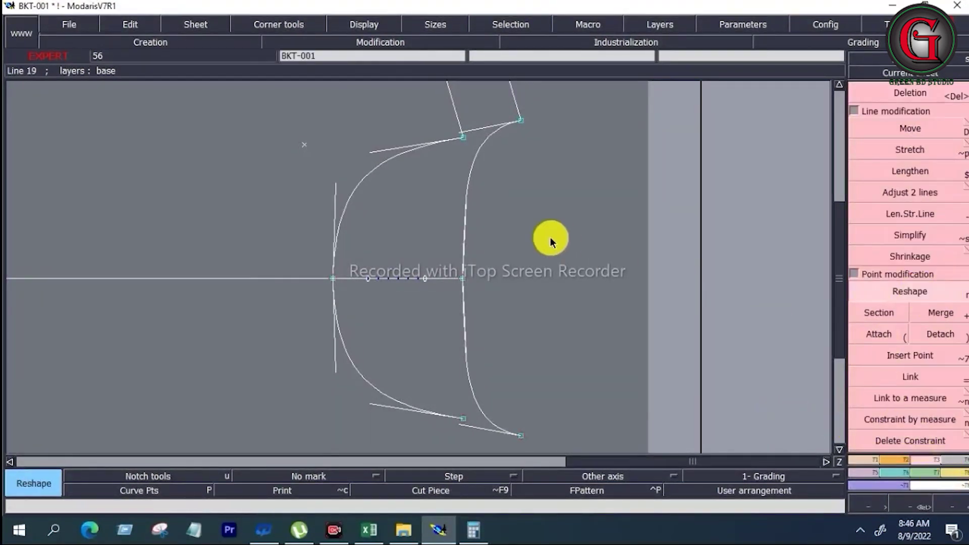
pyautogui.click(464, 224)
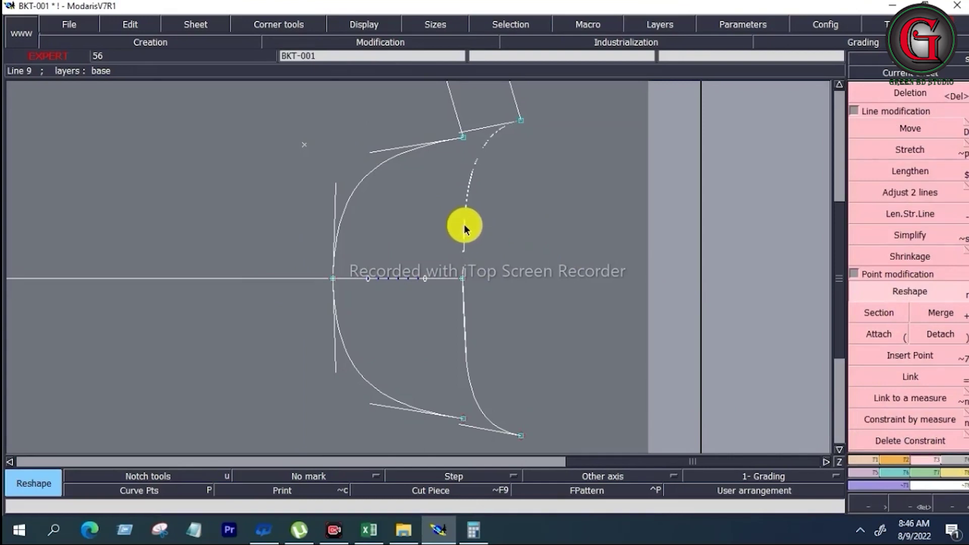
pyautogui.click(465, 207)
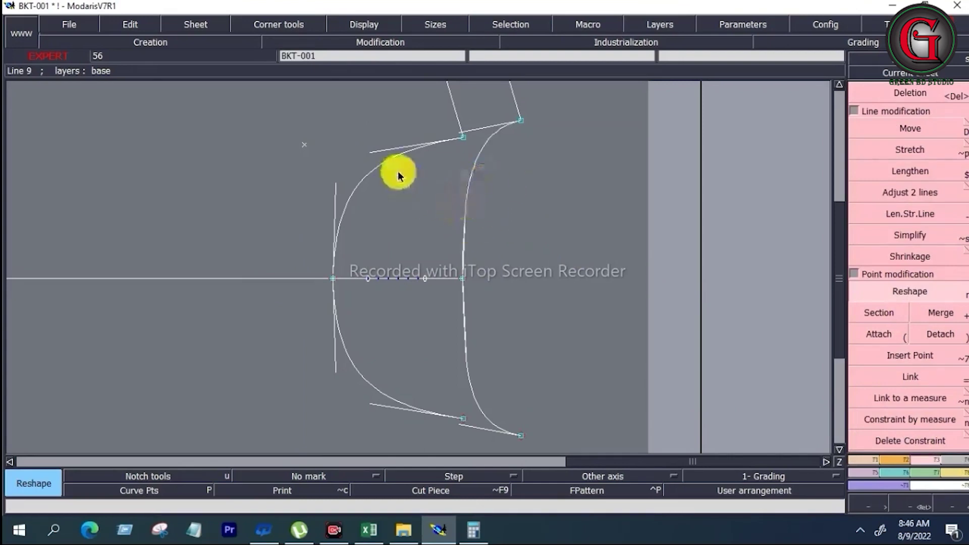
pyautogui.click(337, 195)
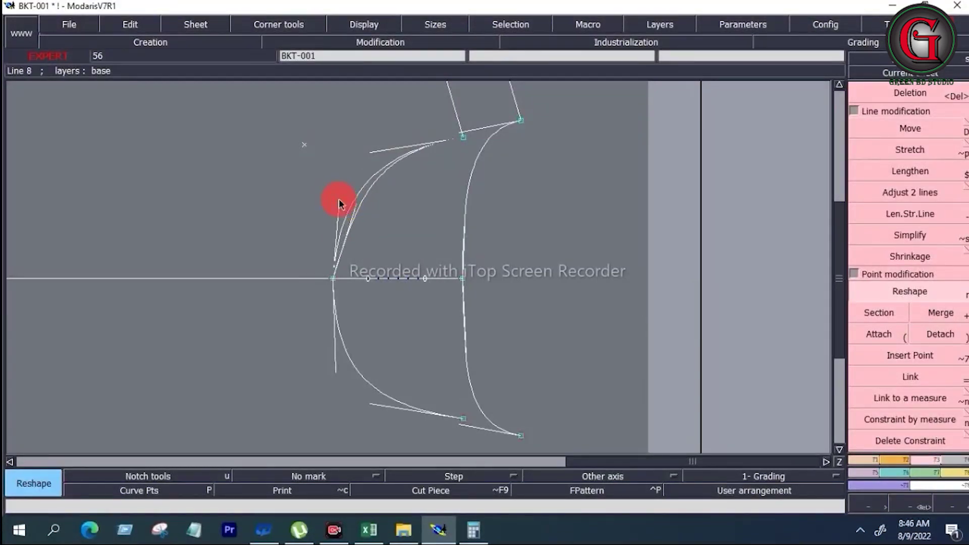
pyautogui.click(337, 188)
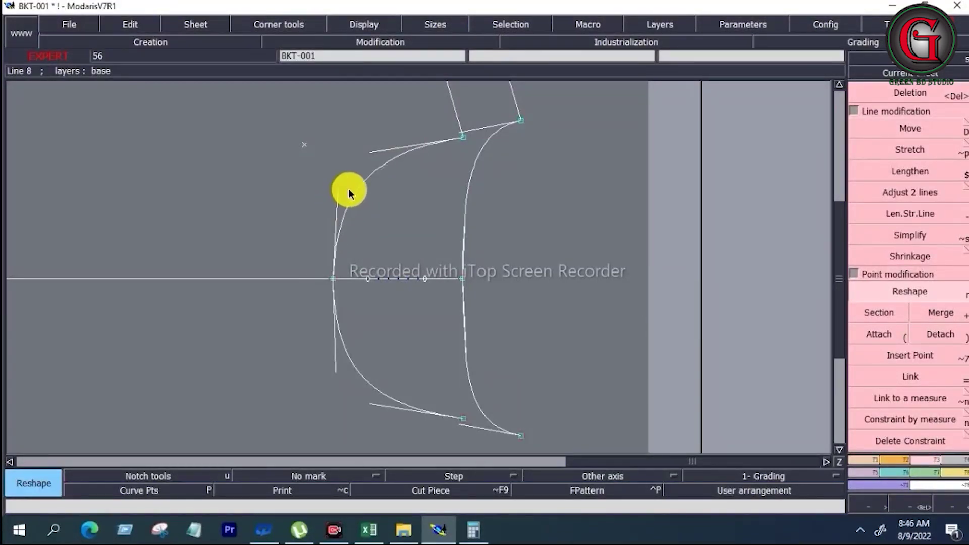
pyautogui.click(372, 151)
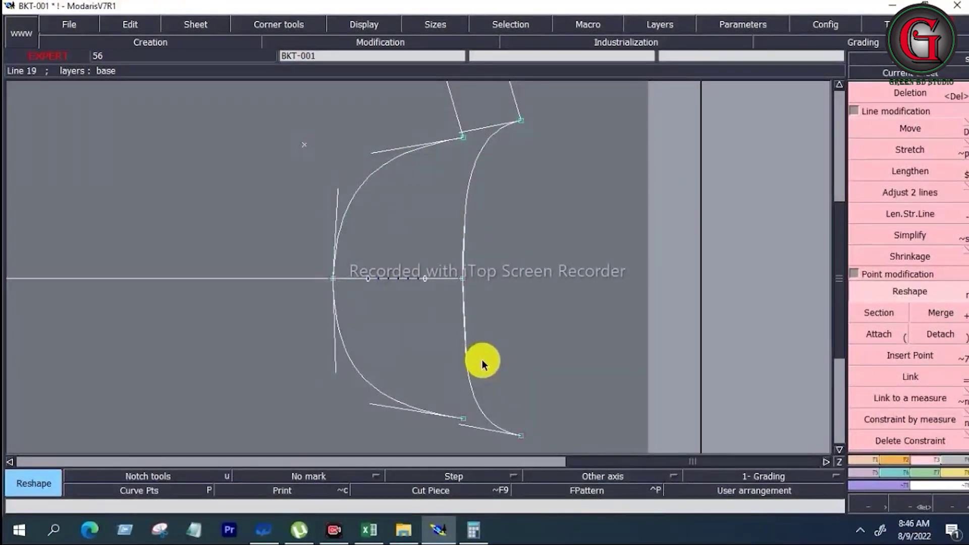
# - Set a symmetry axis on the rectangle's left edge and mirror the upper and lower curves
pyautogui.click(919, 400)
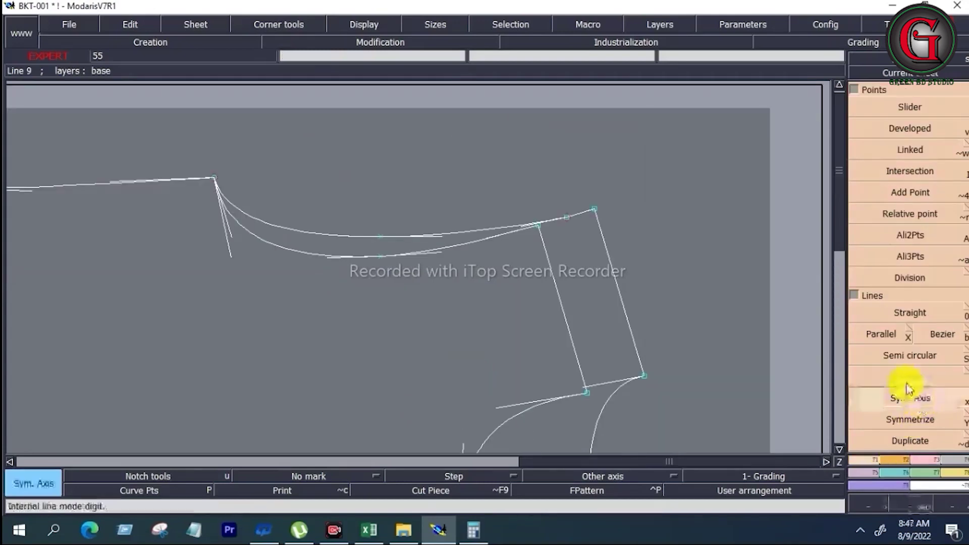
pyautogui.click(551, 281)
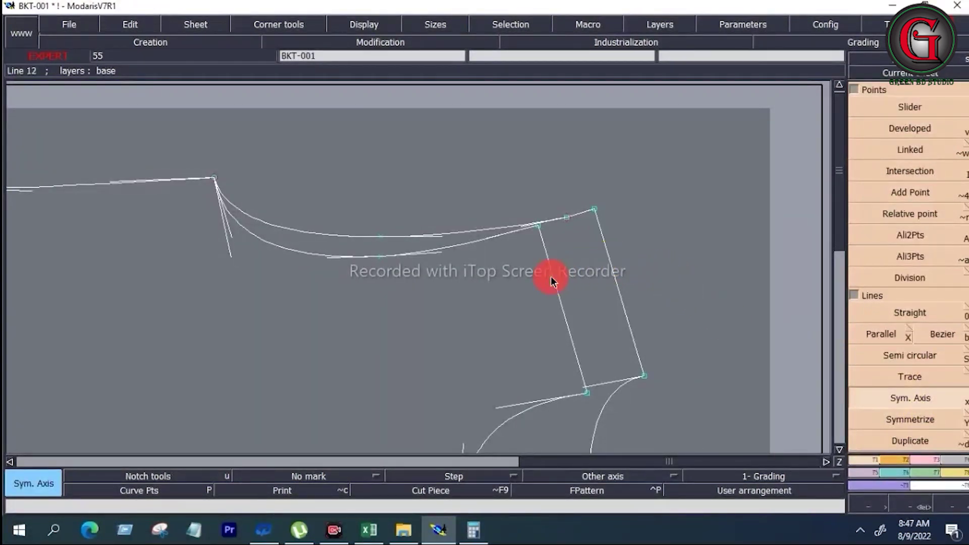
pyautogui.click(575, 349)
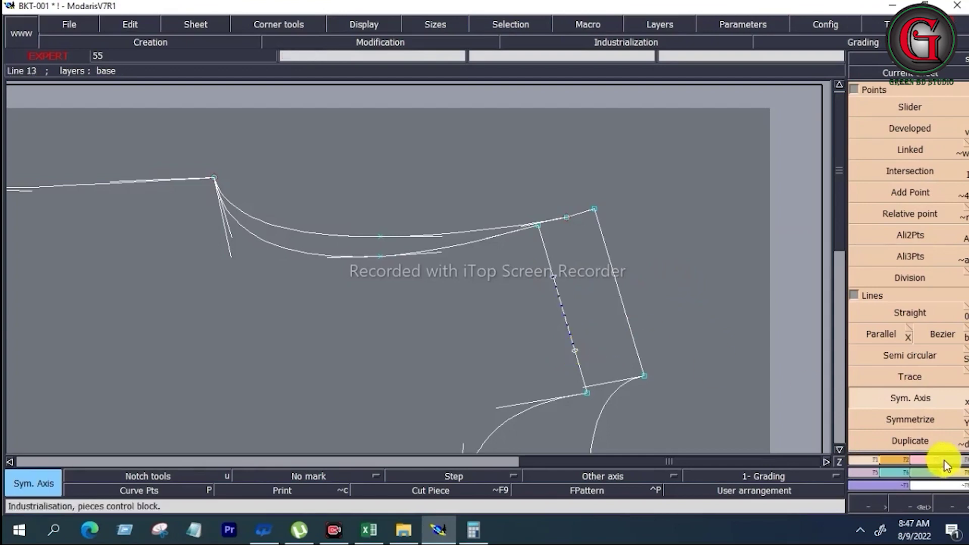
pyautogui.click(928, 420)
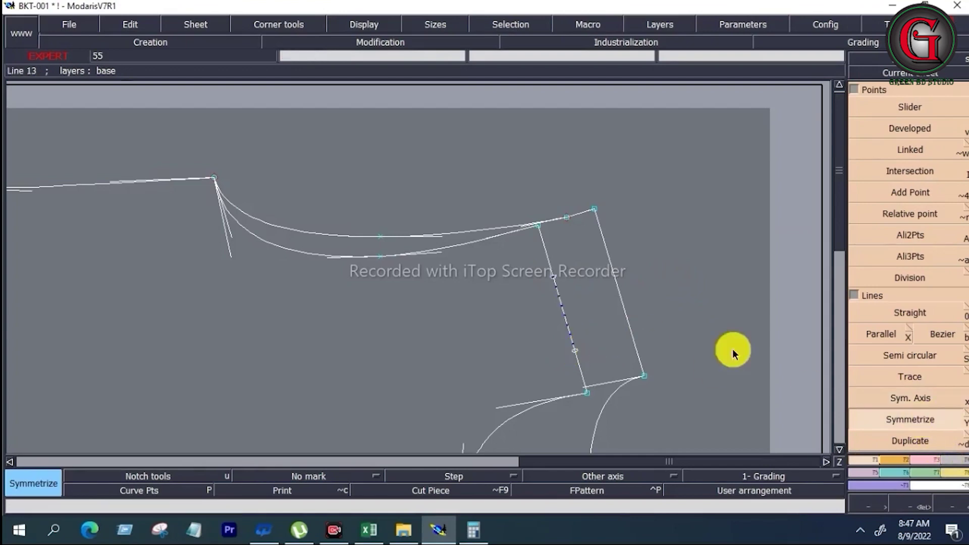
pyautogui.click(467, 243)
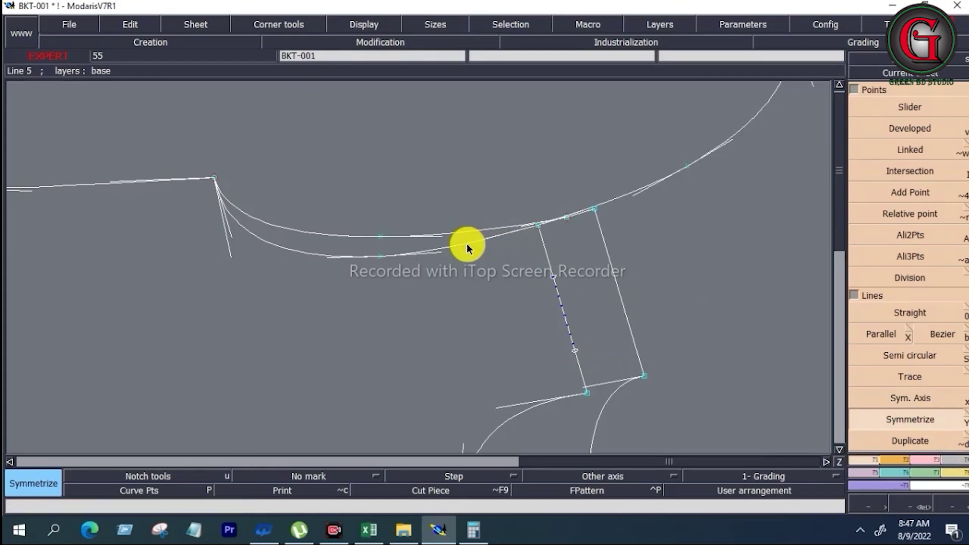
pyautogui.click(526, 417)
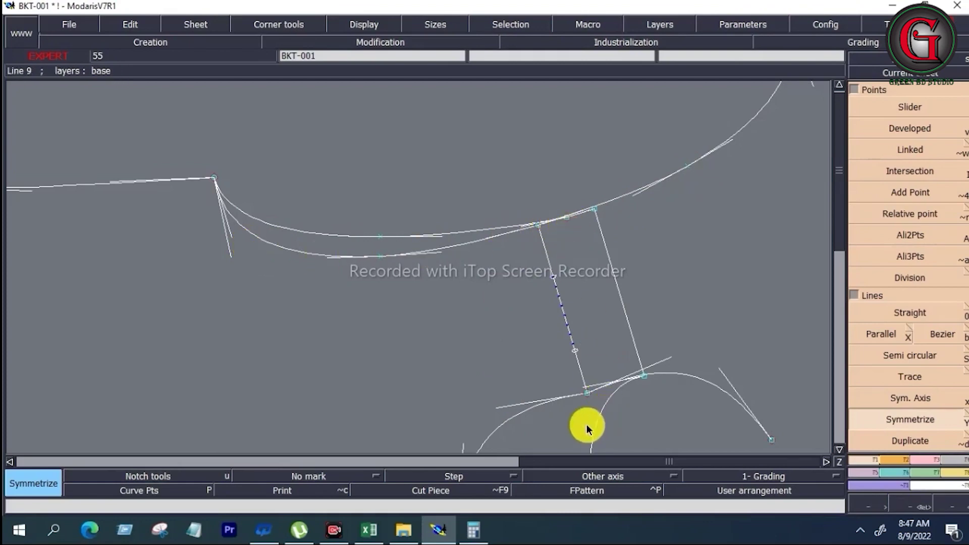
# - Zoom into the junction below the rectangle to check it, then show the whole sheet
pyautogui.click(840, 449)
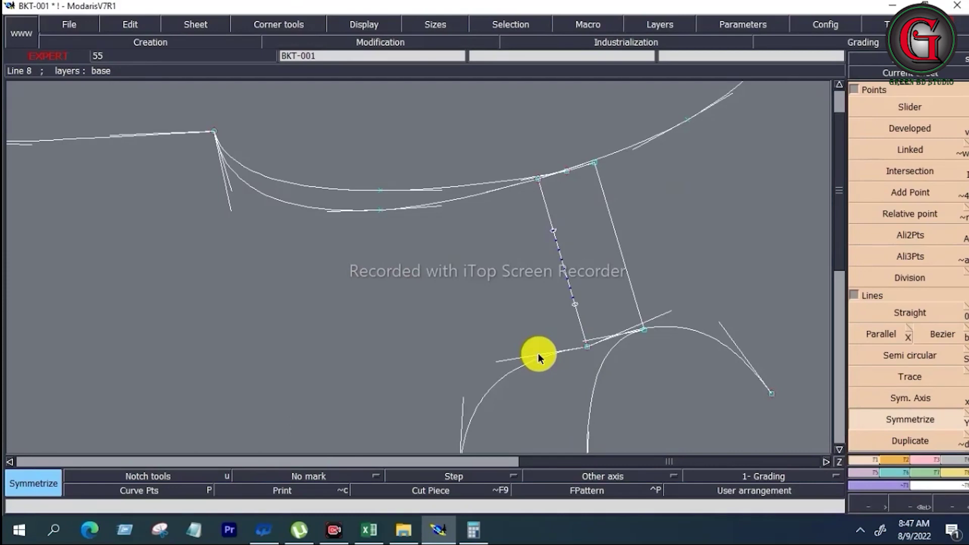
pyautogui.press('z')
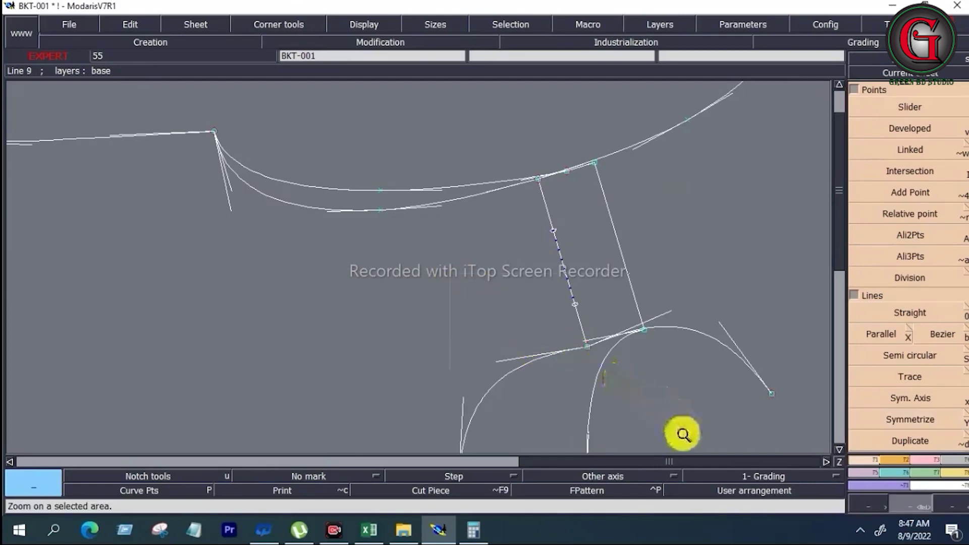
pyautogui.moveTo(675, 418); pyautogui.dragTo(683, 434)
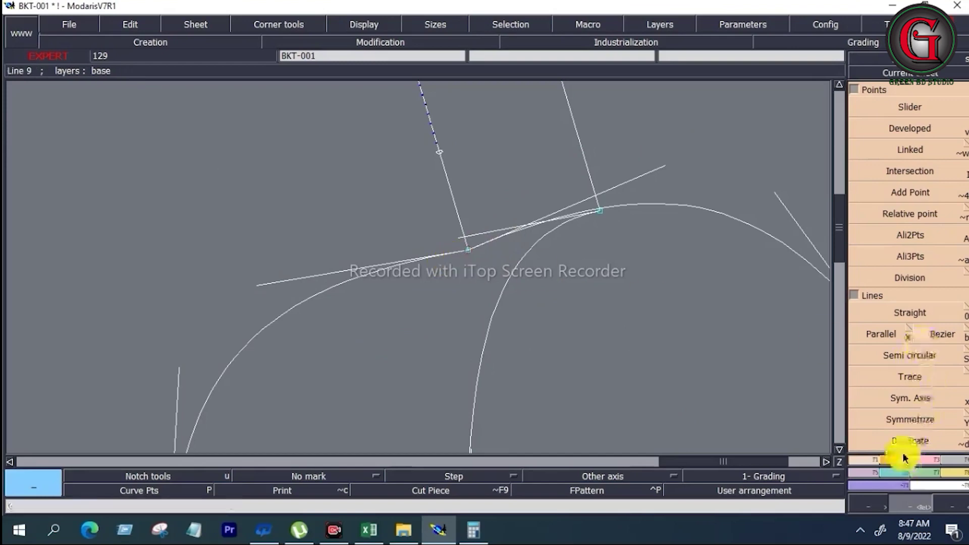
pyautogui.press('space')
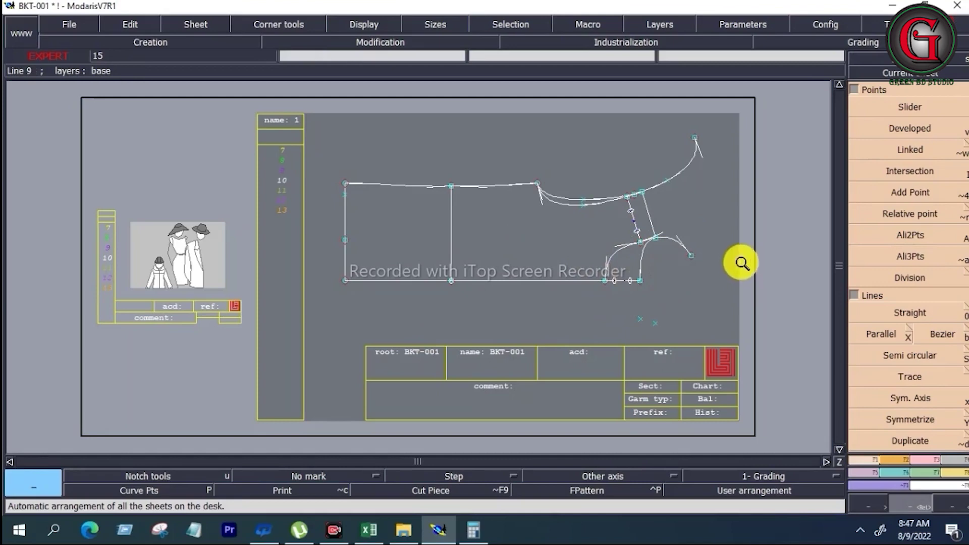
# - Delete the short stray line right of the armhole and two loose points, then zoom to the upper curve
pyautogui.press('Delete')
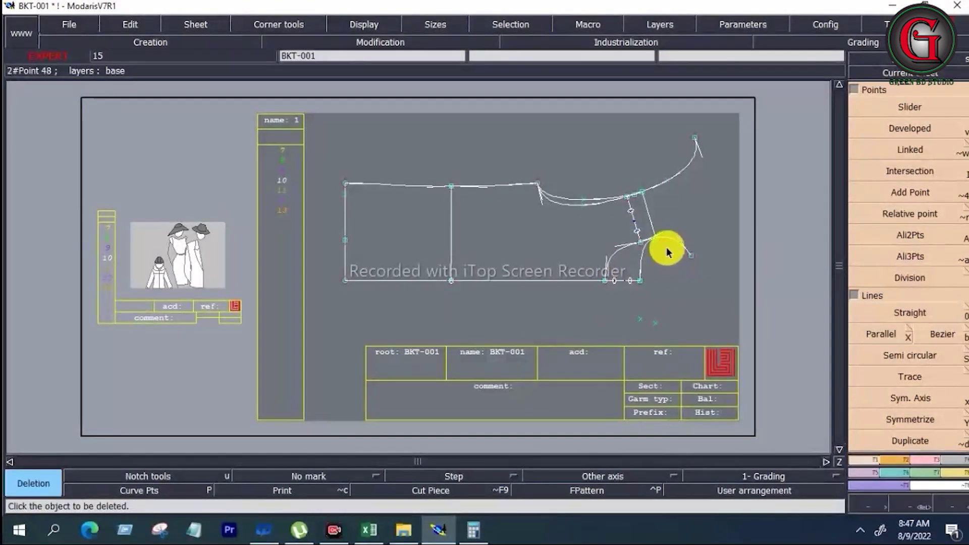
pyautogui.click(669, 245)
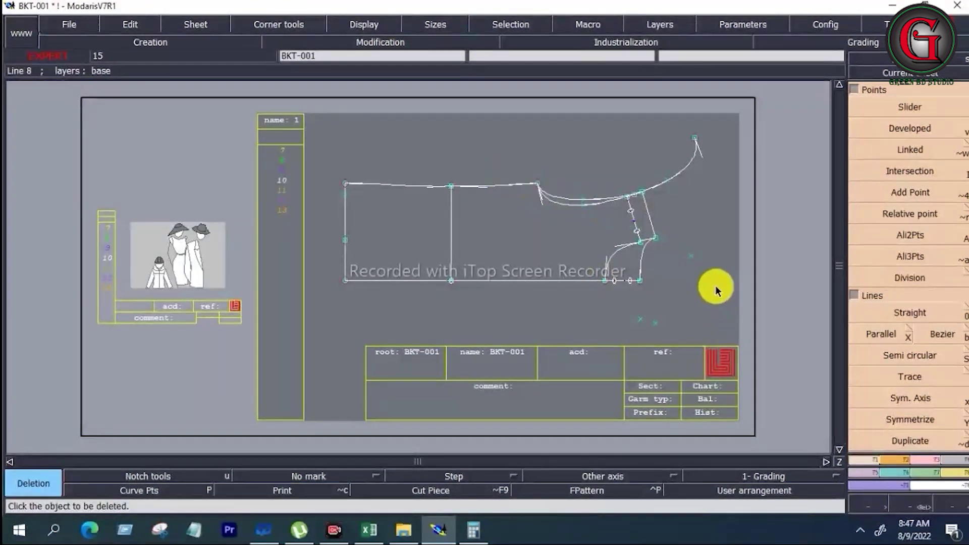
pyautogui.click(640, 319)
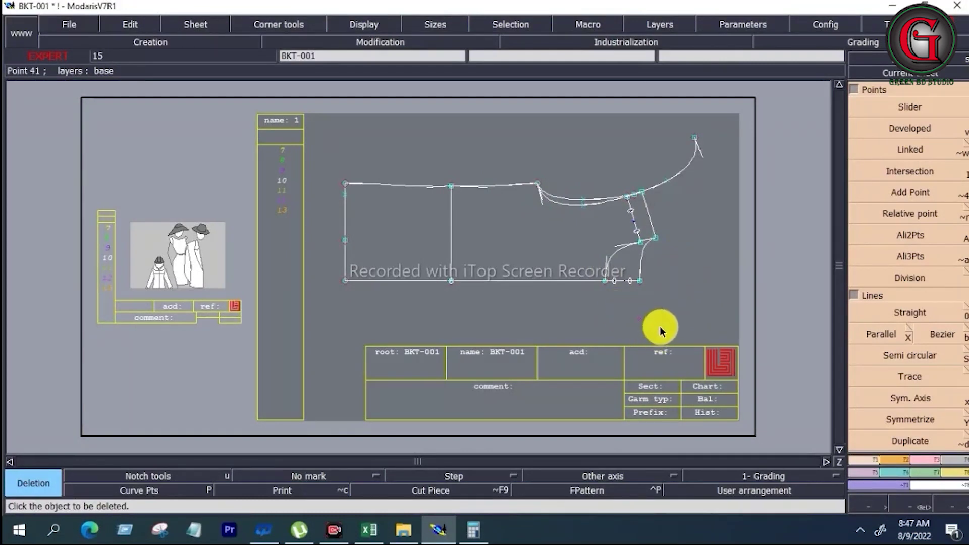
pyautogui.press('z')
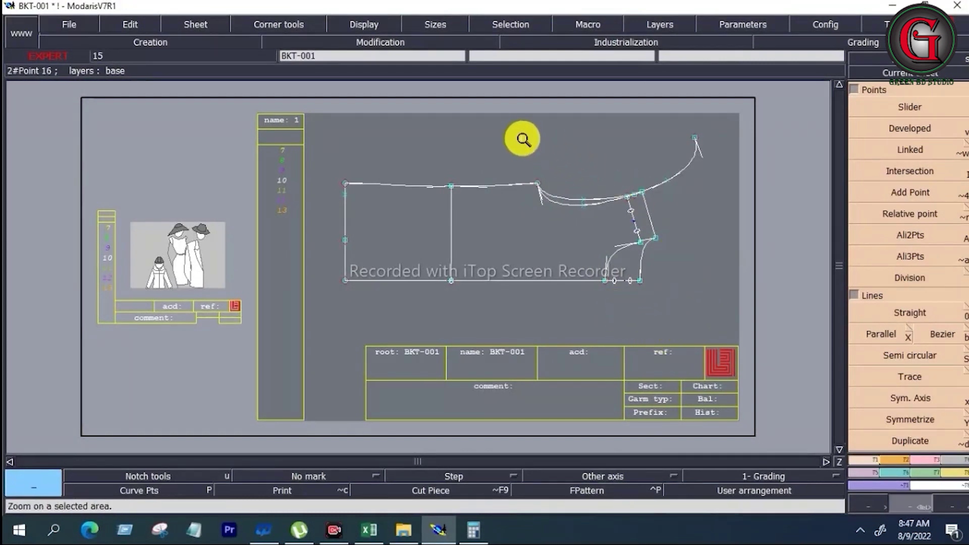
pyautogui.moveTo(498, 120); pyautogui.dragTo(707, 217)
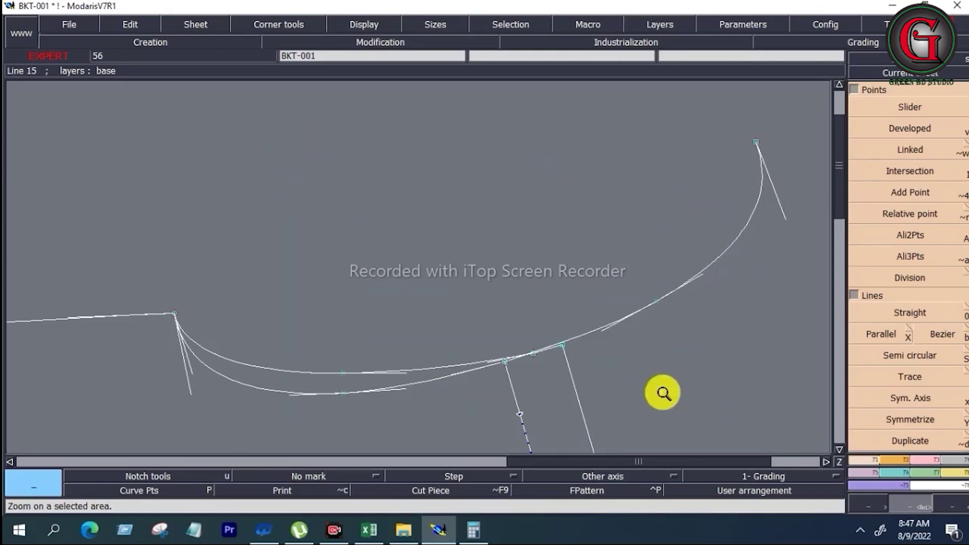
# - Mirror the curve across the right vertical line to check the junction
pyautogui.click(942, 344)
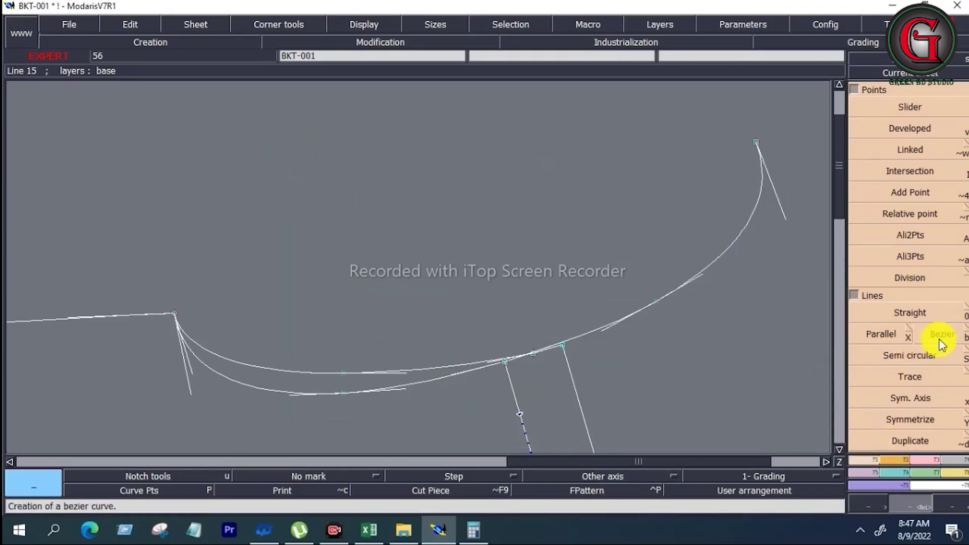
pyautogui.click(918, 398)
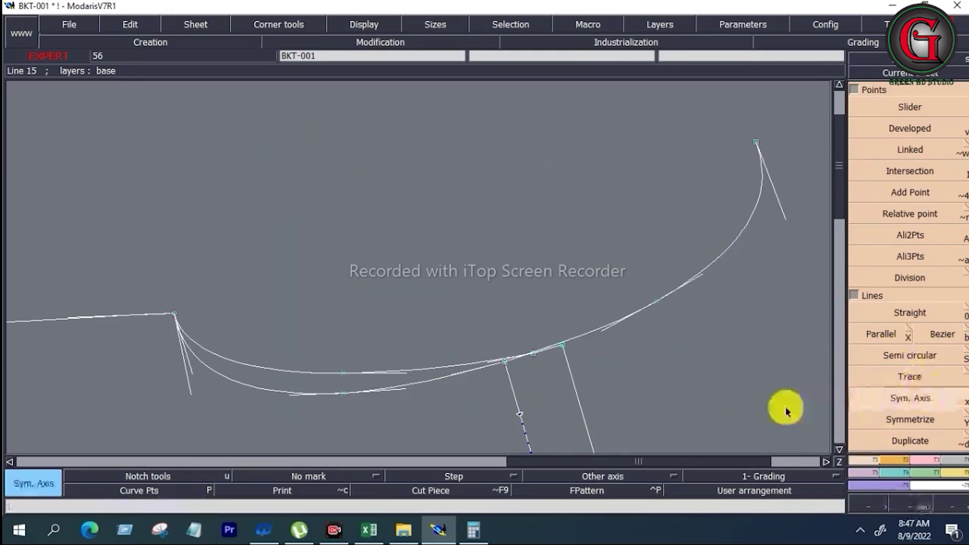
pyautogui.click(588, 432)
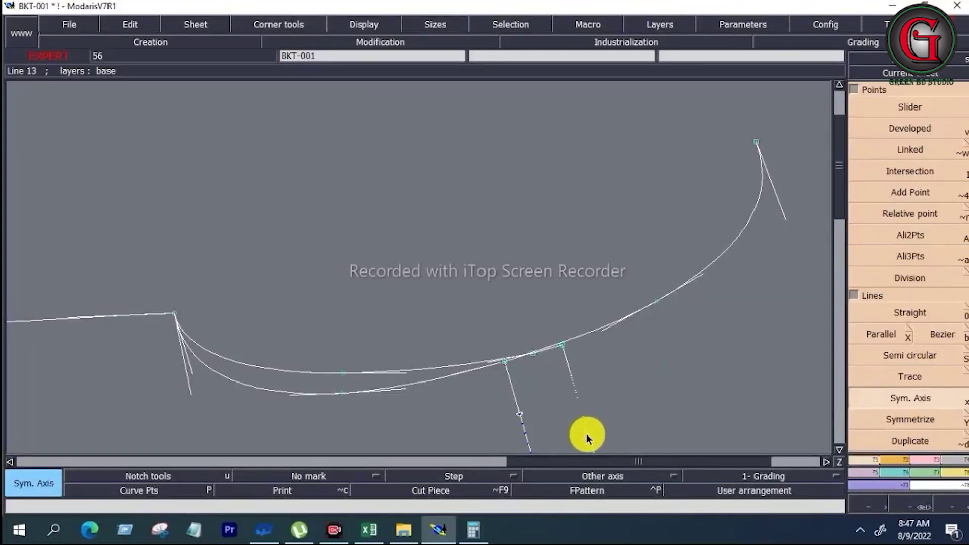
pyautogui.click(910, 424)
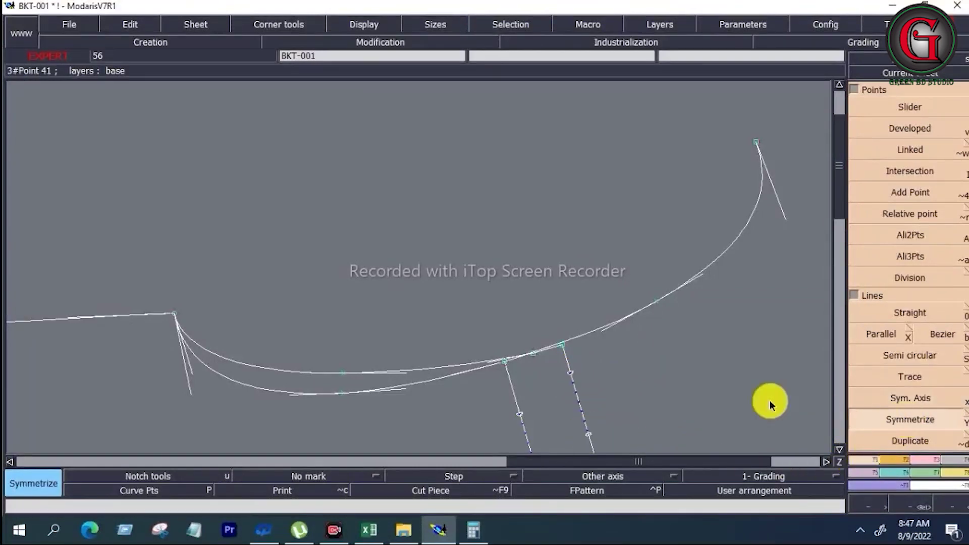
pyautogui.click(451, 362)
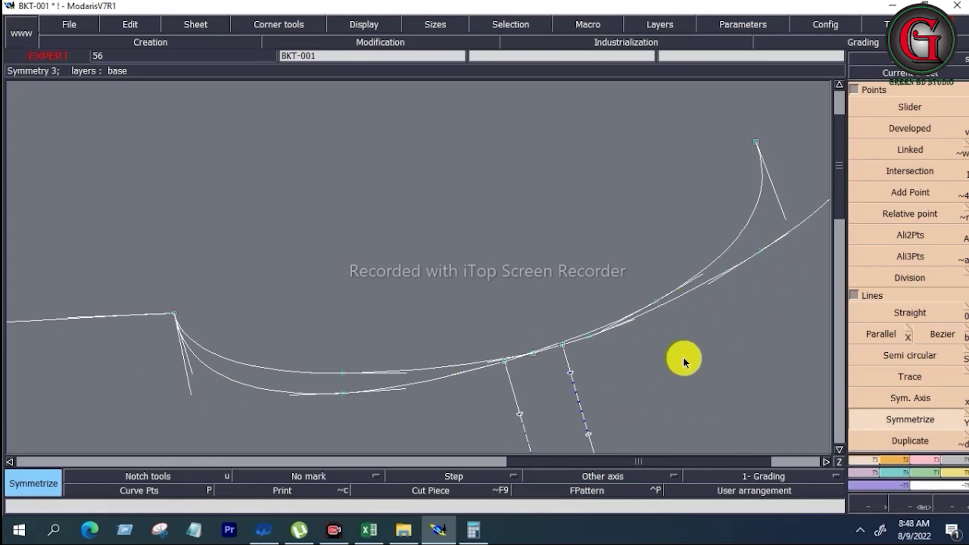
# - Delete the mirrored curve copy and the leftover points at the upper right
pyautogui.press('Delete')
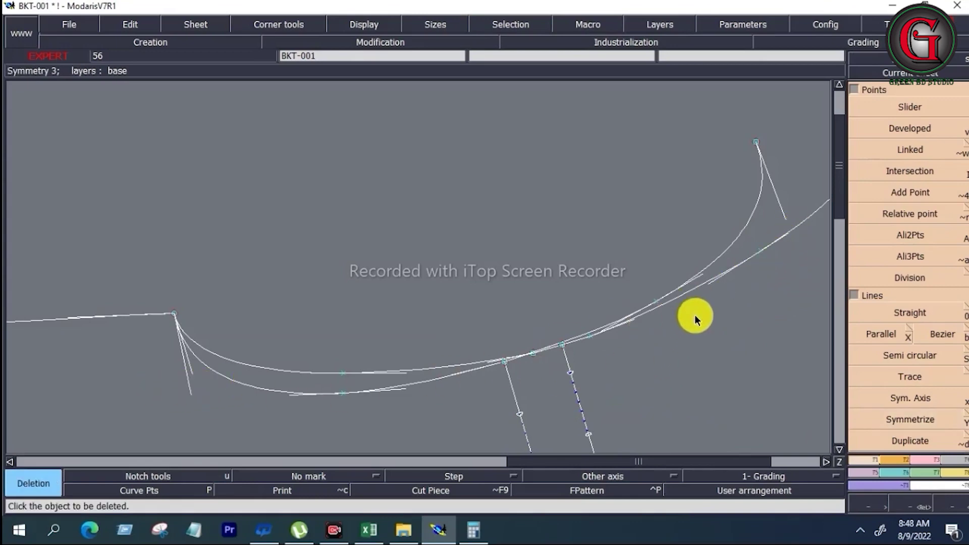
pyautogui.click(707, 263)
pyautogui.moveTo(567, 246); pyautogui.dragTo(661, 356)
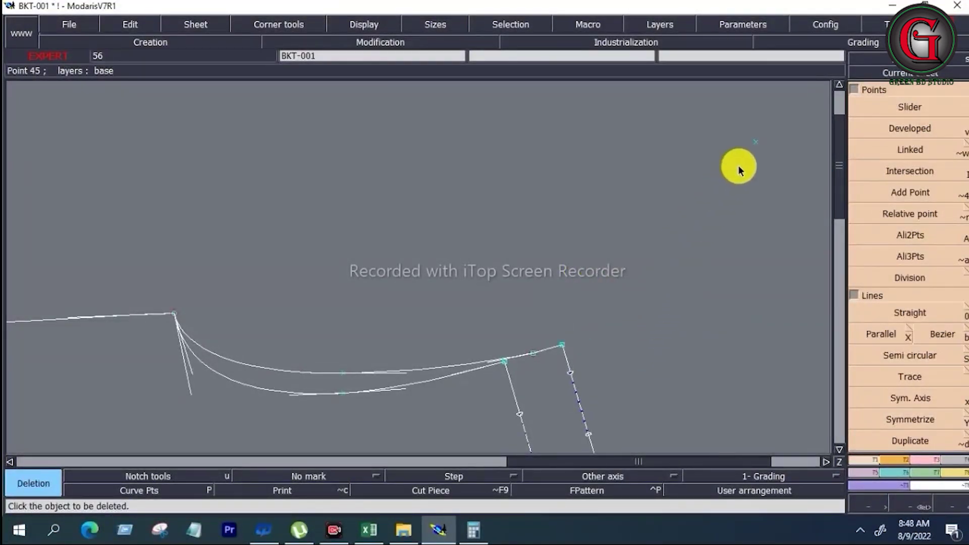
# - Mirror the upper and lower curves across the left horizontal line as symmetry axis
pyautogui.press('x')
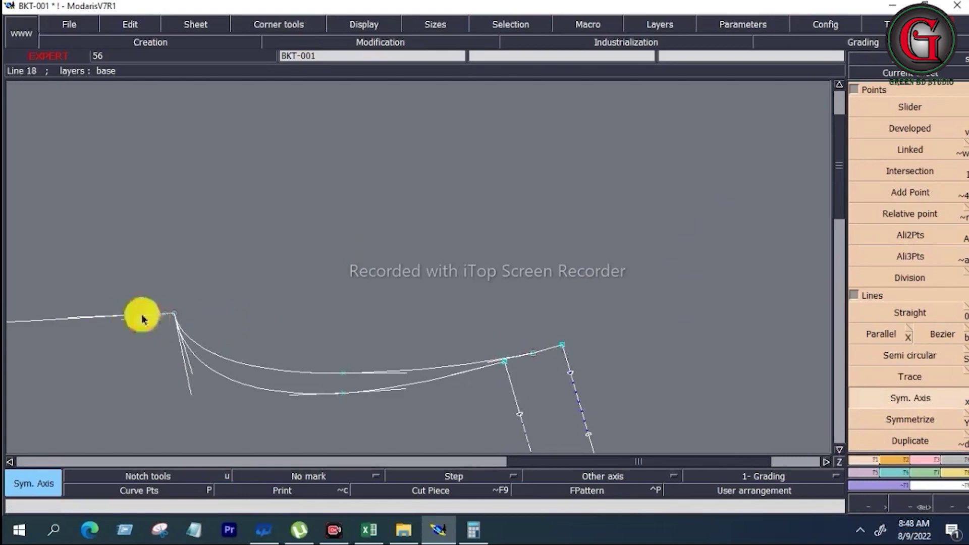
pyautogui.click(141, 318)
pyautogui.click(57, 319)
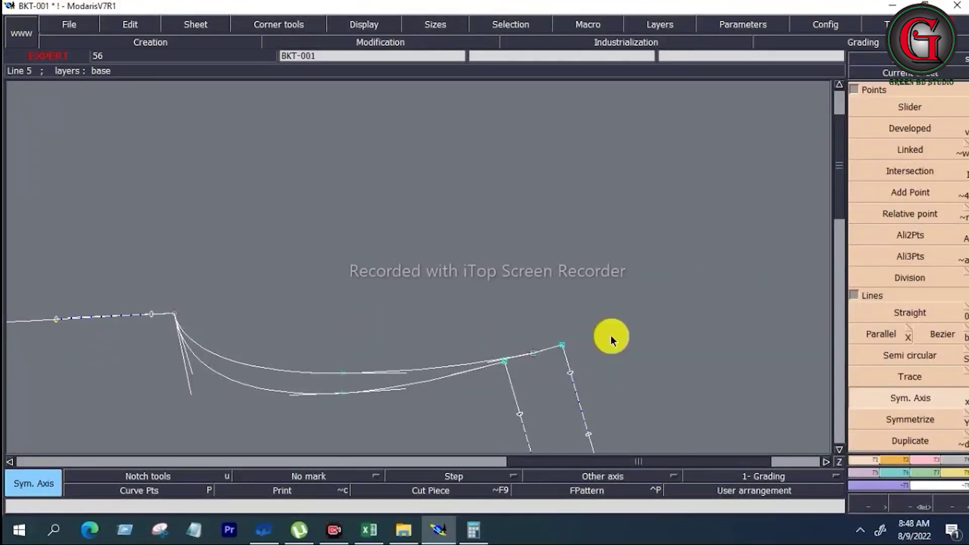
pyautogui.click(927, 422)
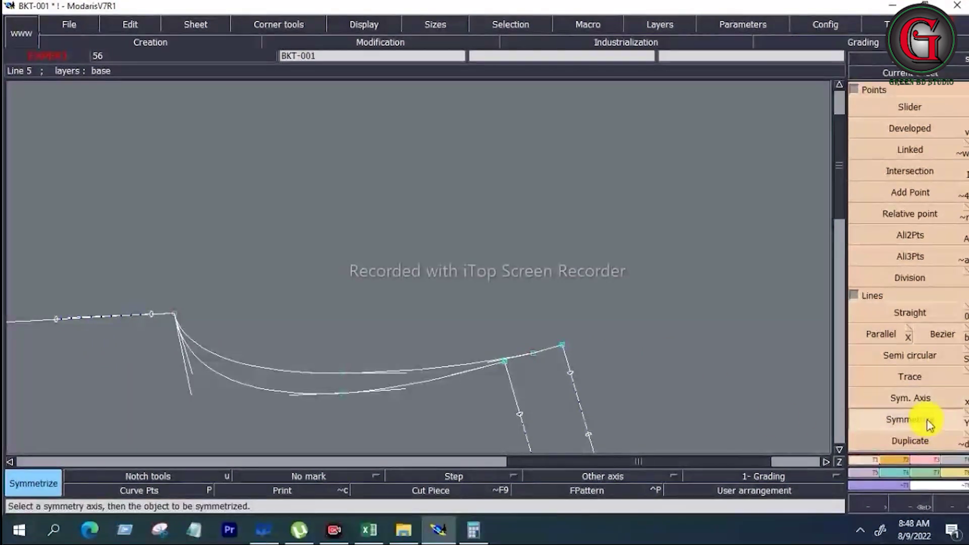
pyautogui.click(248, 363)
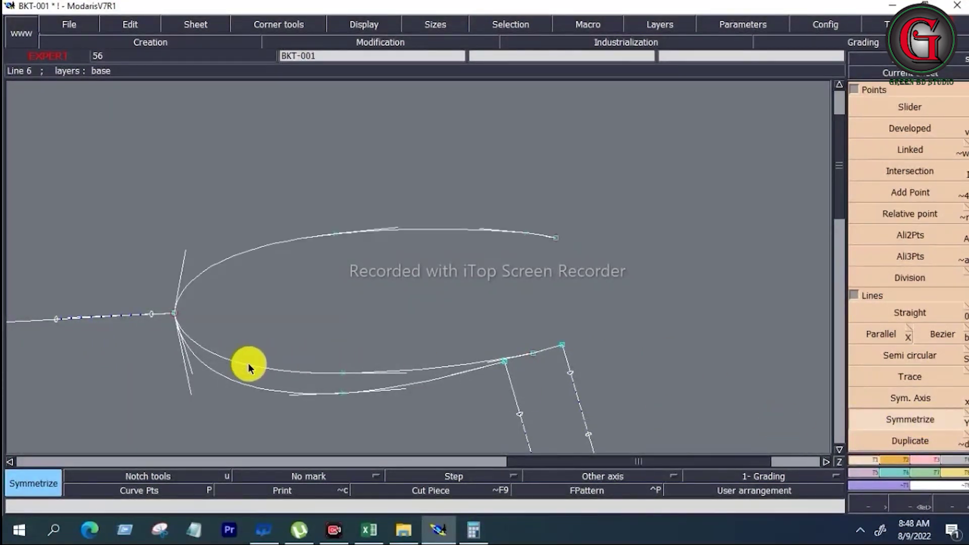
pyautogui.click(245, 390)
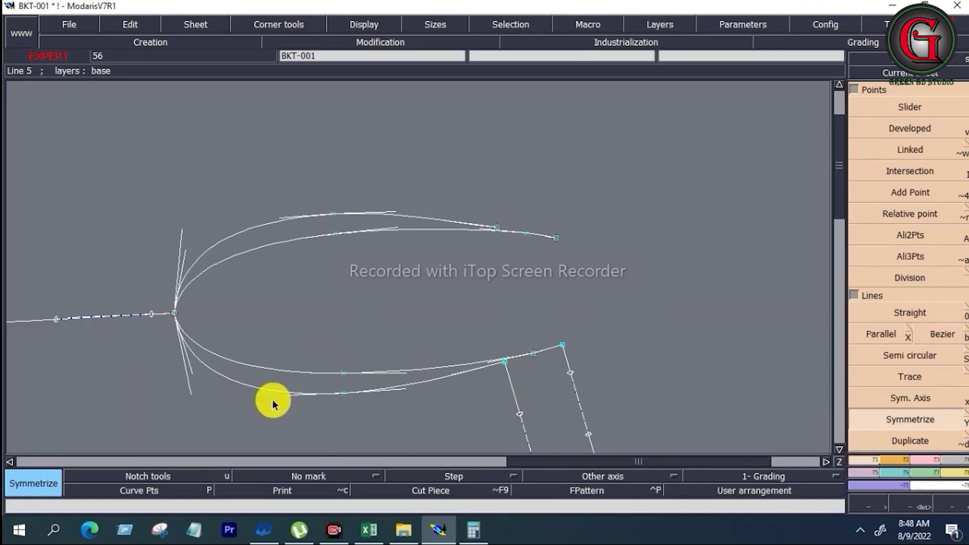
# - Zoom on the left junction and reshape the lower curves so they meet smoothly
pyautogui.press('z')
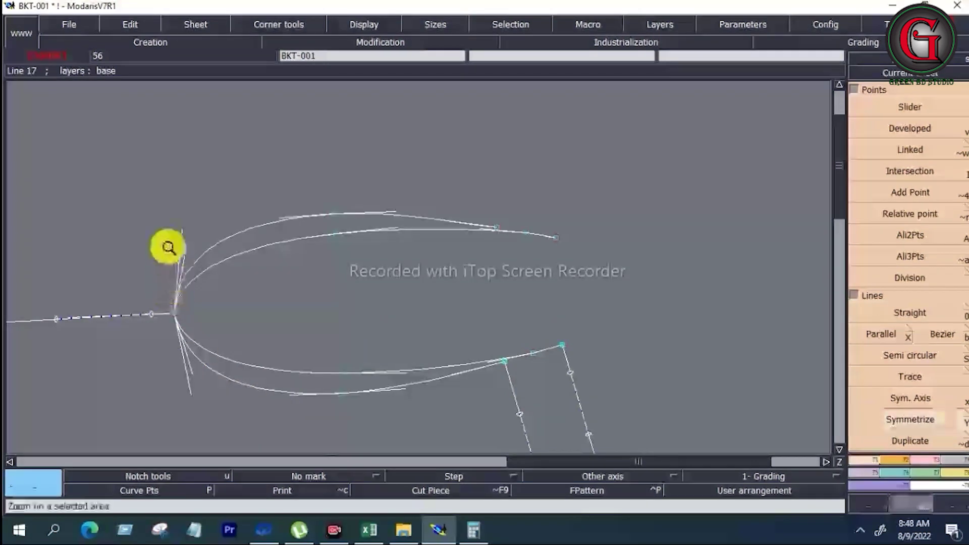
pyautogui.moveTo(204, 313); pyautogui.dragTo(273, 433)
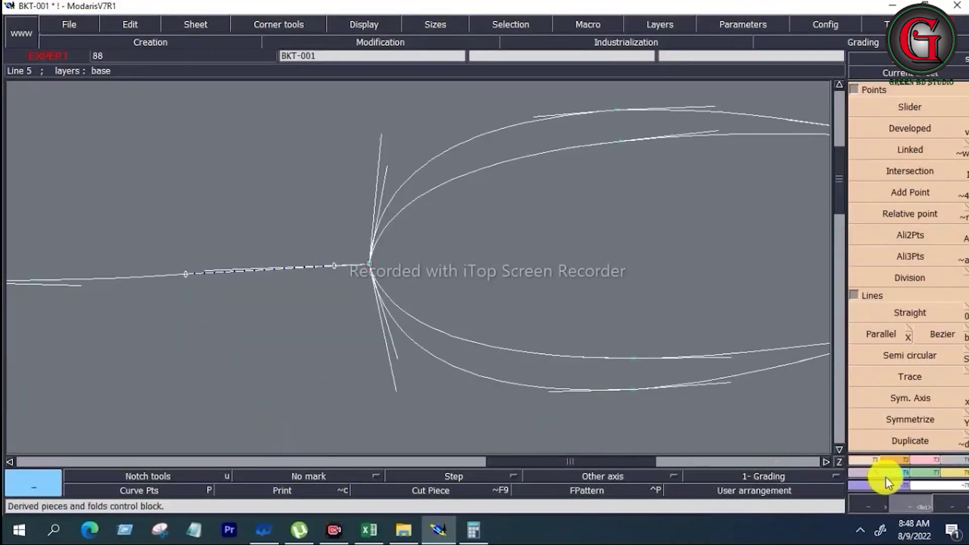
pyautogui.click(923, 454)
pyautogui.click(901, 292)
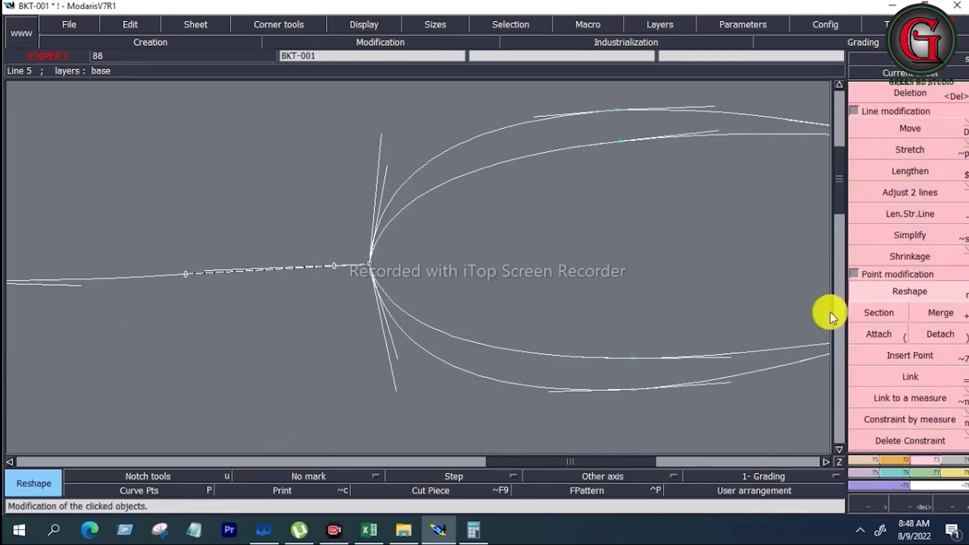
pyautogui.click(396, 387)
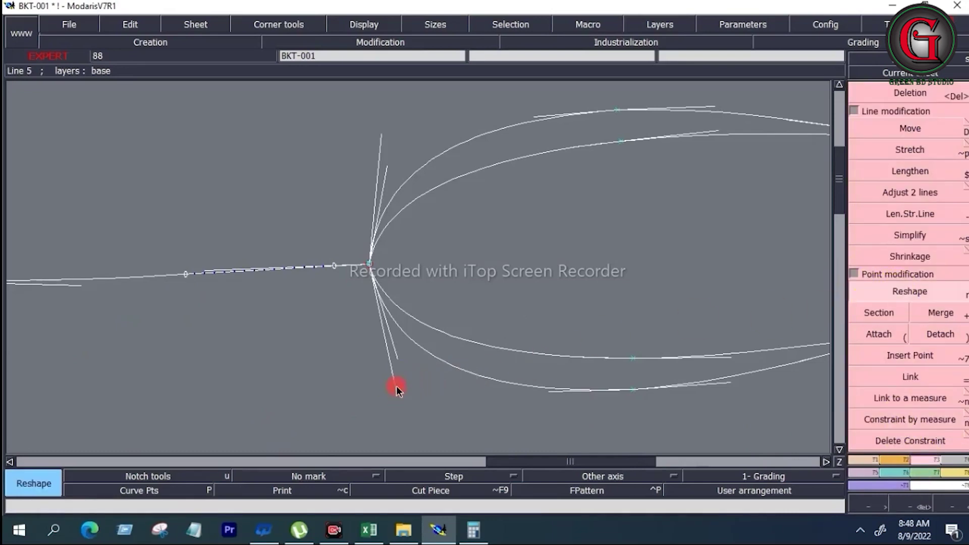
pyautogui.click(389, 392)
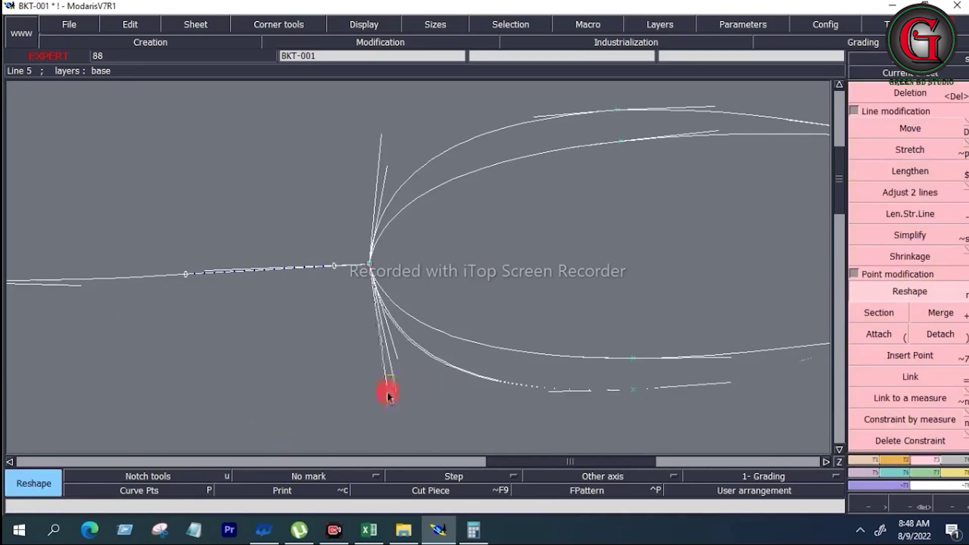
pyautogui.click(395, 357)
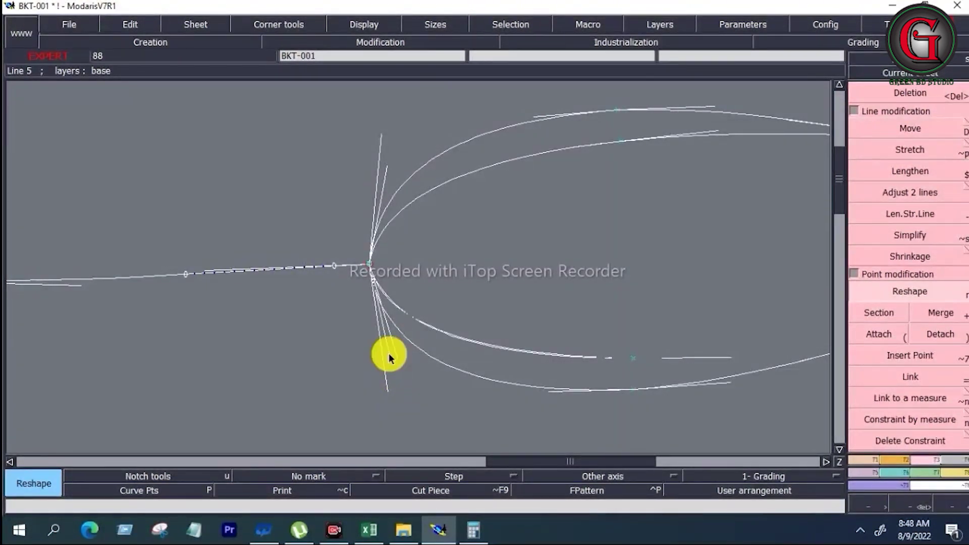
pyautogui.click(389, 355)
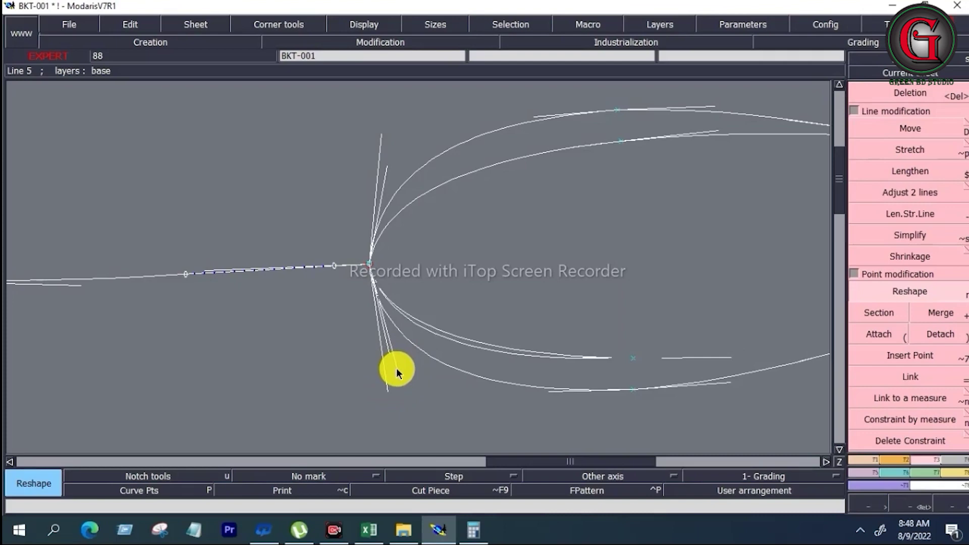
pyautogui.click(396, 368)
# - Delete the mirrored curve copies, hide the curve handles and fit the whole sheet
pyautogui.press('Delete')
pyautogui.click(622, 140)
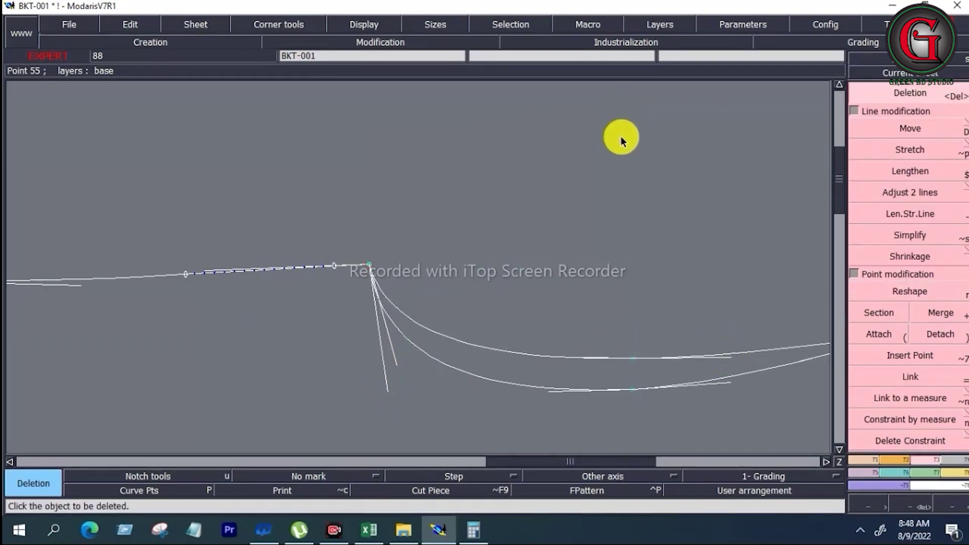
pyautogui.click(373, 25)
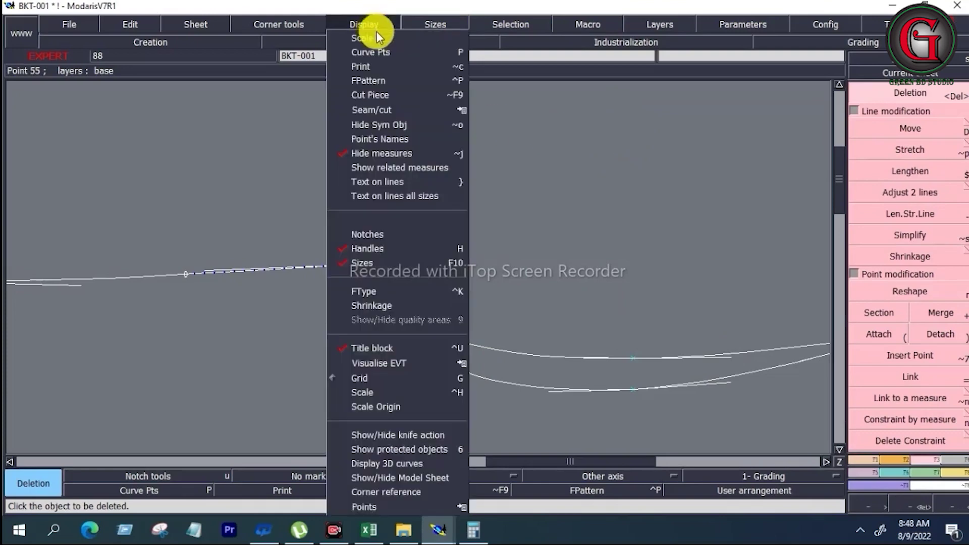
pyautogui.click(382, 248)
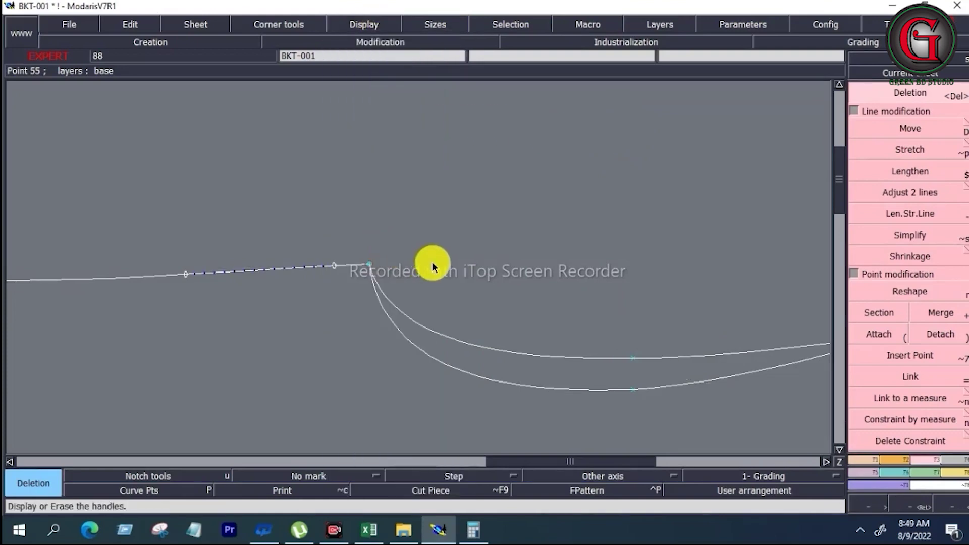
pyautogui.press('Home')
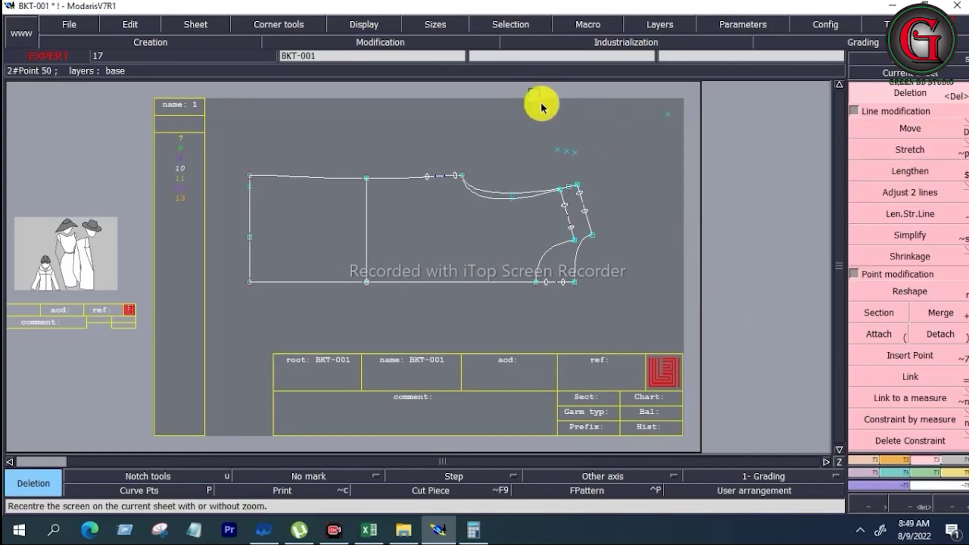
# - Delete the stray x markers and erase notches and small segments on the top, side and bottom lines
pyautogui.moveTo(541, 107); pyautogui.dragTo(702, 188)
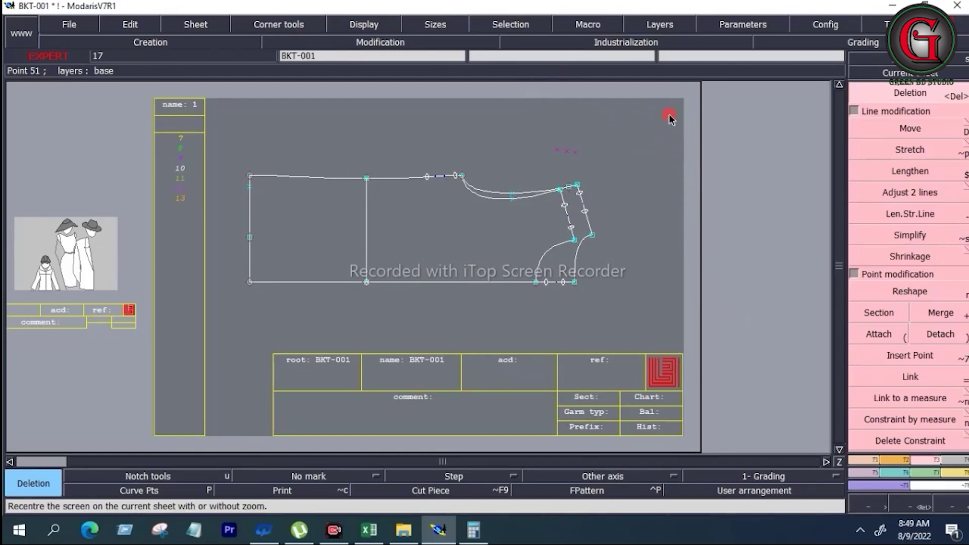
pyautogui.click(665, 25)
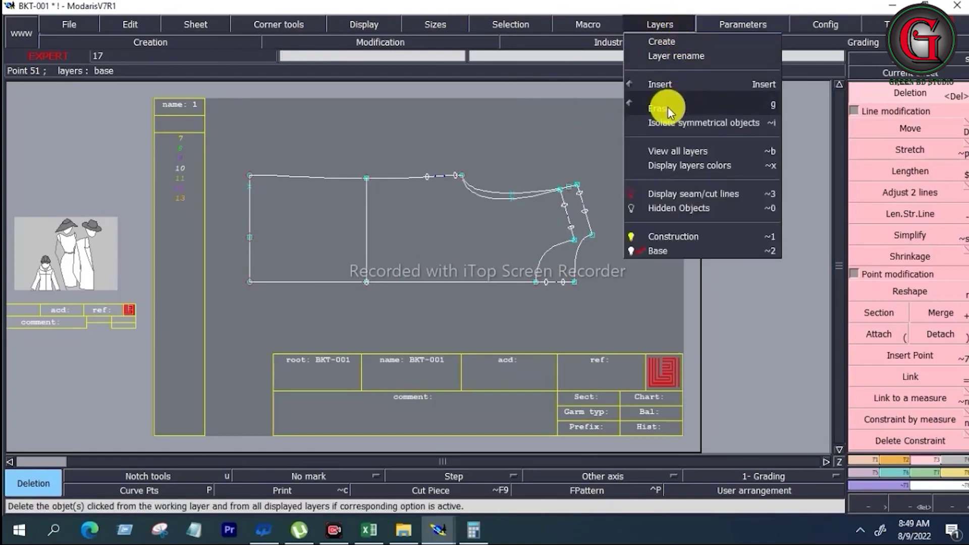
pyautogui.click(669, 108)
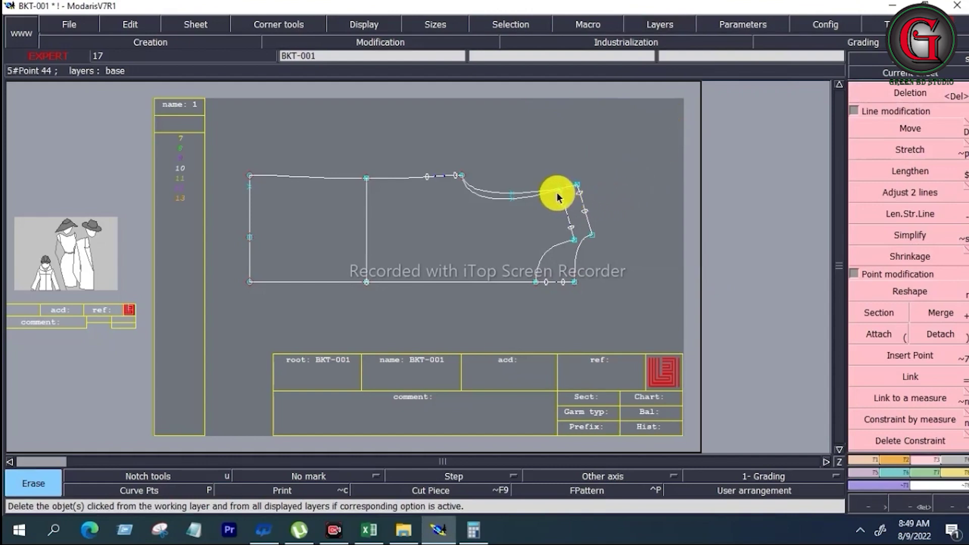
pyautogui.moveTo(556, 192); pyautogui.dragTo(595, 231)
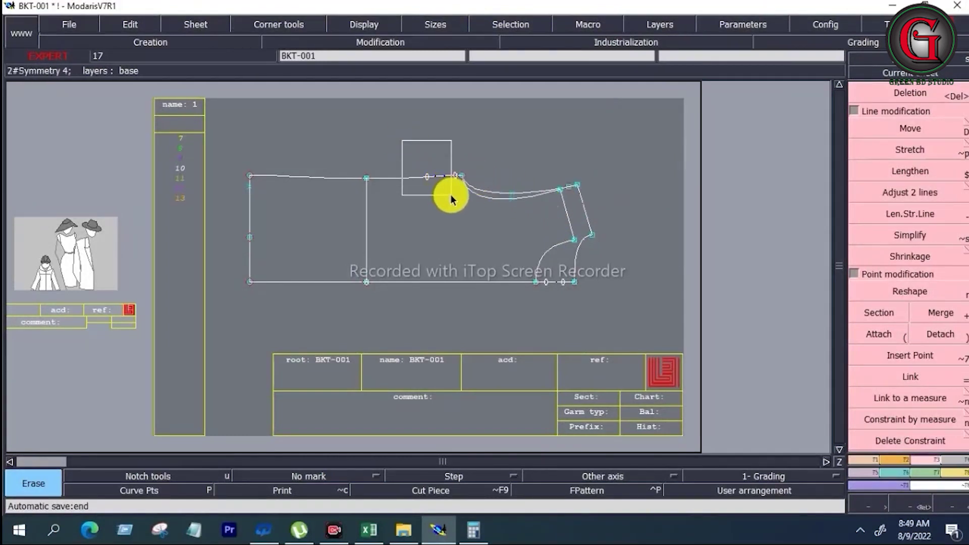
pyautogui.moveTo(458, 203); pyautogui.dragTo(458, 202)
pyautogui.click(455, 181)
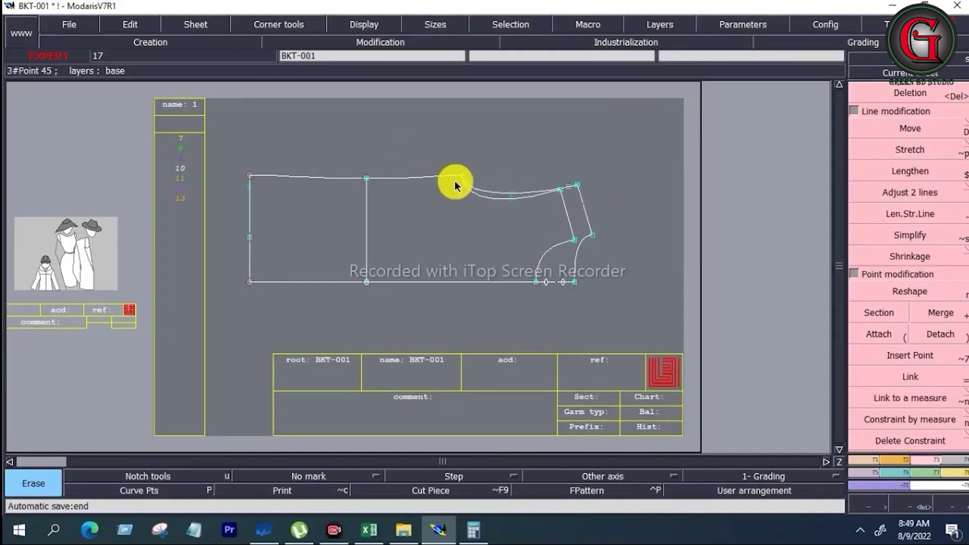
pyautogui.click(540, 272)
pyautogui.rightClick(564, 304)
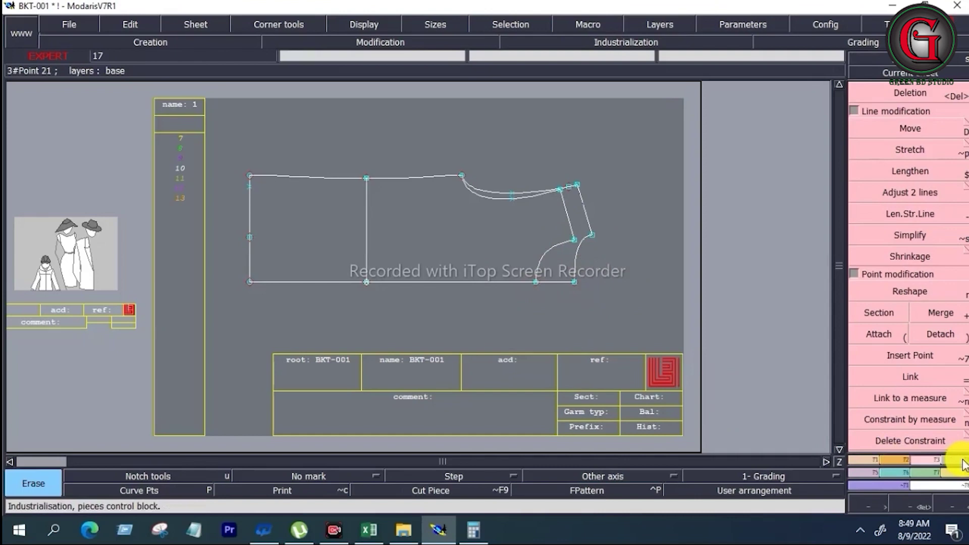
# - Extract a seamed copy of the piece with Piece Seam and flip it with Y Sym
pyautogui.click(963, 463)
pyautogui.click(889, 423)
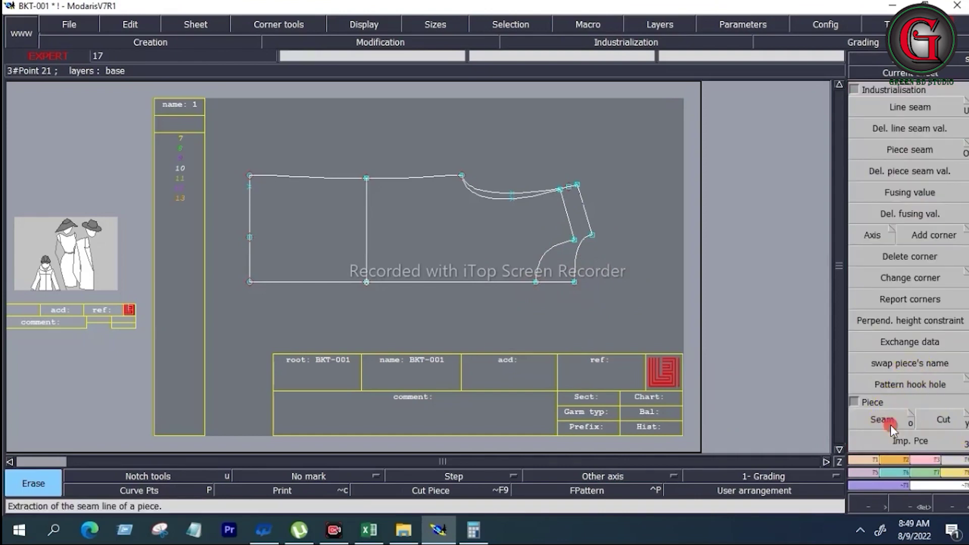
pyautogui.click(503, 257)
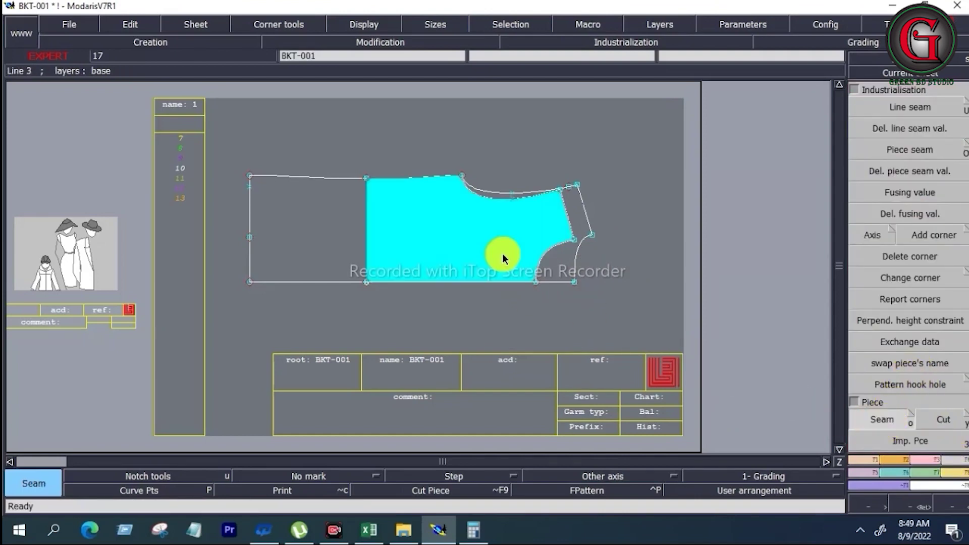
pyautogui.click(503, 259)
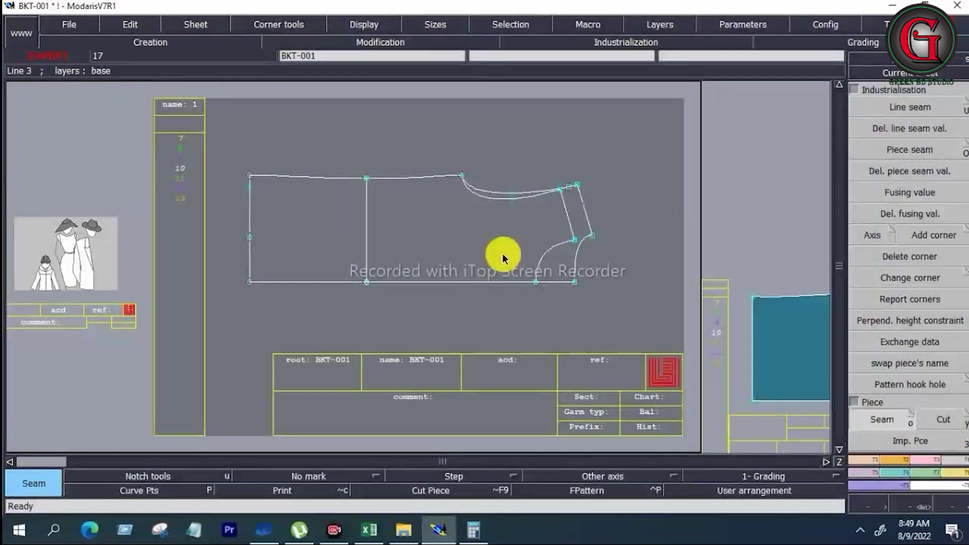
pyautogui.click(893, 459)
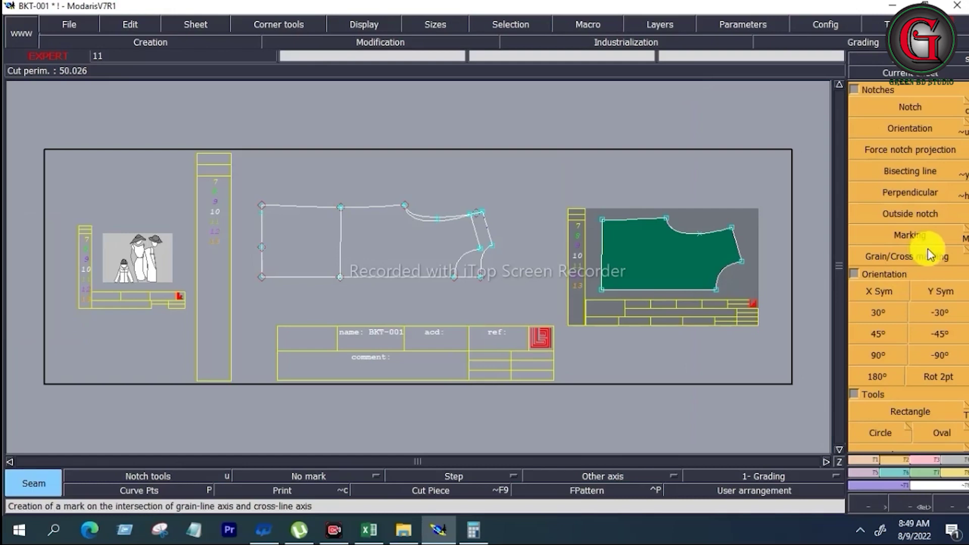
pyautogui.click(941, 291)
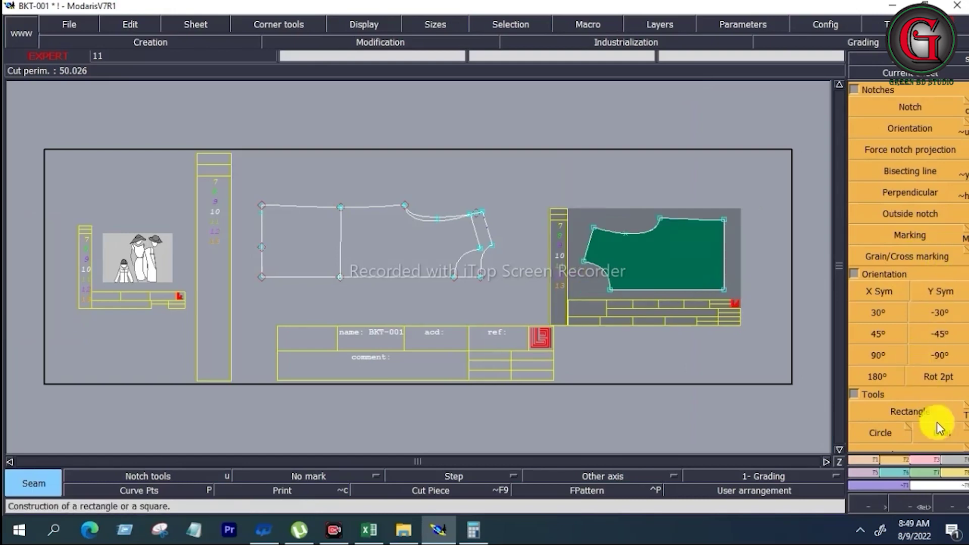
# - Marry the extracted piece's junction point to the armhole point and zoom on it
pyautogui.click(955, 472)
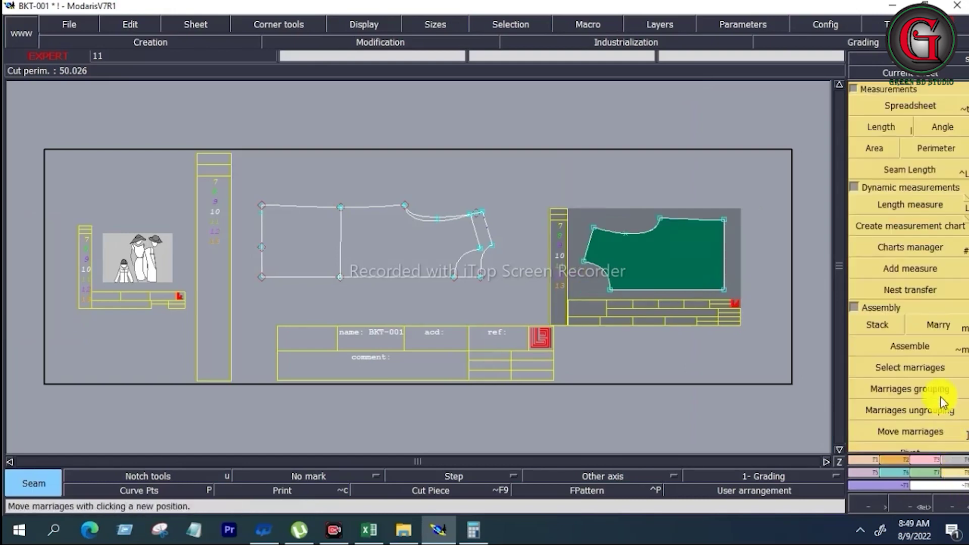
pyautogui.click(937, 327)
pyautogui.click(585, 261)
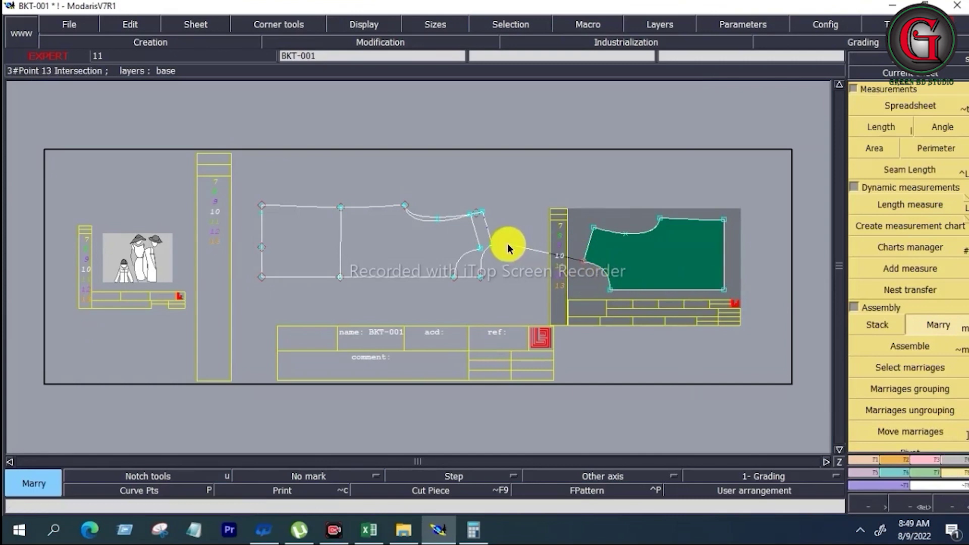
pyautogui.click(491, 246)
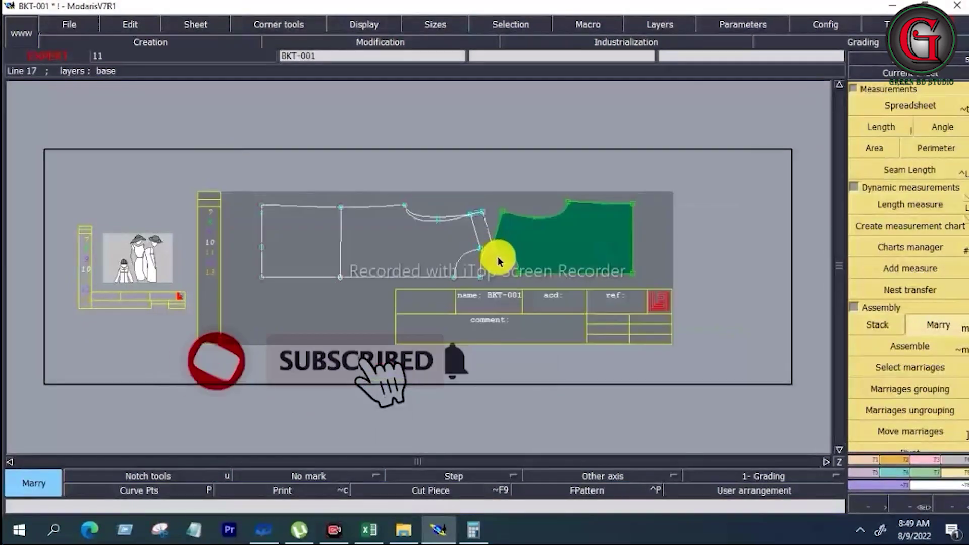
pyautogui.press('z')
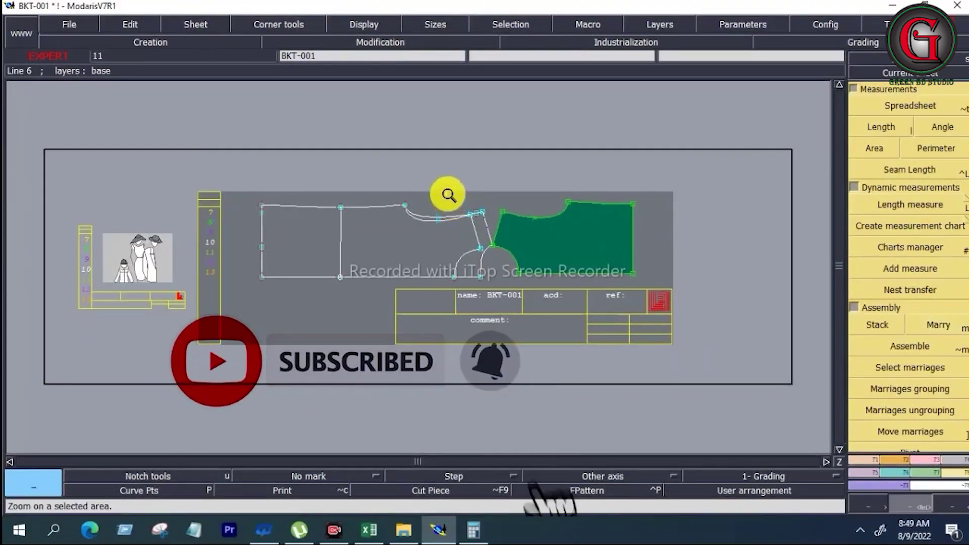
pyautogui.moveTo(448, 195); pyautogui.dragTo(521, 300)
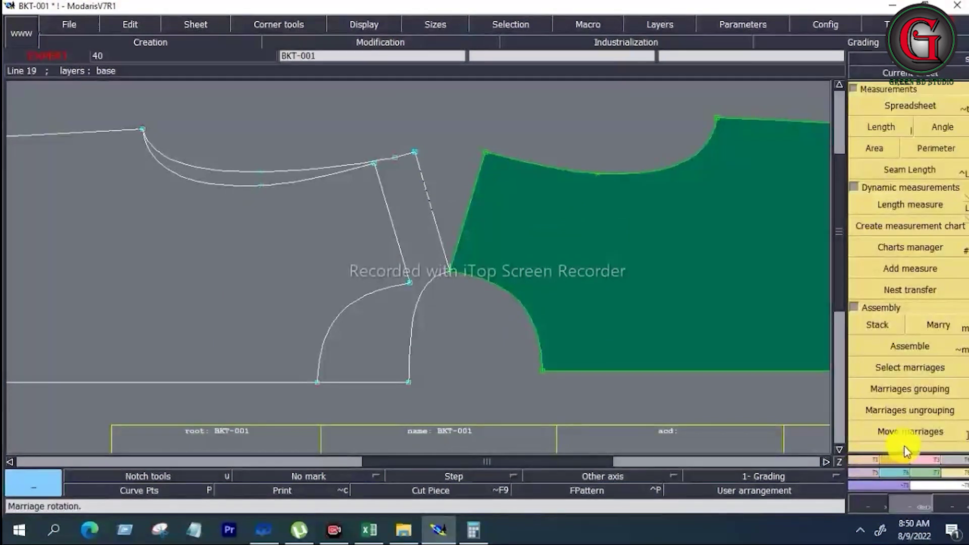
# - Pivot the married piece about 32 degrees so its edge lies along the armhole, then zoom in
pyautogui.click(853, 89)
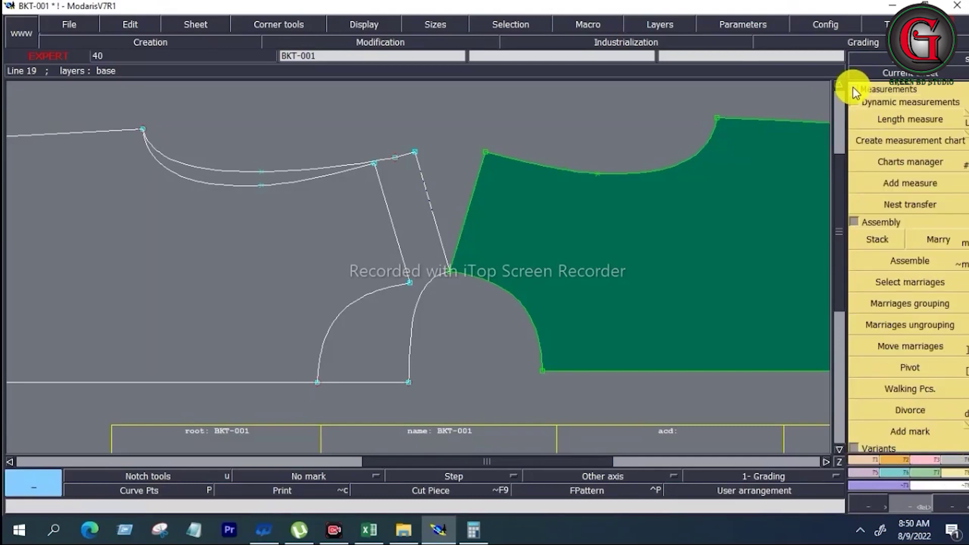
pyautogui.click(910, 368)
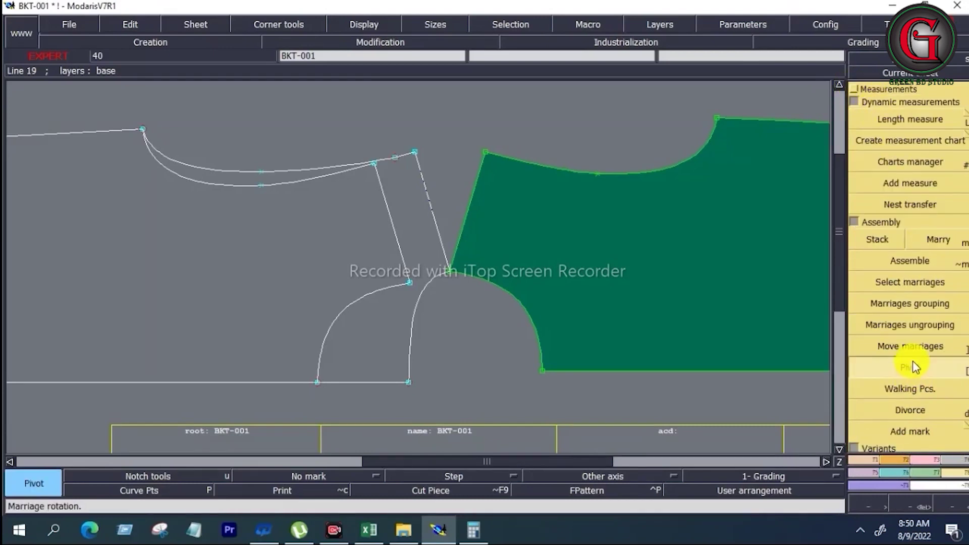
pyautogui.moveTo(589, 235)
pyautogui.mouseDown()
pyautogui.moveTo(599, 181)
pyautogui.moveTo(591, 119)
pyautogui.mouseUp()
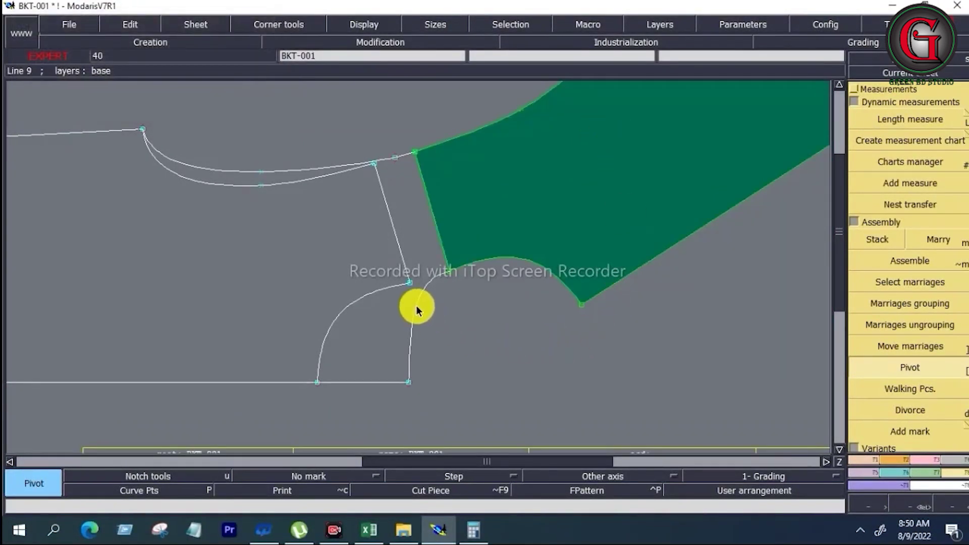
pyautogui.press('z')
pyautogui.moveTo(366, 225); pyautogui.dragTo(556, 395)
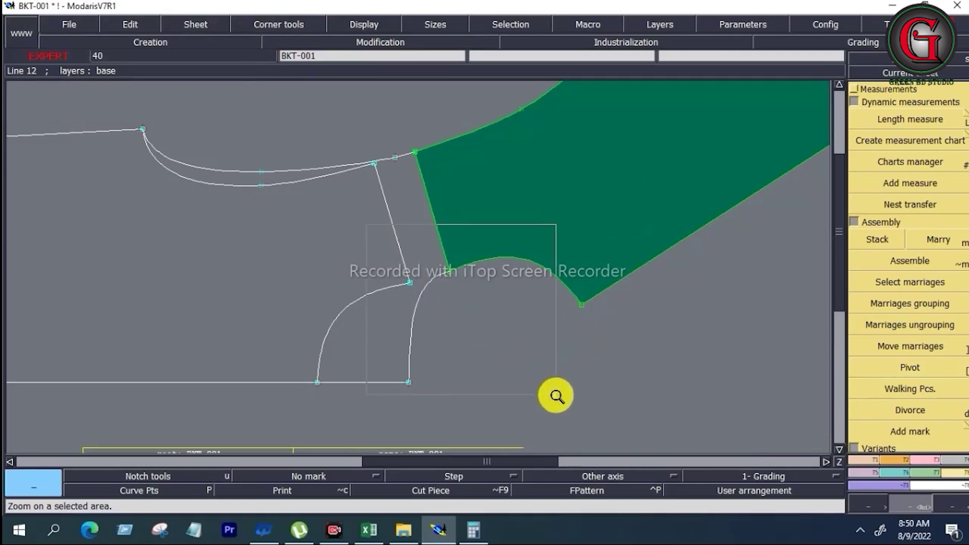
pyautogui.moveTo(262, 112); pyautogui.dragTo(477, 275)
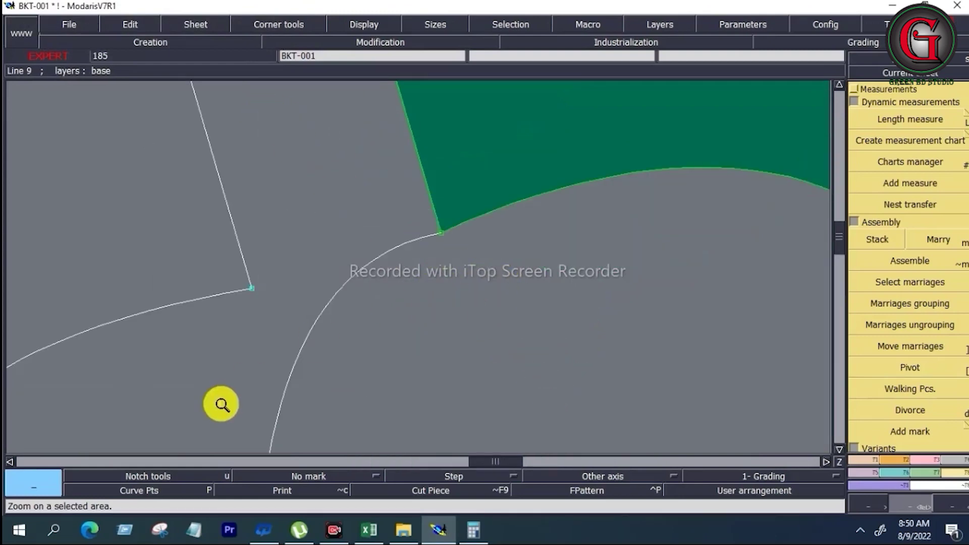
# - Show the curve points and the curve tangent handles
pyautogui.click(141, 491)
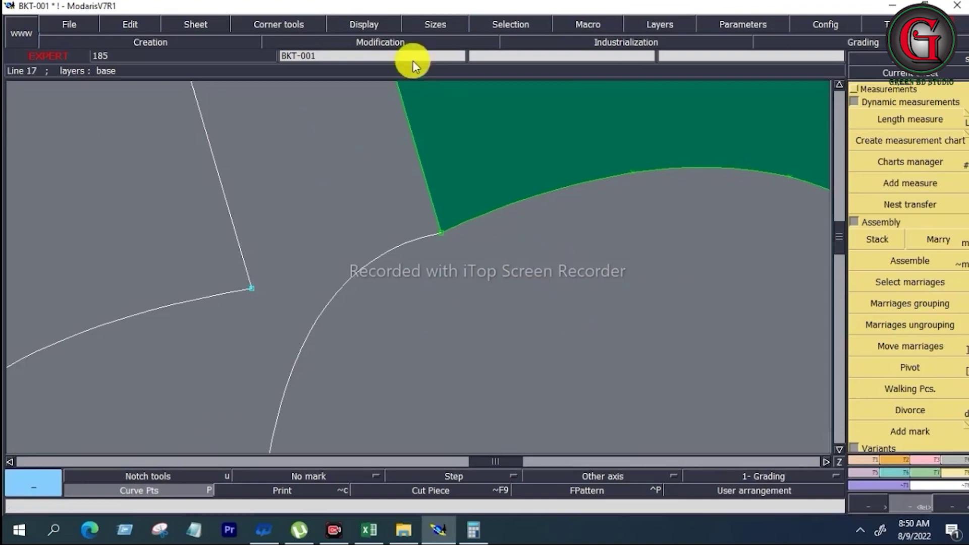
pyautogui.click(380, 27)
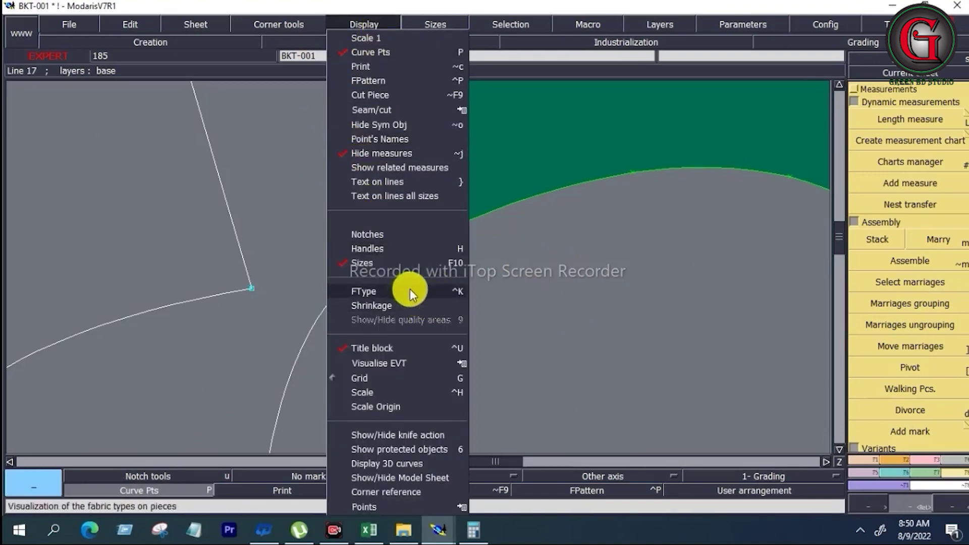
pyautogui.click(374, 250)
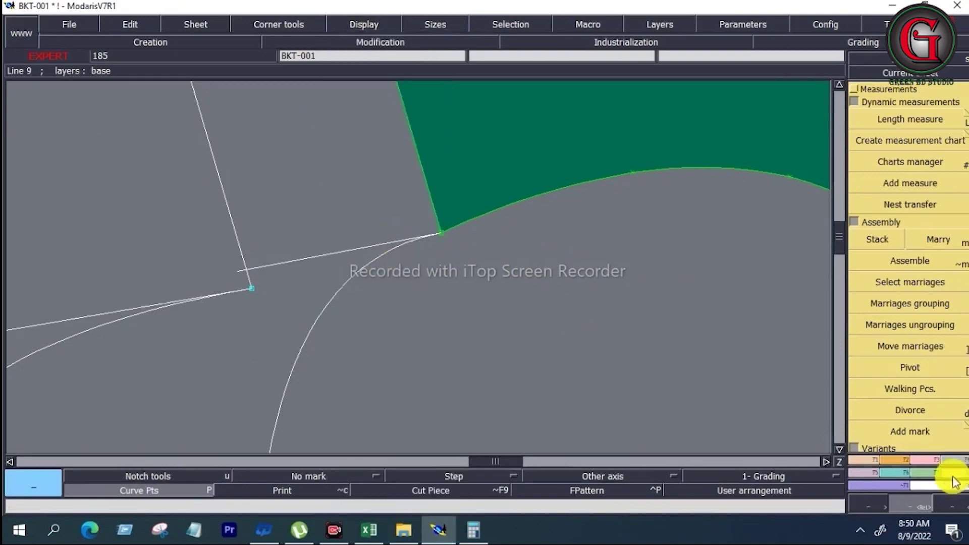
# - Reshape the tangent handles of the junction curves so they meet the extracted piece's corner
pyautogui.click(908, 459)
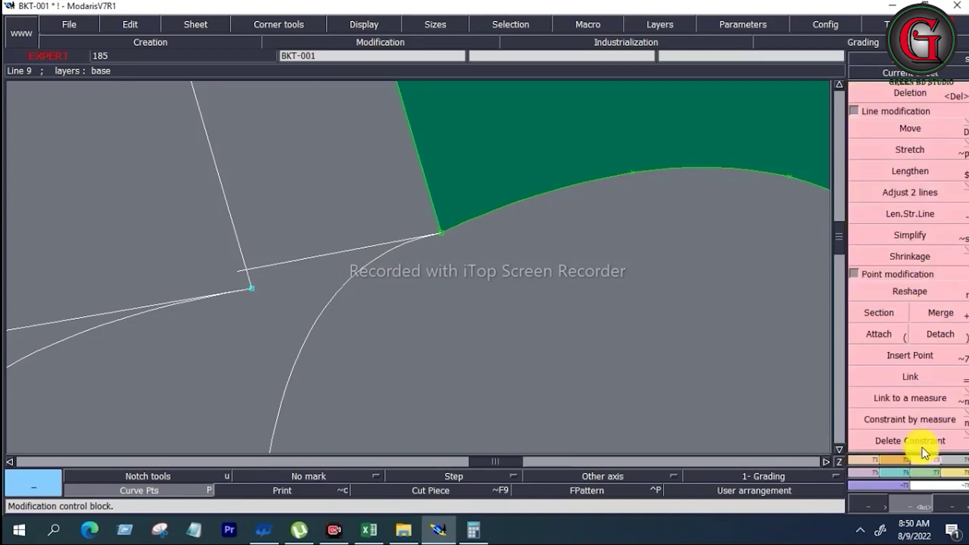
pyautogui.click(903, 294)
pyautogui.click(289, 260)
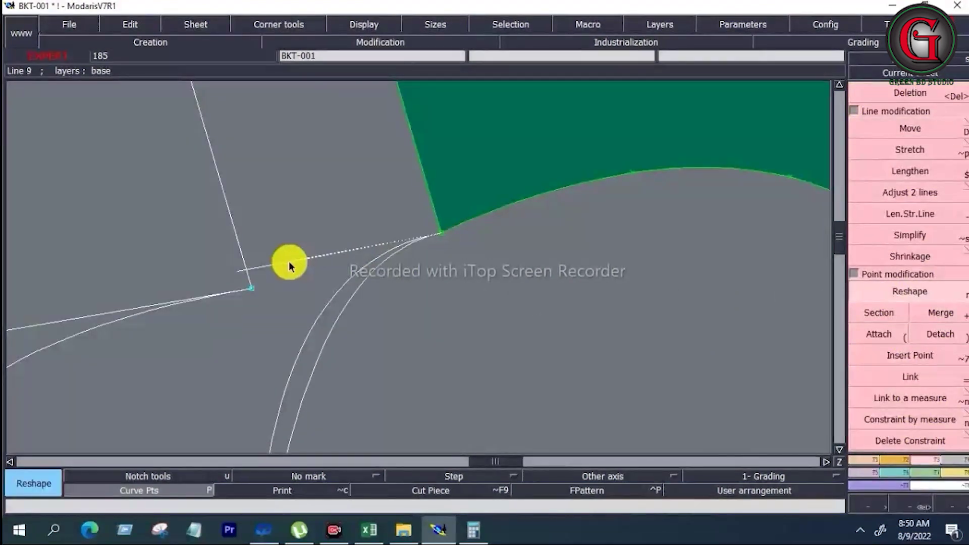
pyautogui.click(222, 304)
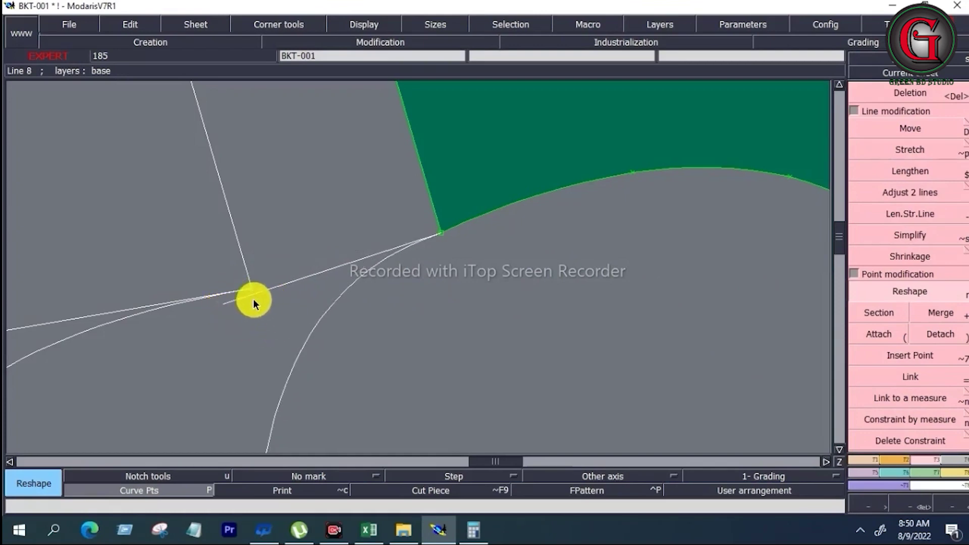
pyautogui.click(236, 305)
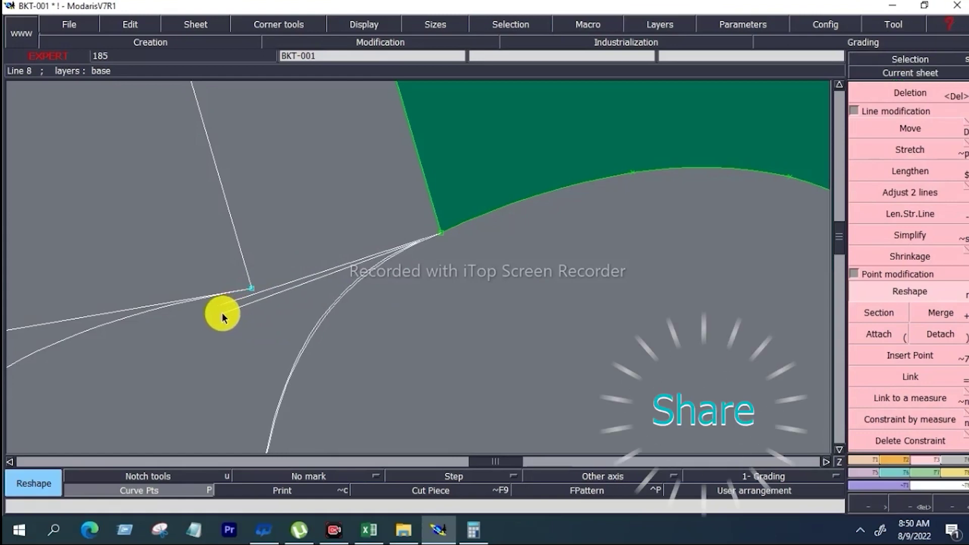
pyautogui.click(218, 317)
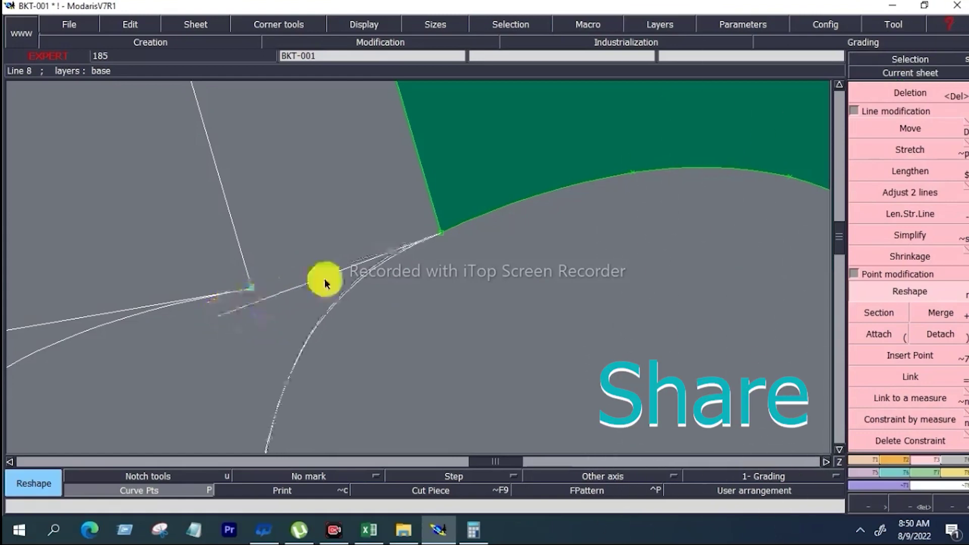
pyautogui.click(633, 176)
pyautogui.click(631, 181)
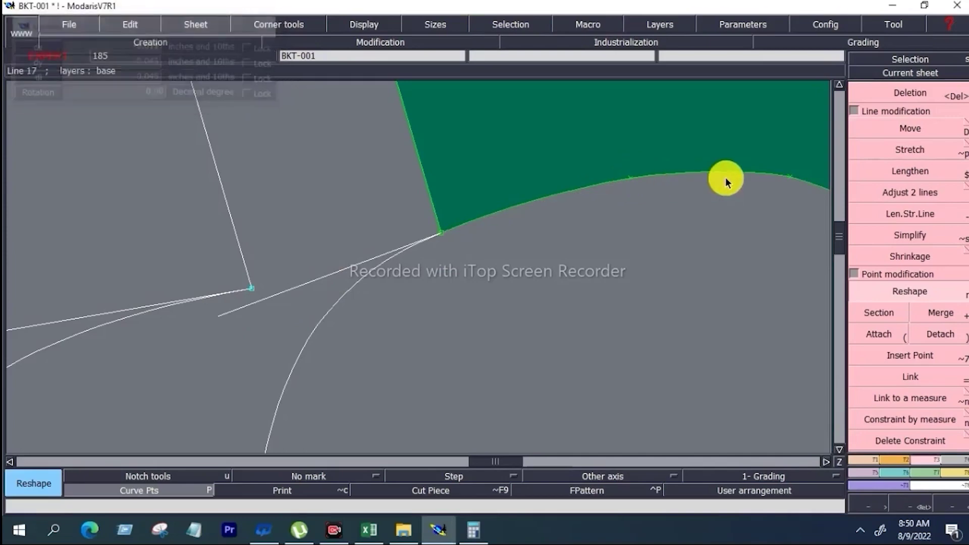
pyautogui.click(789, 178)
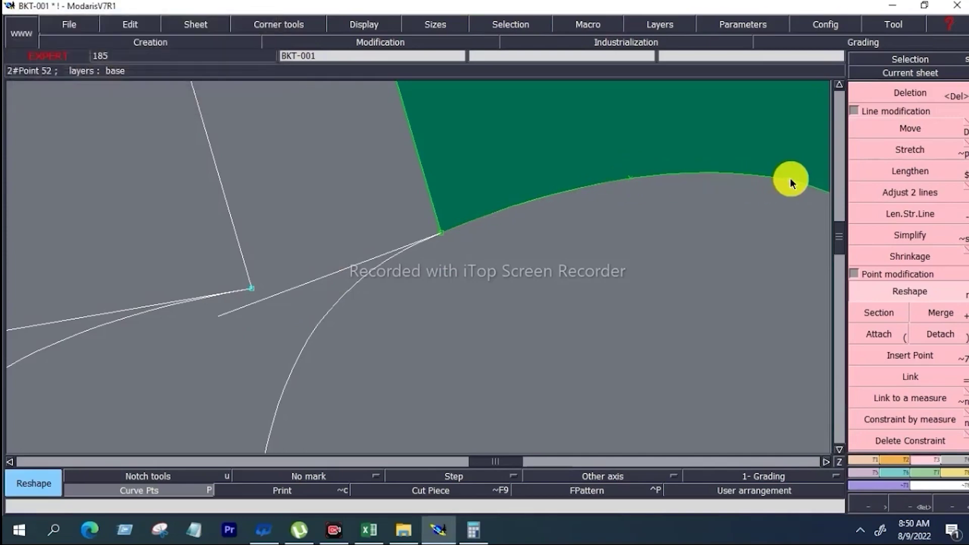
pyautogui.press('Home')
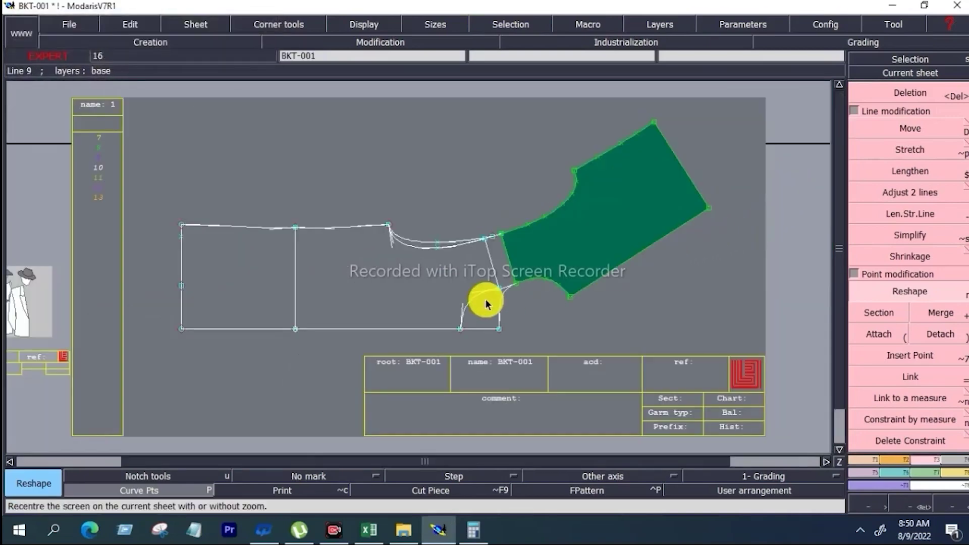
# - Reposition the lower armhole curve's tangent handle so it sweeps into the green piece's corner
pyautogui.press('z')
pyautogui.click(455, 271)
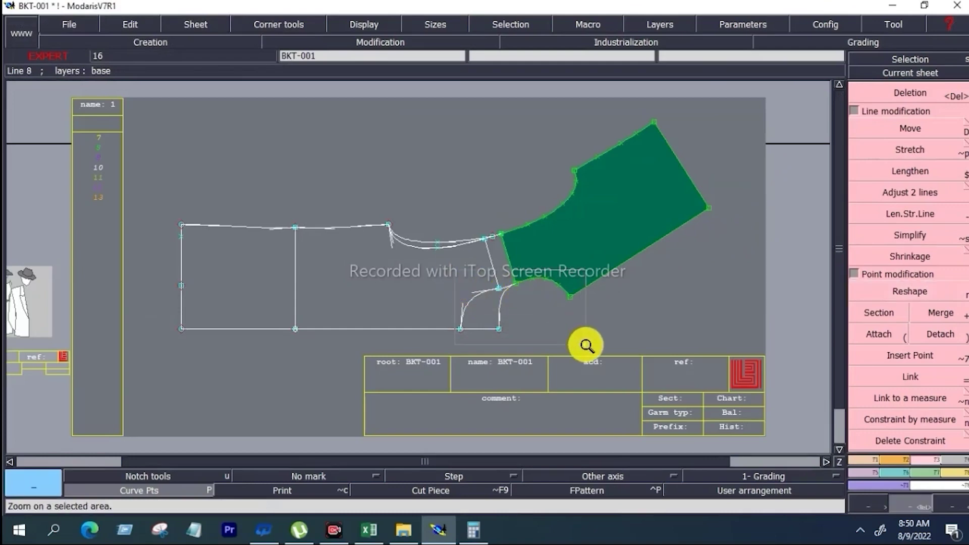
pyautogui.click(586, 345)
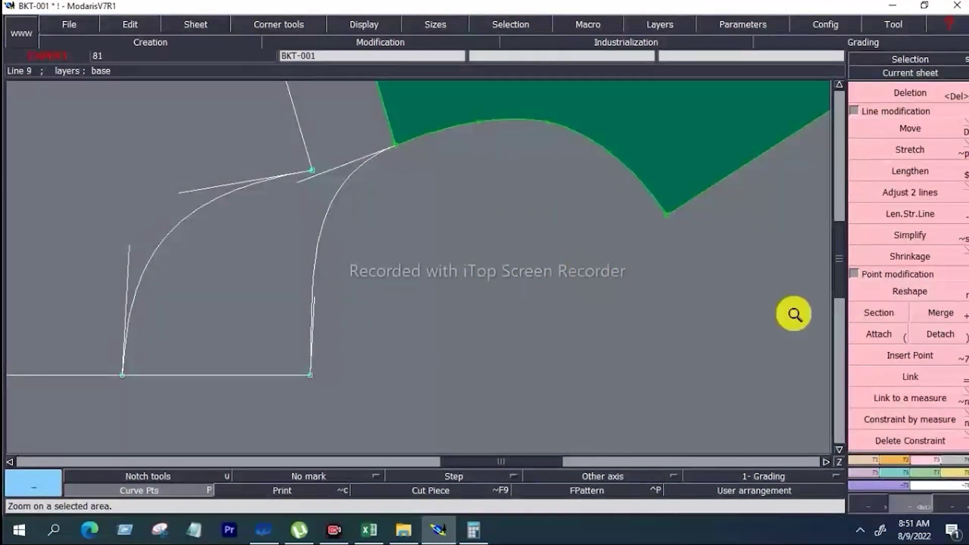
pyautogui.click(923, 289)
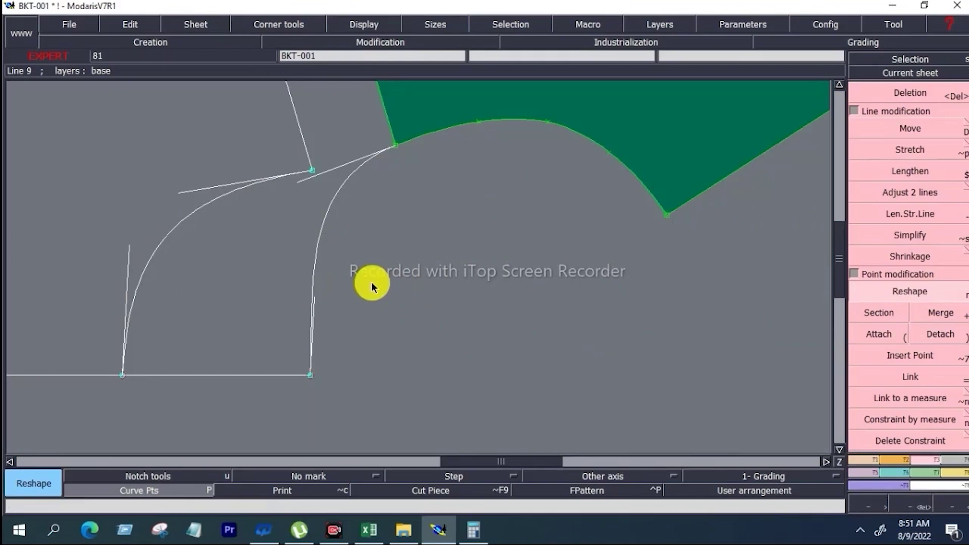
pyautogui.click(314, 303)
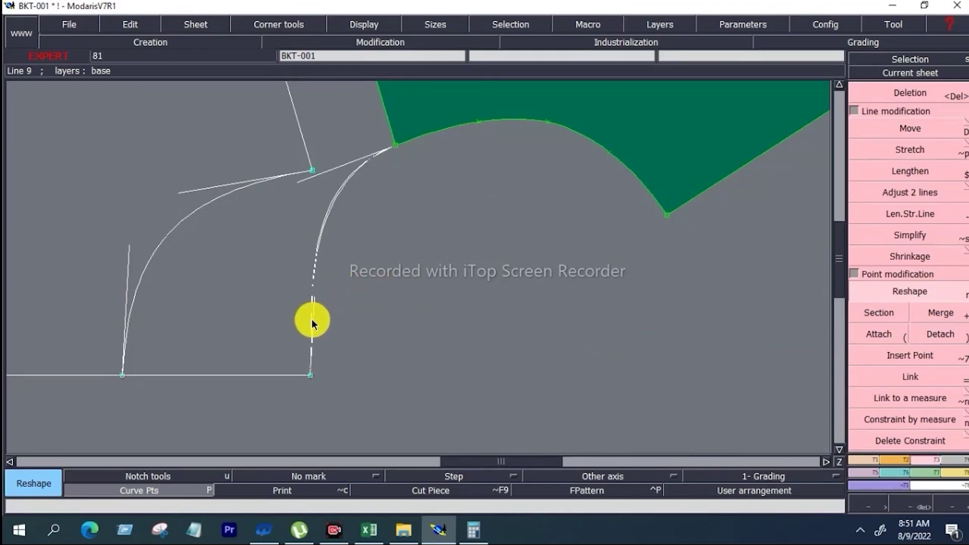
pyautogui.click(177, 194)
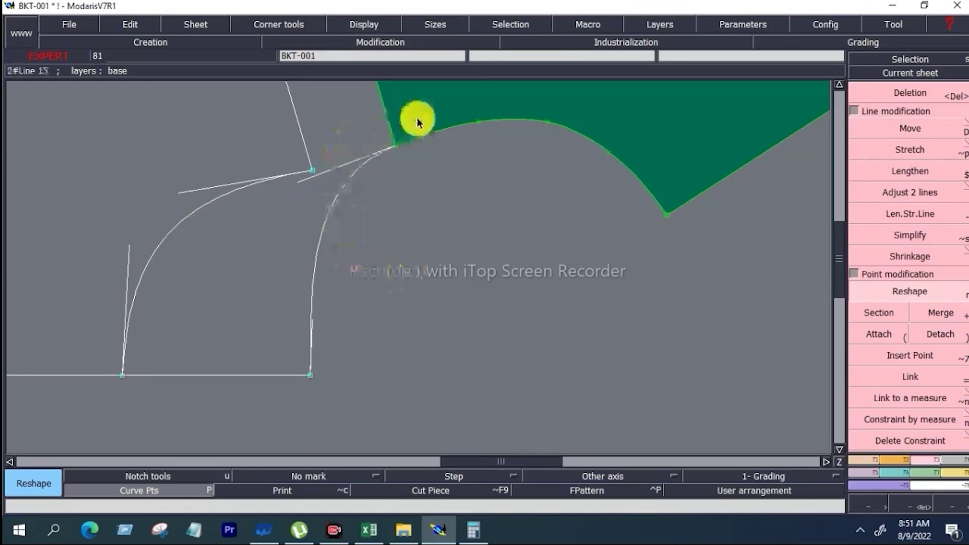